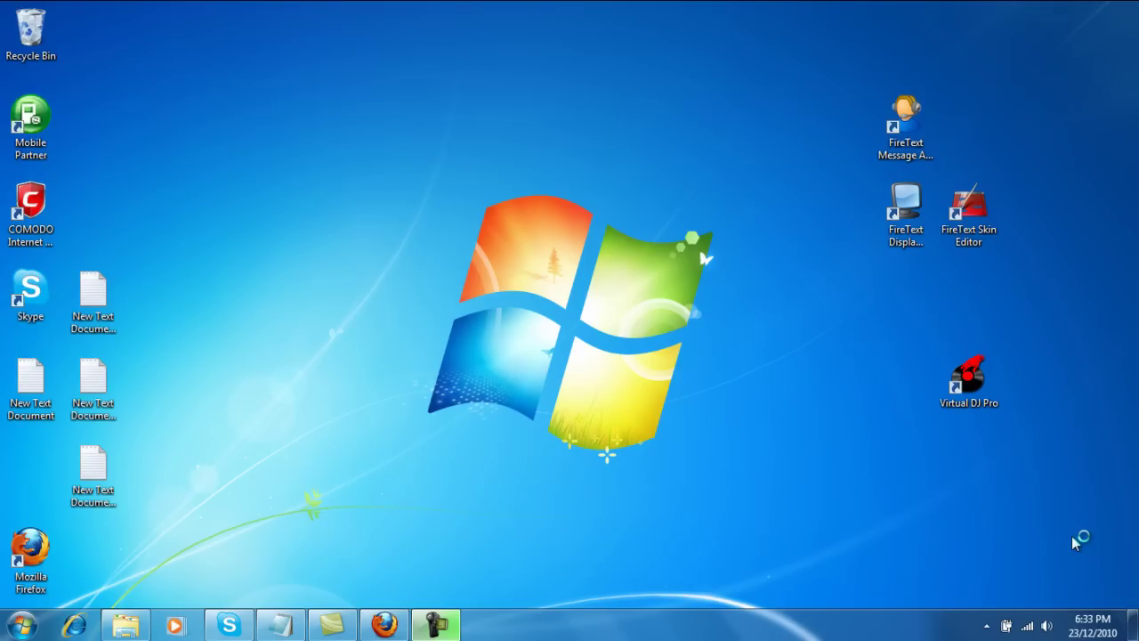
Open the FireText Skin Editor.
{"action": "double_click", "coordinate": [986, 230]}
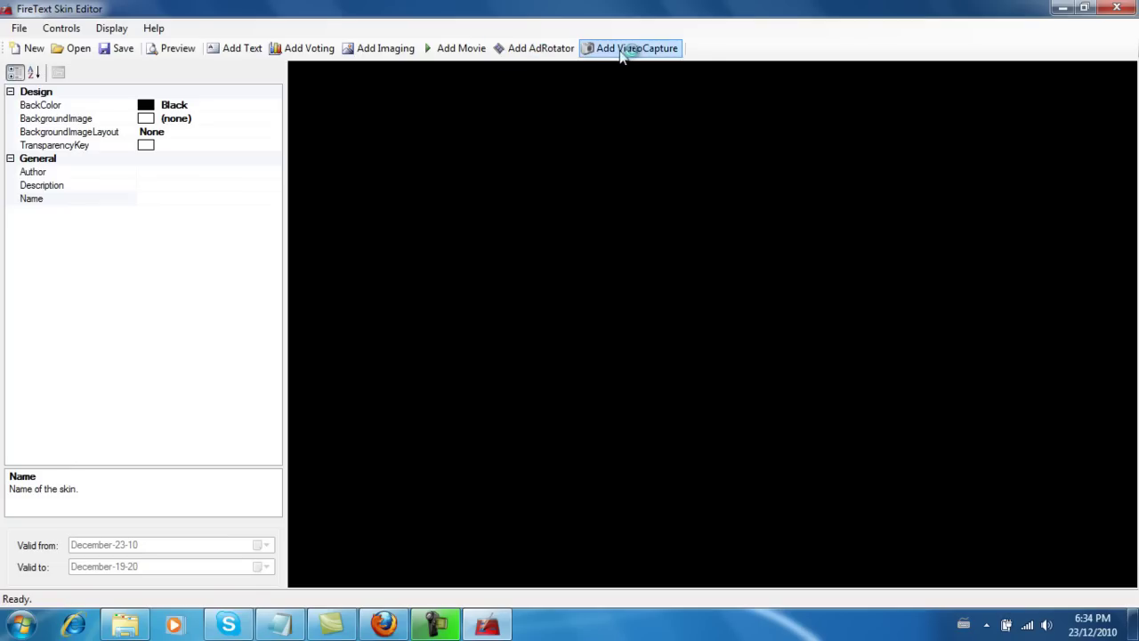
{"action": "left_click", "coordinate": [675, 49]}
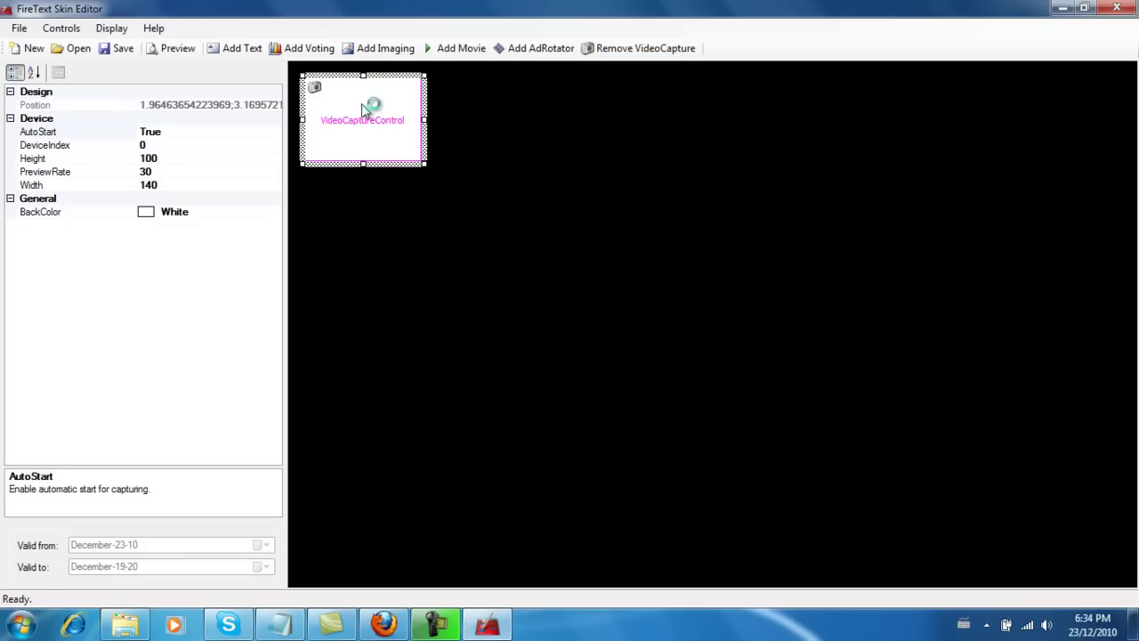
{"action": "left_click_drag", "start_coordinate": [427, 167], "coordinate": [923, 474]}
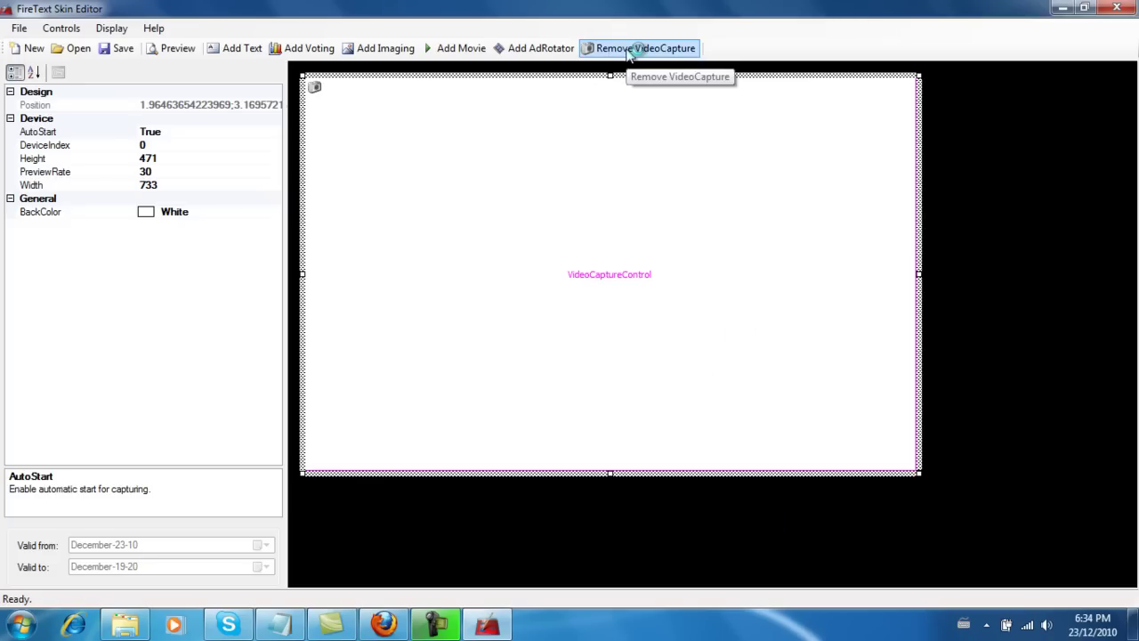
{"action": "left_click", "coordinate": [656, 48]}
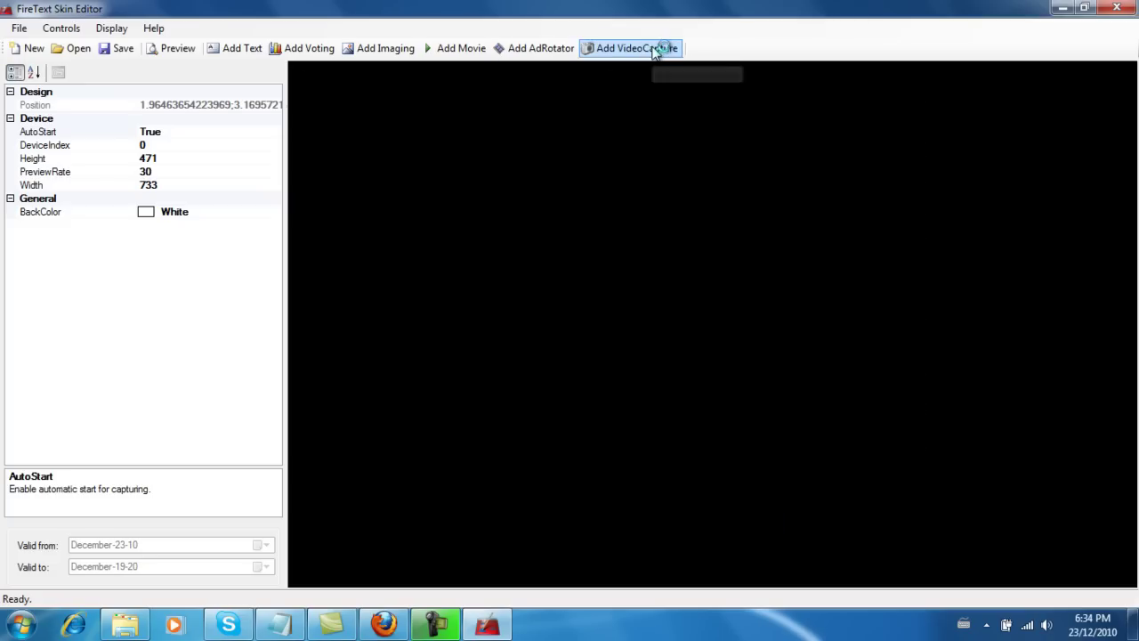
Add a display text control to the blank skin and enlarge it to roughly a third of the canvas width and height.
{"action": "left_click", "coordinate": [228, 52]}
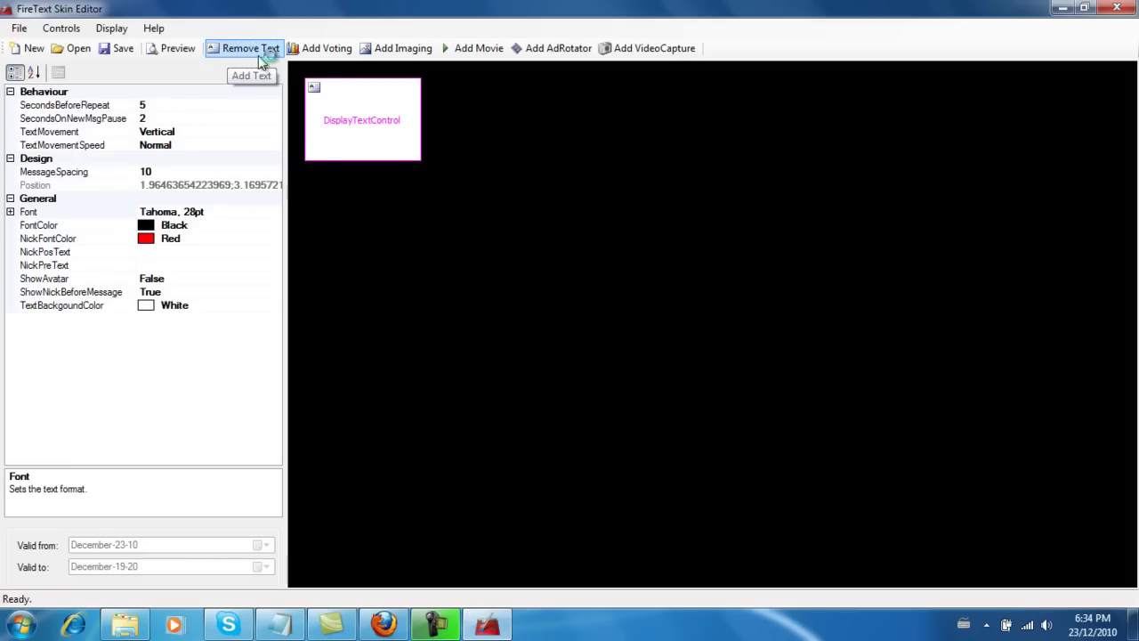
{"action": "left_click", "coordinate": [389, 145]}
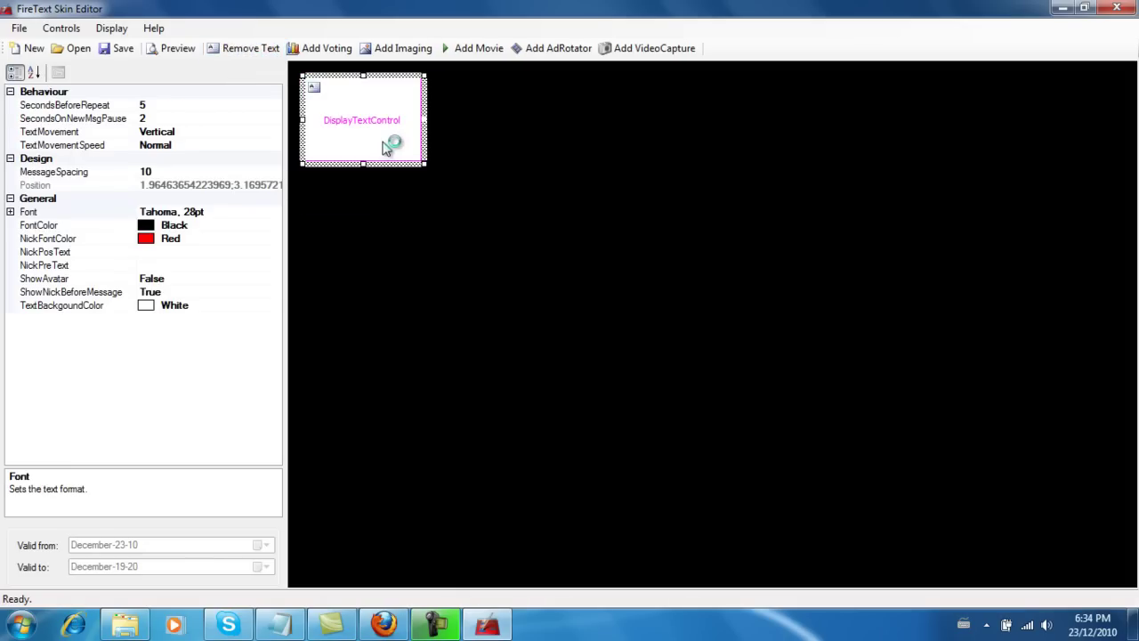
{"action": "left_click_drag", "start_coordinate": [425, 162], "coordinate": [599, 274]}
Set the skin's background image to "TV Screen Template2 copy" from the Downloads folder.
{"action": "left_click", "coordinate": [707, 327]}
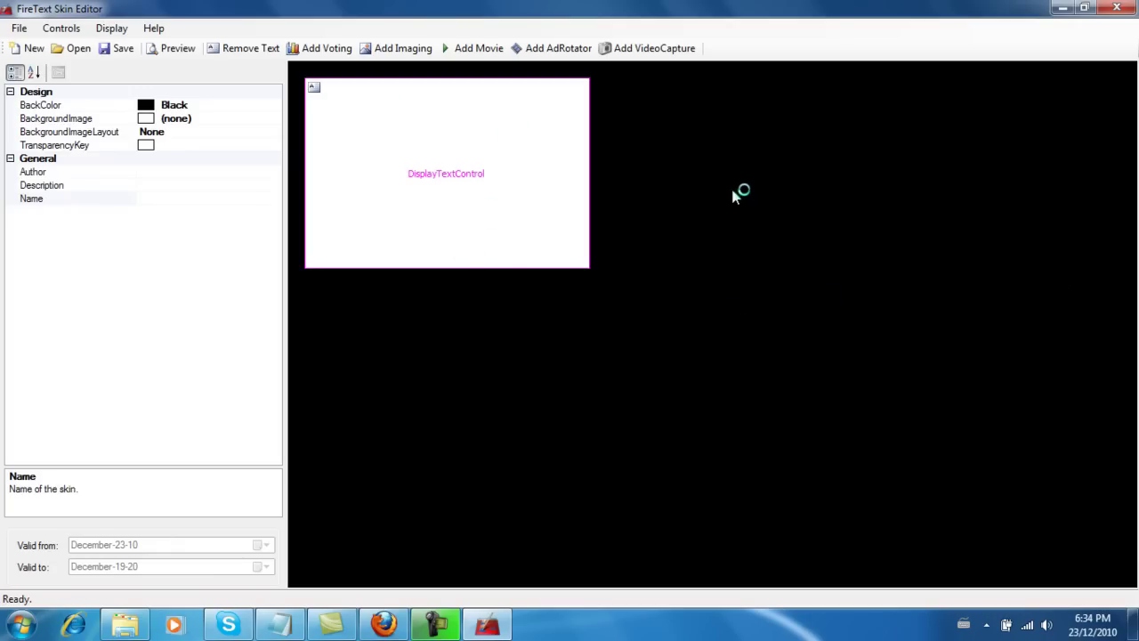
{"action": "left_click", "coordinate": [247, 122]}
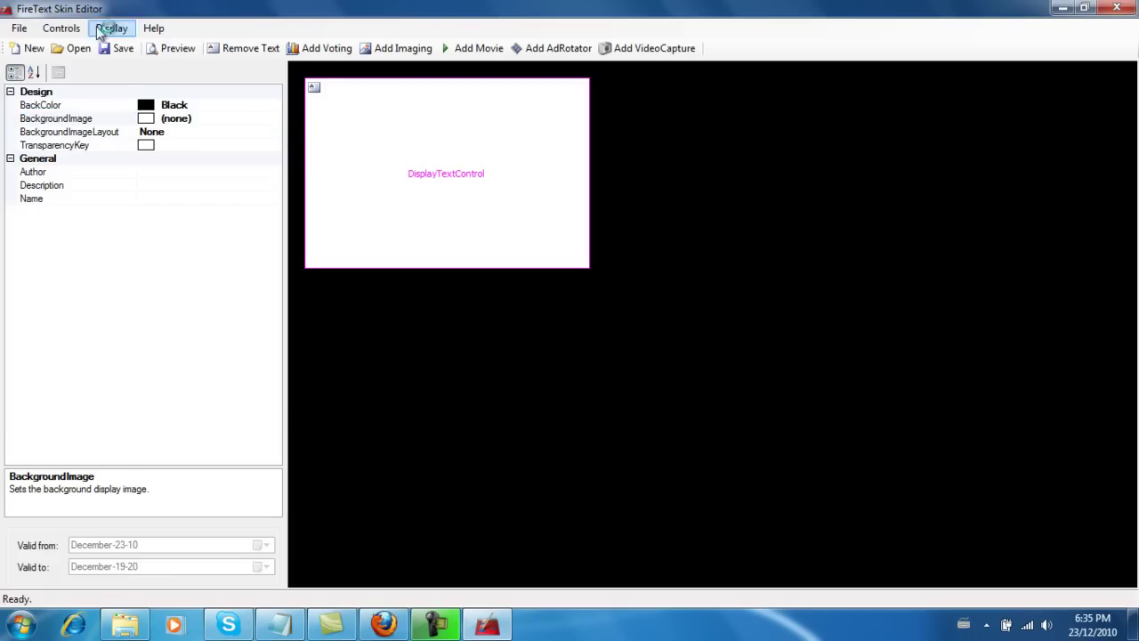
{"action": "left_click", "coordinate": [265, 118]}
{"action": "left_click", "coordinate": [274, 118]}
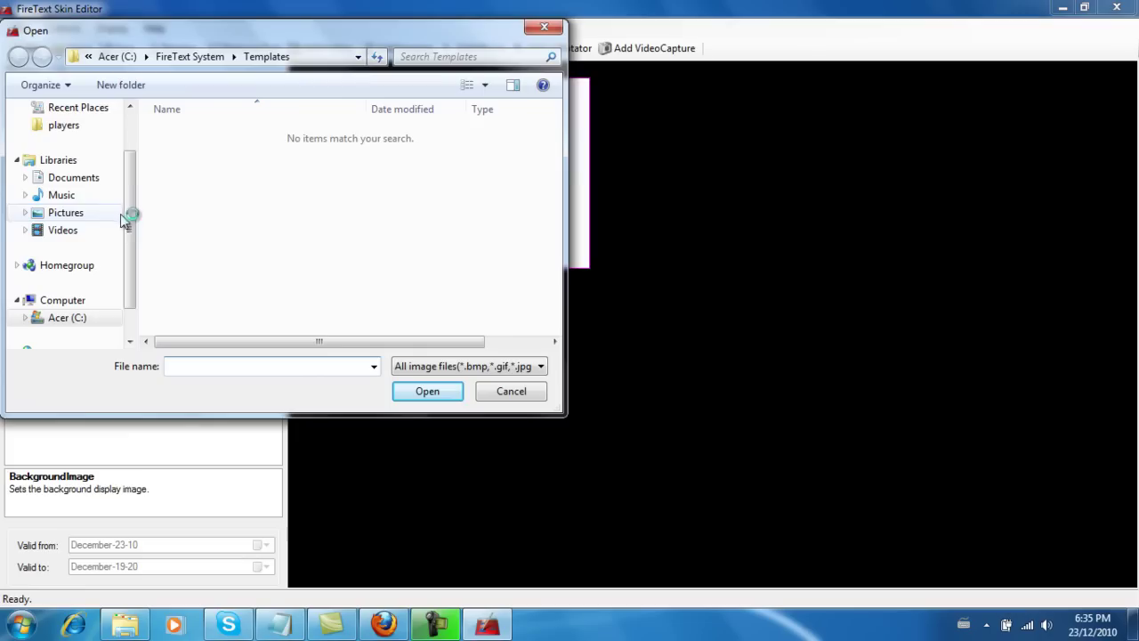
{"action": "left_click_drag", "start_coordinate": [133, 229], "coordinate": [135, 190]}
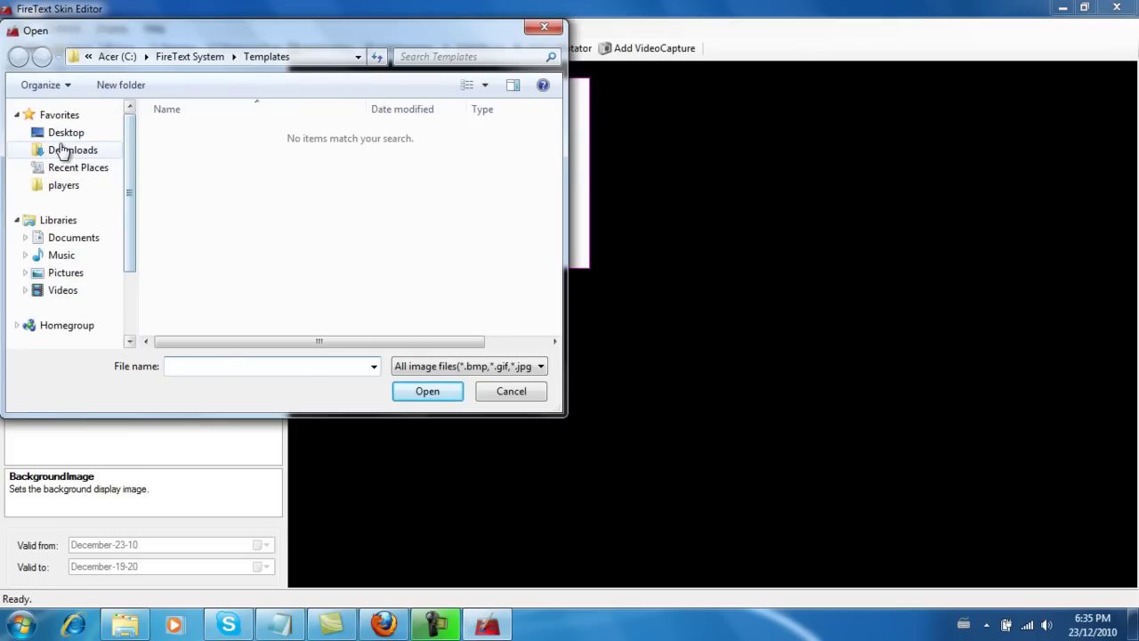
{"action": "left_click", "coordinate": [64, 151]}
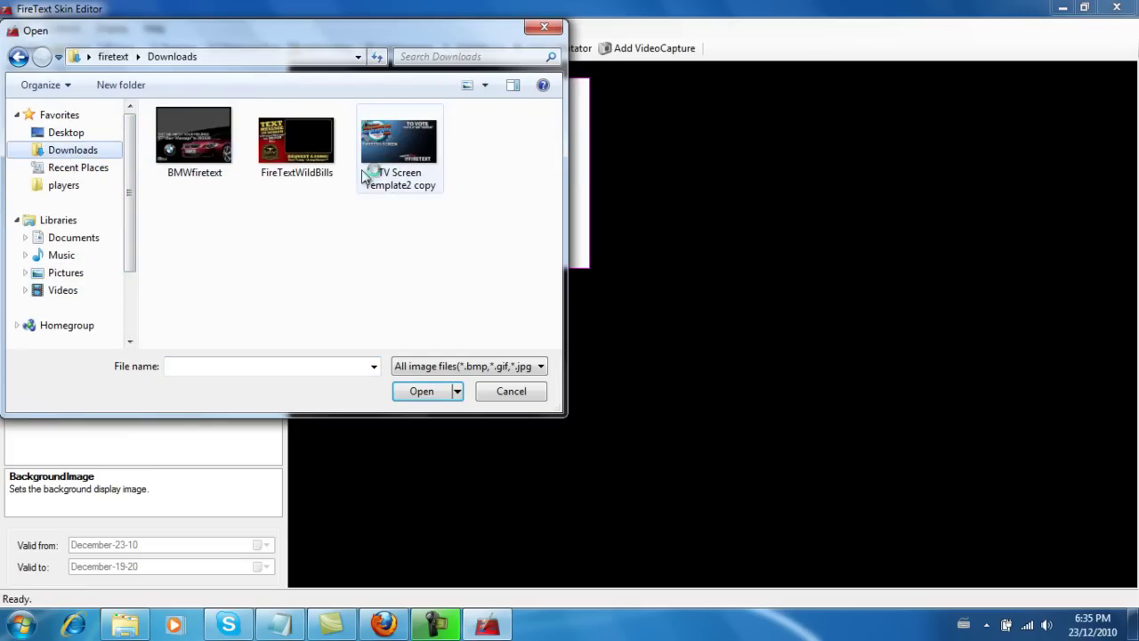
{"action": "double_click", "coordinate": [399, 153]}
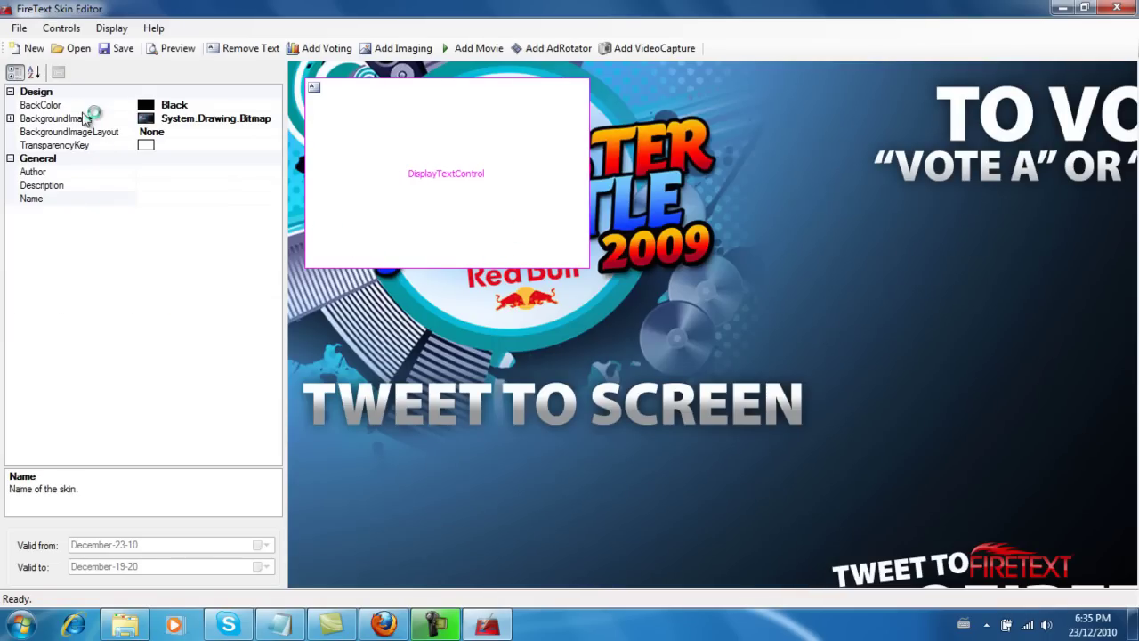
Set the background image layout to Stretch.
{"action": "left_click", "coordinate": [272, 133]}
{"action": "left_click", "coordinate": [275, 133]}
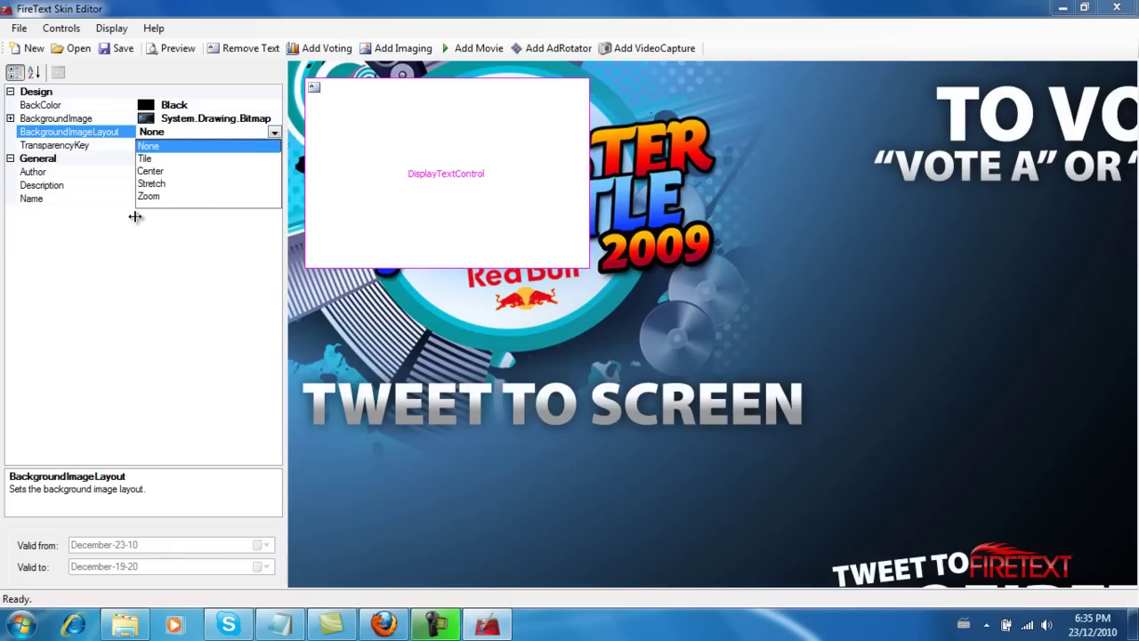
{"action": "left_click", "coordinate": [152, 183]}
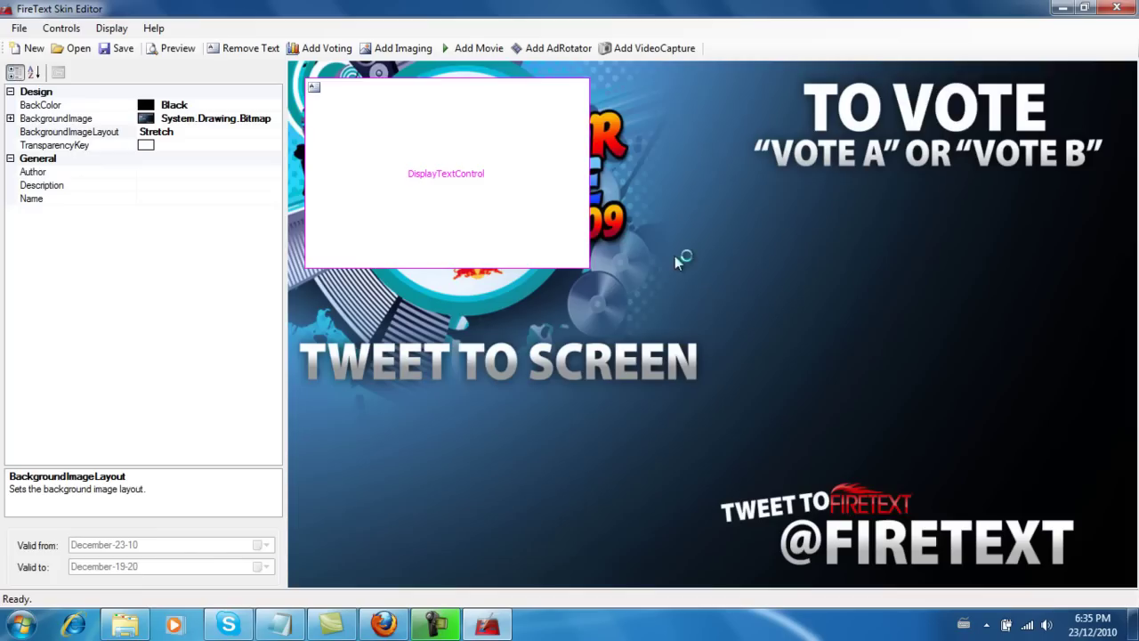
Move the display text control below the "TWEET TO SCREEN" heading and widen it to about the heading's width.
{"action": "left_click", "coordinate": [356, 96]}
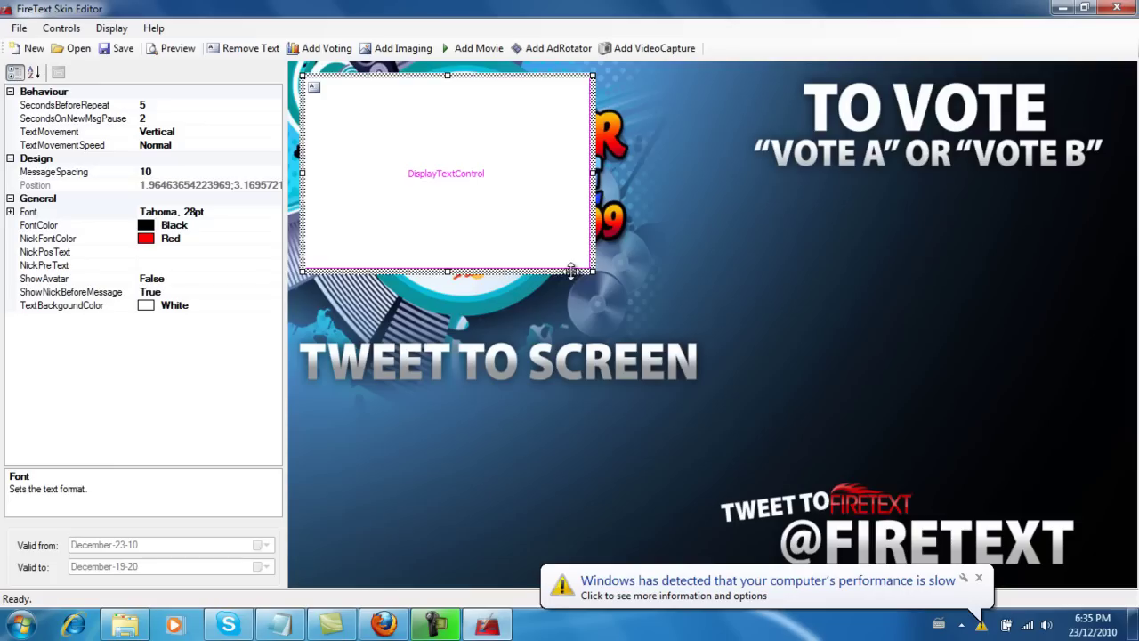
{"action": "left_click_drag", "start_coordinate": [577, 277], "coordinate": [566, 580]}
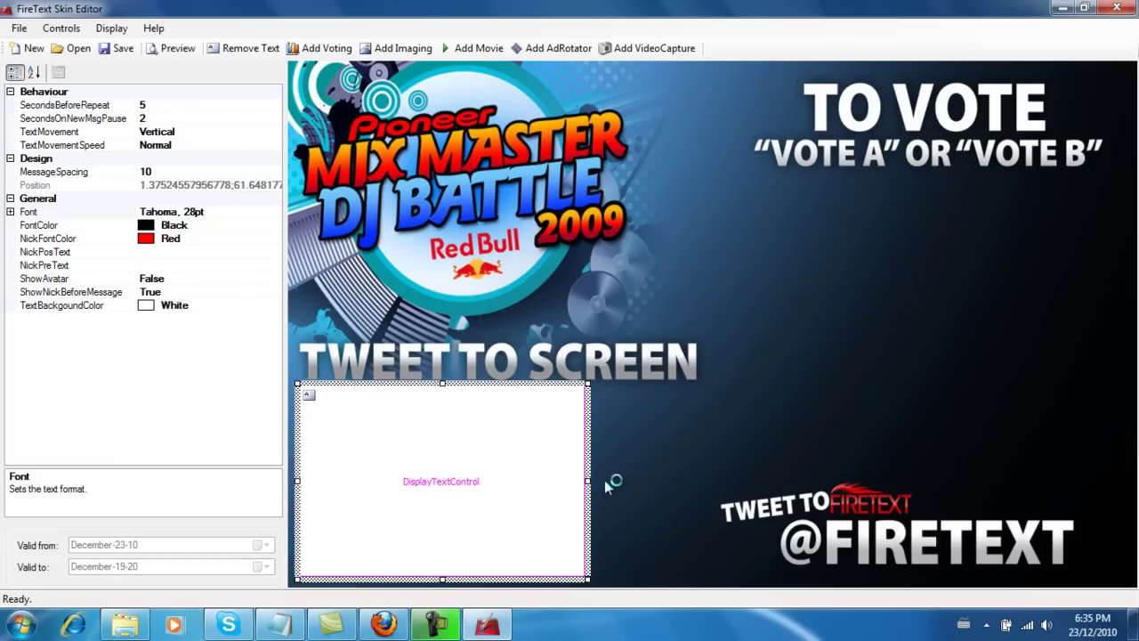
{"action": "left_click_drag", "start_coordinate": [589, 481], "coordinate": [714, 483]}
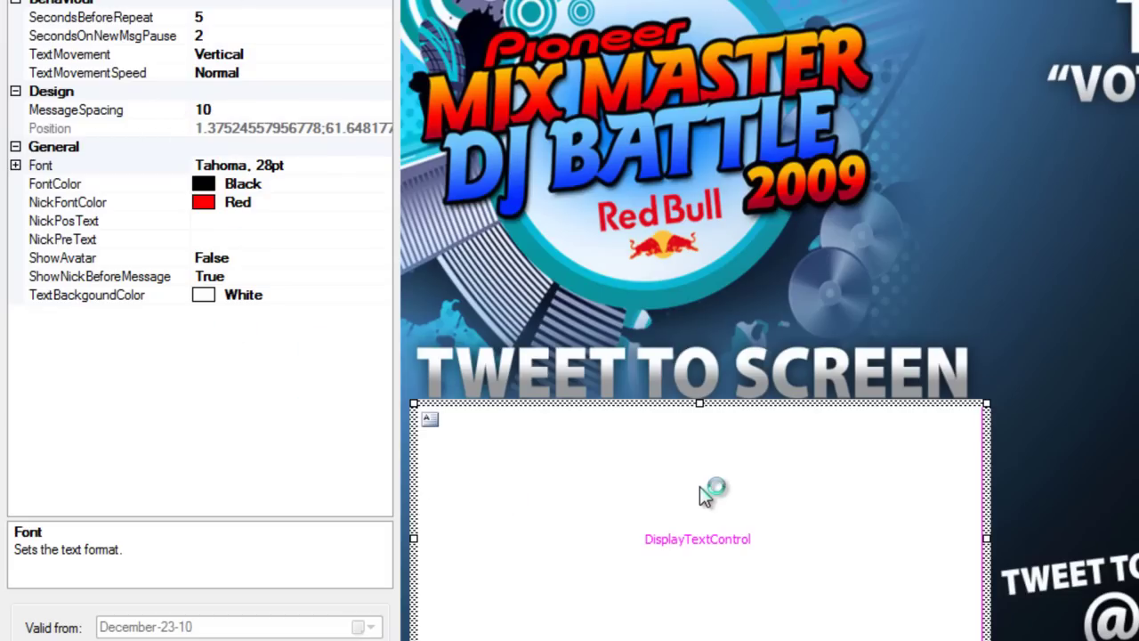
Make the display text control's text background color Transparent.
{"action": "left_click", "coordinate": [859, 182]}
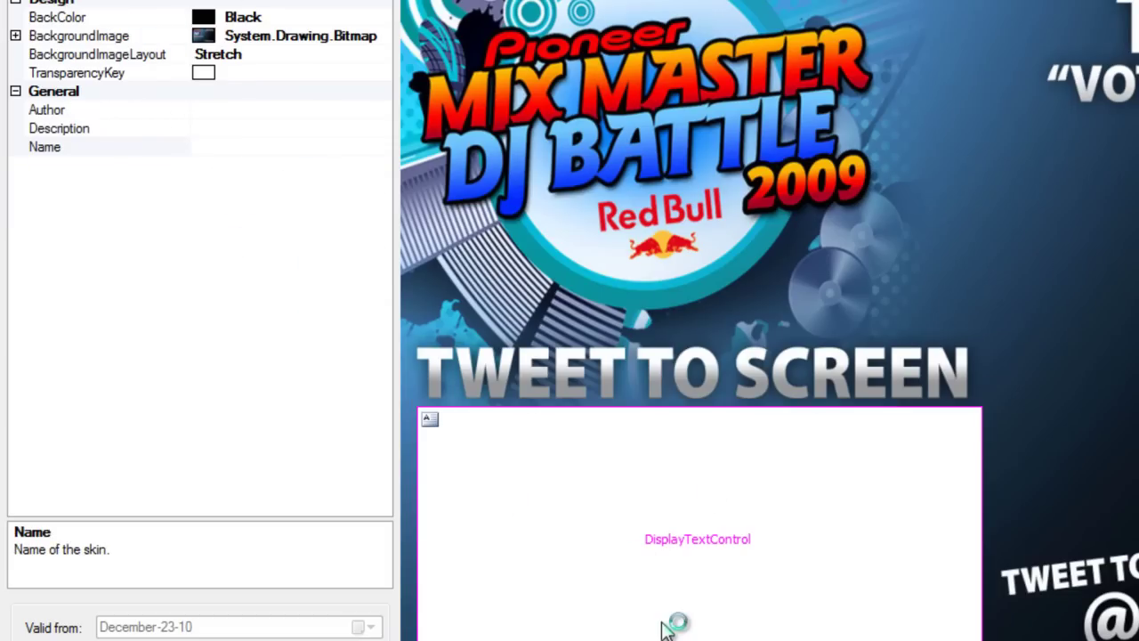
{"action": "left_click", "coordinate": [629, 597]}
{"action": "left_click", "coordinate": [645, 124]}
{"action": "left_click", "coordinate": [678, 580]}
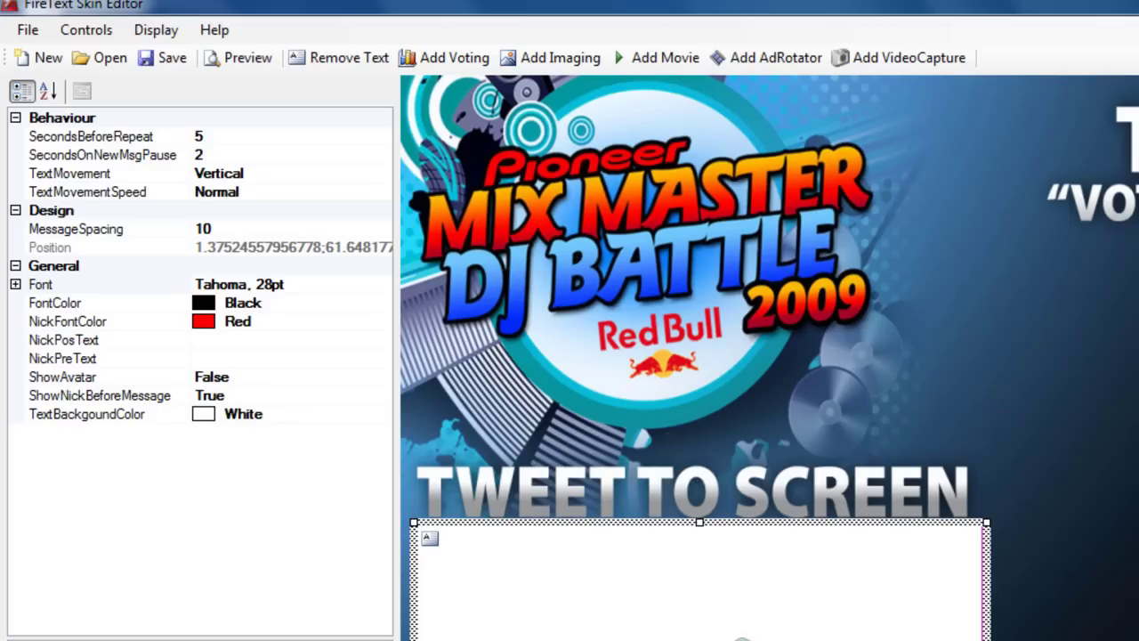
{"action": "left_click", "coordinate": [300, 415]}
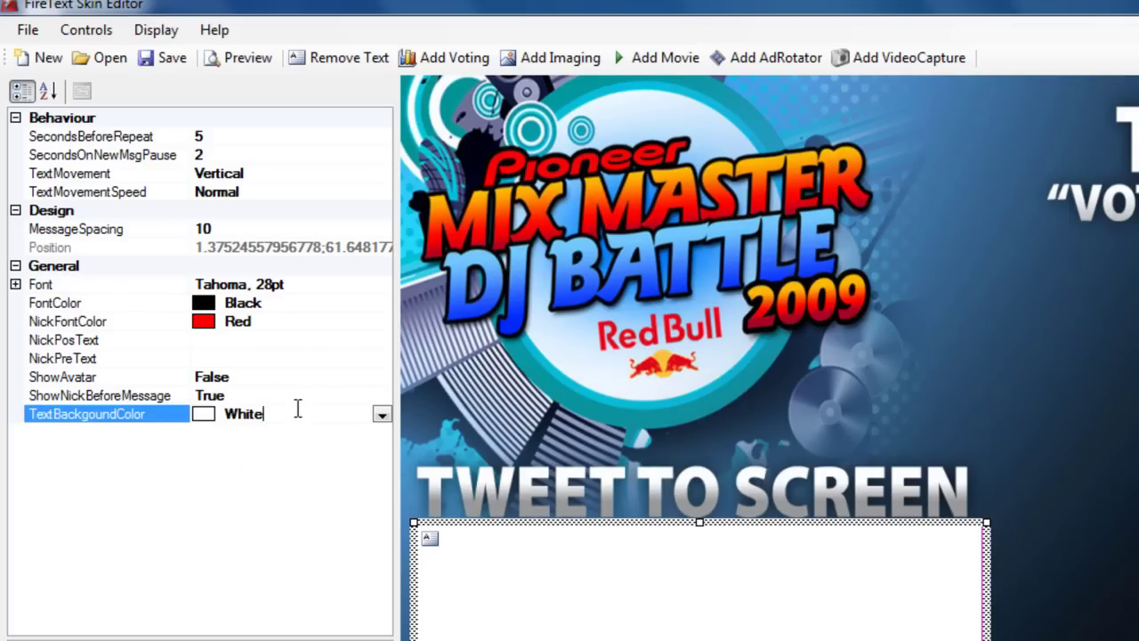
{"action": "left_click", "coordinate": [381, 414]}
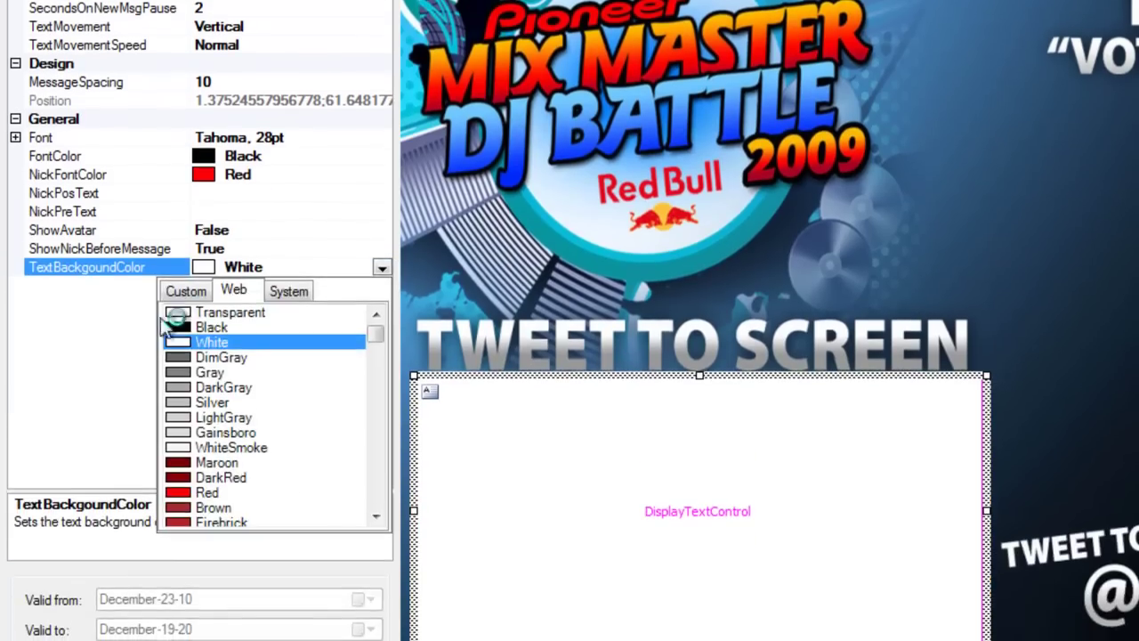
{"action": "left_click", "coordinate": [214, 312]}
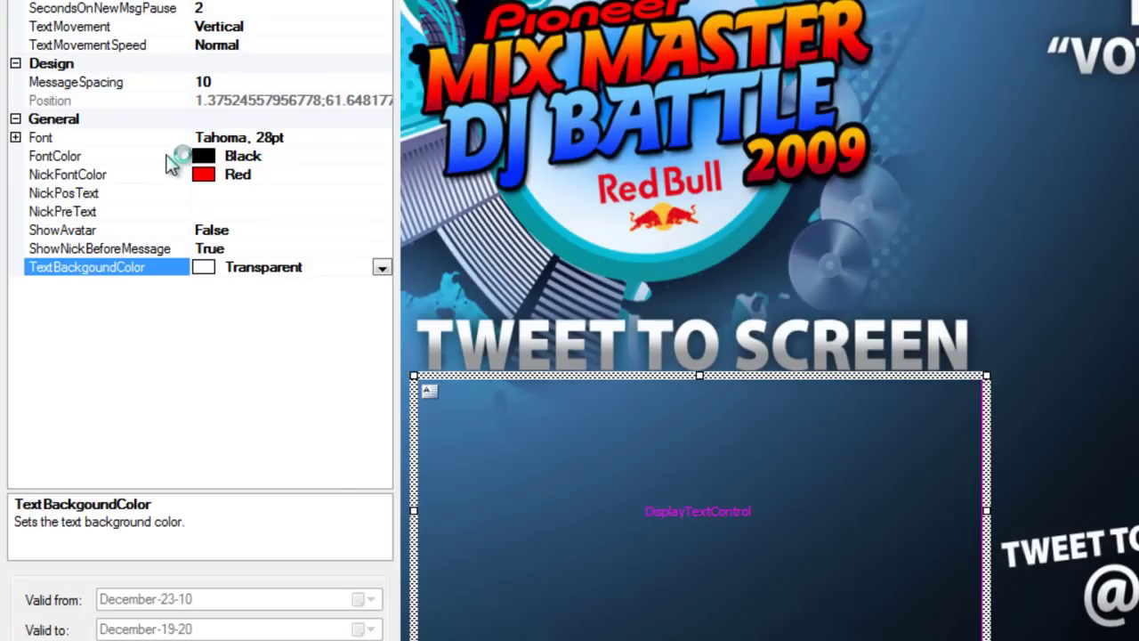
Preview the skin to check how sample messages scroll over the background, and close the preview.
{"action": "left_click", "coordinate": [657, 202]}
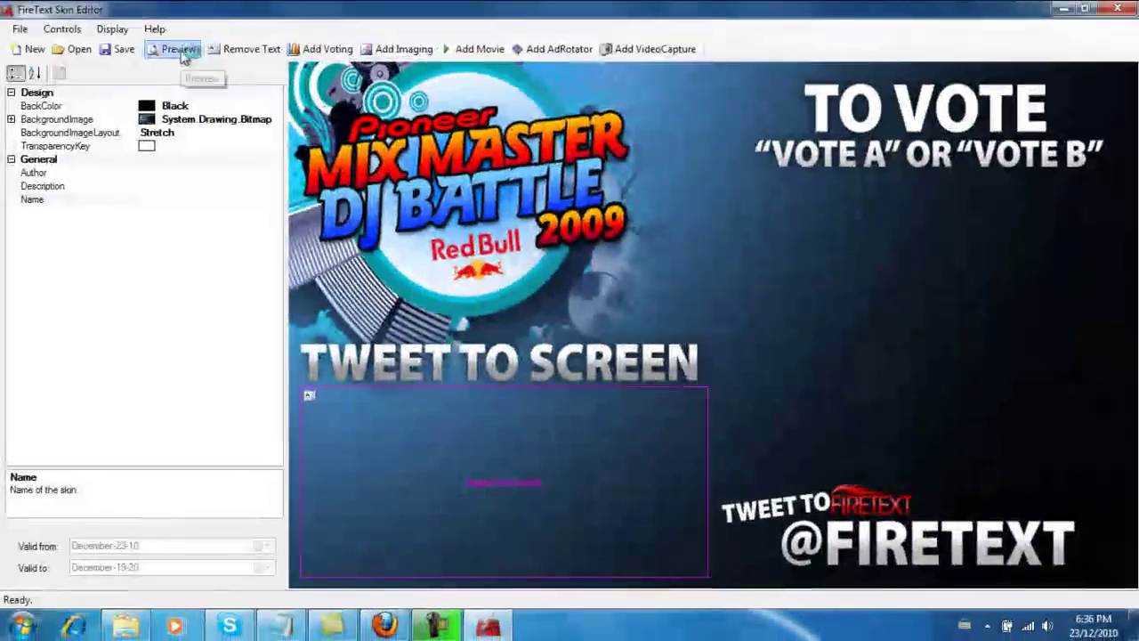
{"action": "left_click", "coordinate": [178, 49]}
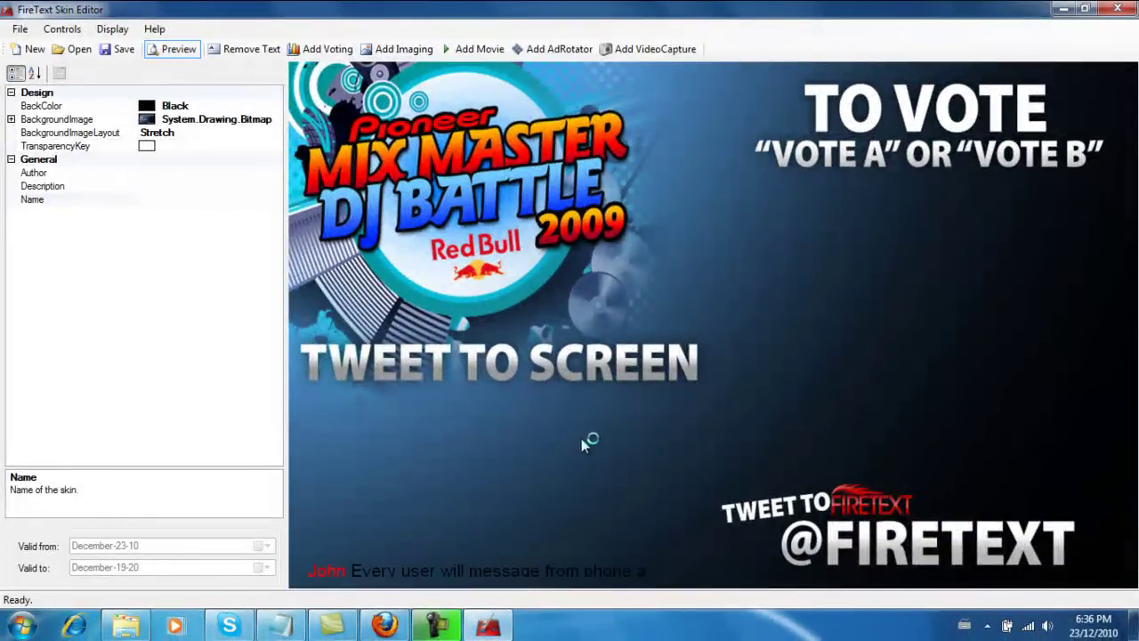
{"action": "left_click", "coordinate": [490, 523]}
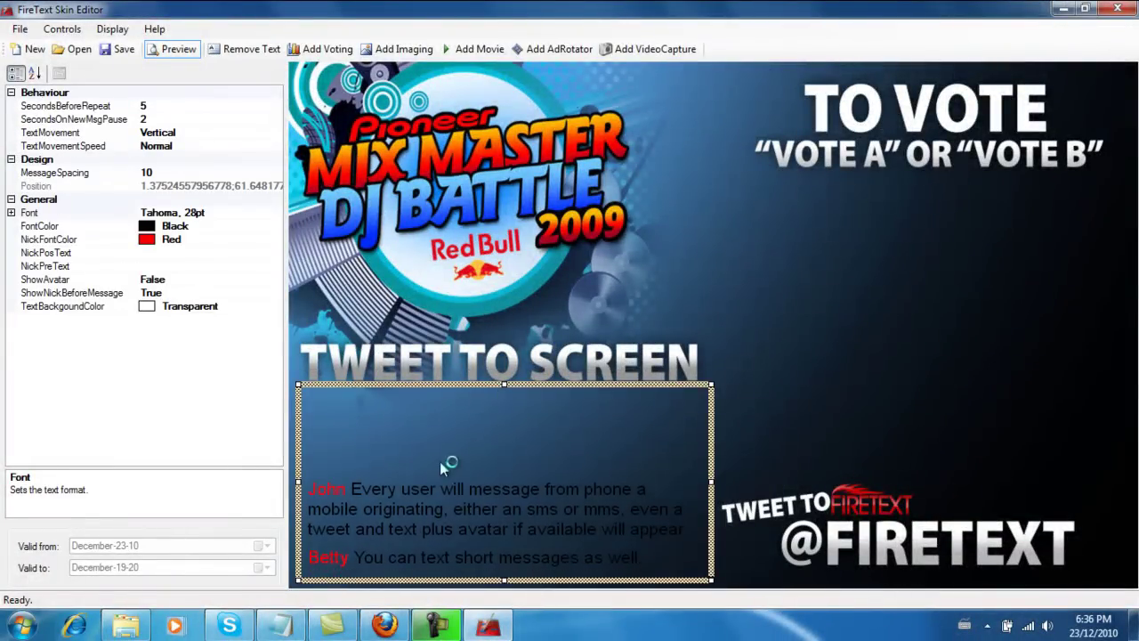
{"action": "left_click", "coordinate": [181, 52]}
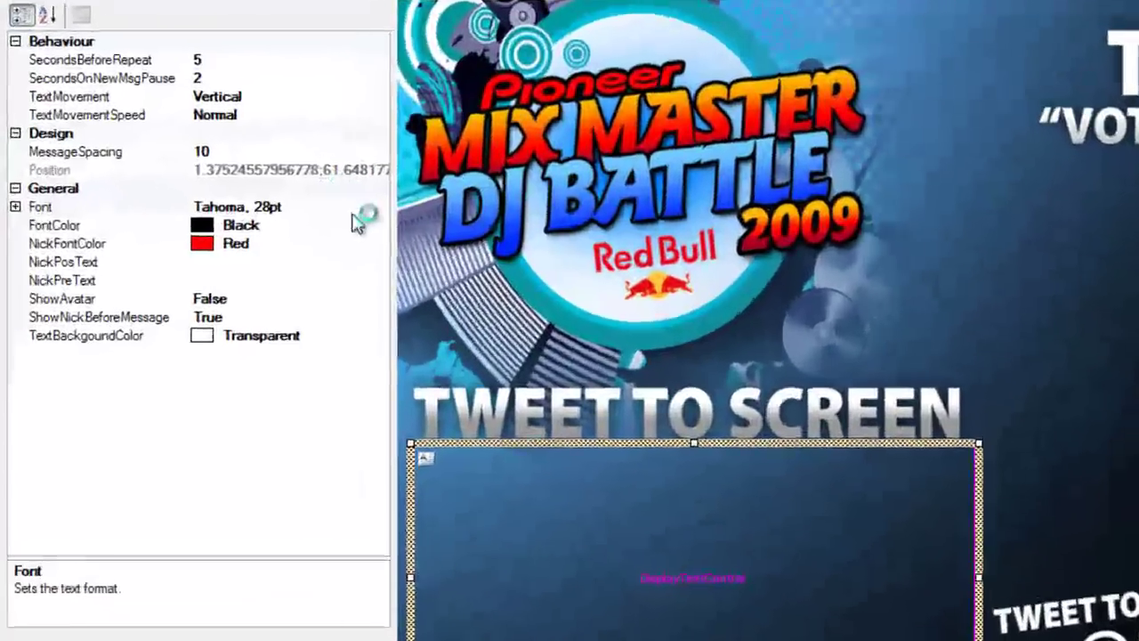
Set the display text control's font color to White and its nickname font color to Gold.
{"action": "left_click", "coordinate": [302, 226]}
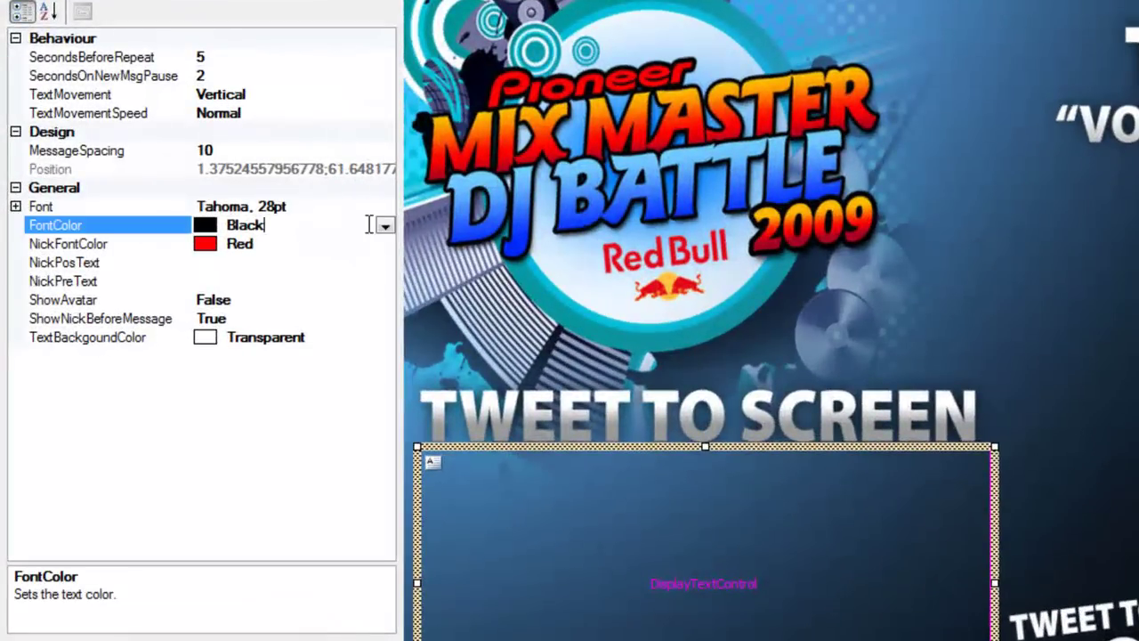
{"action": "left_click", "coordinate": [306, 227]}
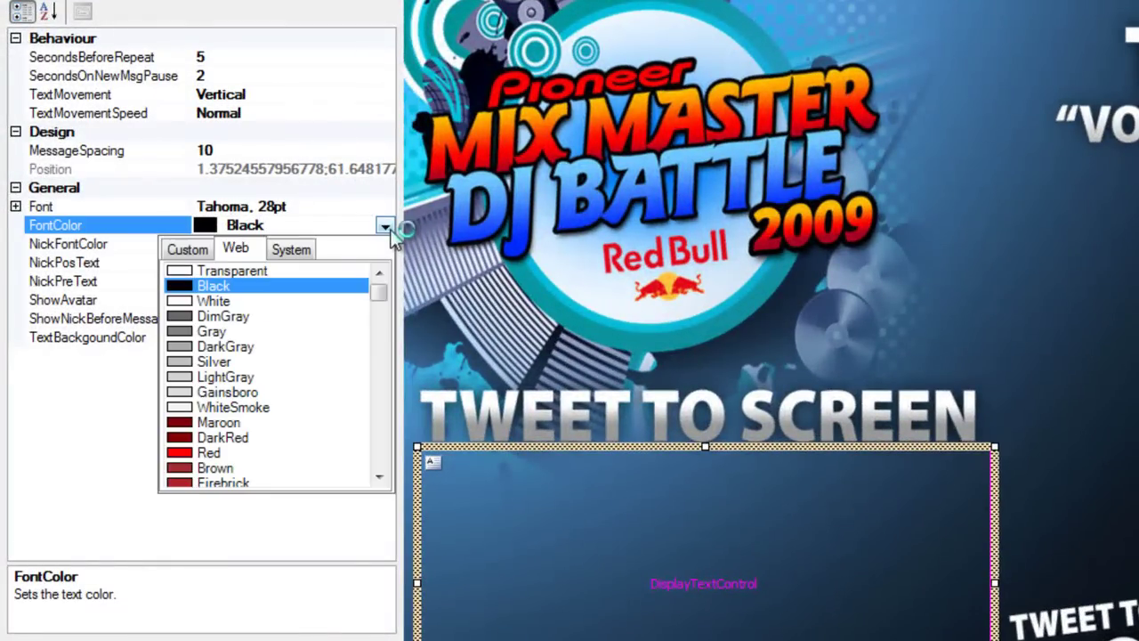
{"action": "left_click", "coordinate": [254, 303]}
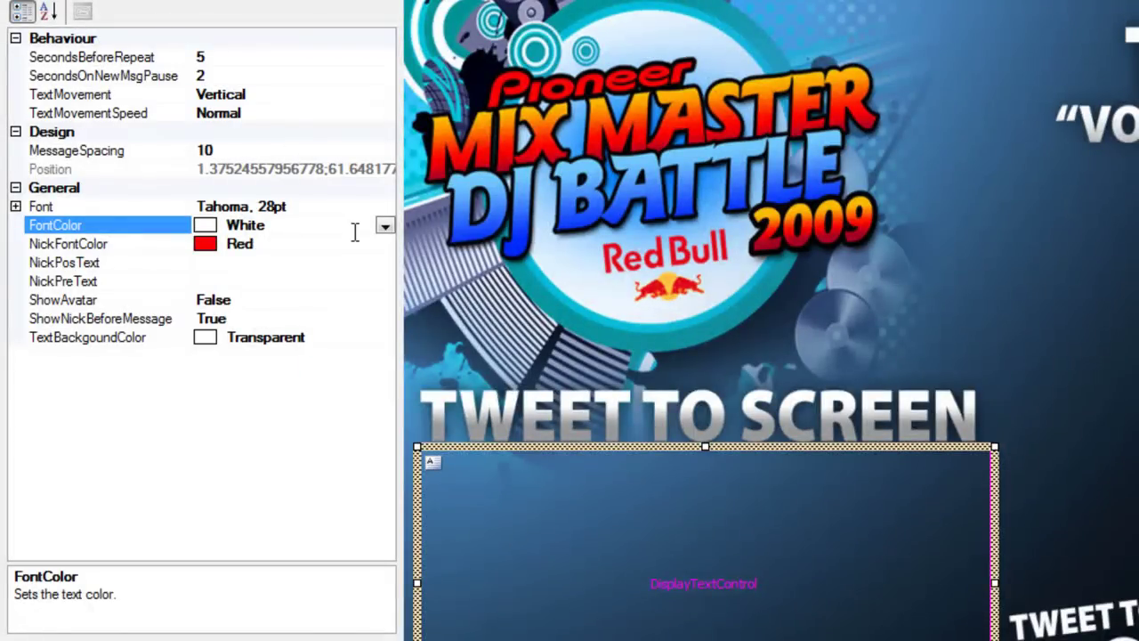
{"action": "left_click", "coordinate": [383, 249]}
{"action": "left_click", "coordinate": [385, 244]}
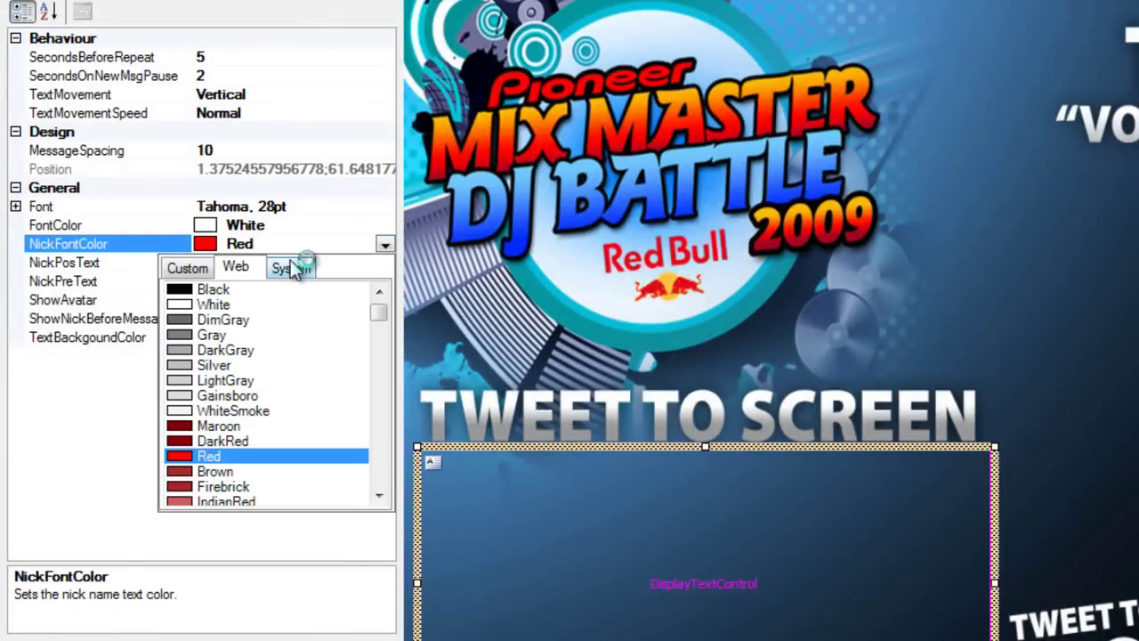
{"action": "left_click_drag", "start_coordinate": [381, 311], "coordinate": [387, 363]}
{"action": "left_click", "coordinate": [218, 470]}
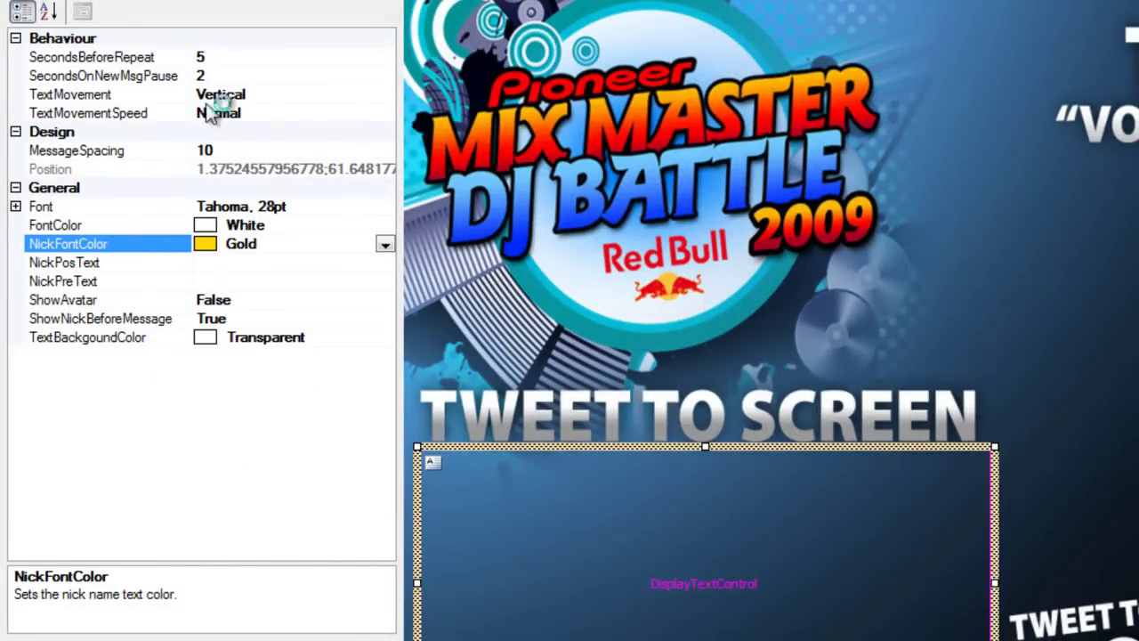
Change the message font to Tahoma Bold at 36 pt and preview the skin with the new text formatting.
{"action": "left_click", "coordinate": [363, 205]}
{"action": "left_click", "coordinate": [385, 206]}
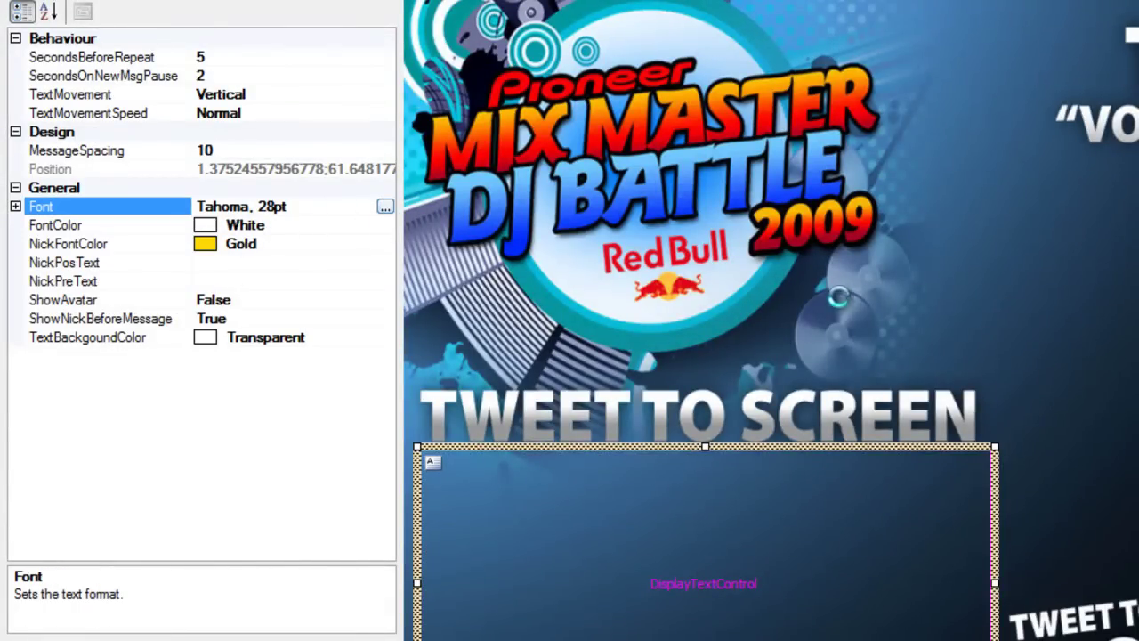
{"action": "left_click", "coordinate": [888, 212]}
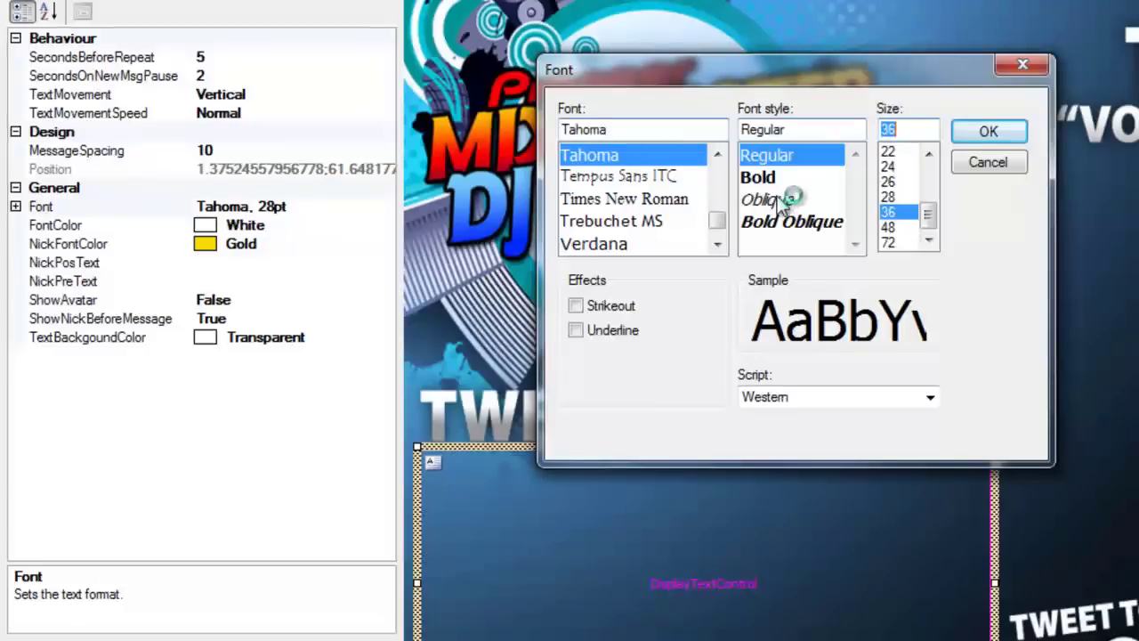
{"action": "left_click", "coordinate": [764, 178]}
{"action": "left_click", "coordinate": [988, 130]}
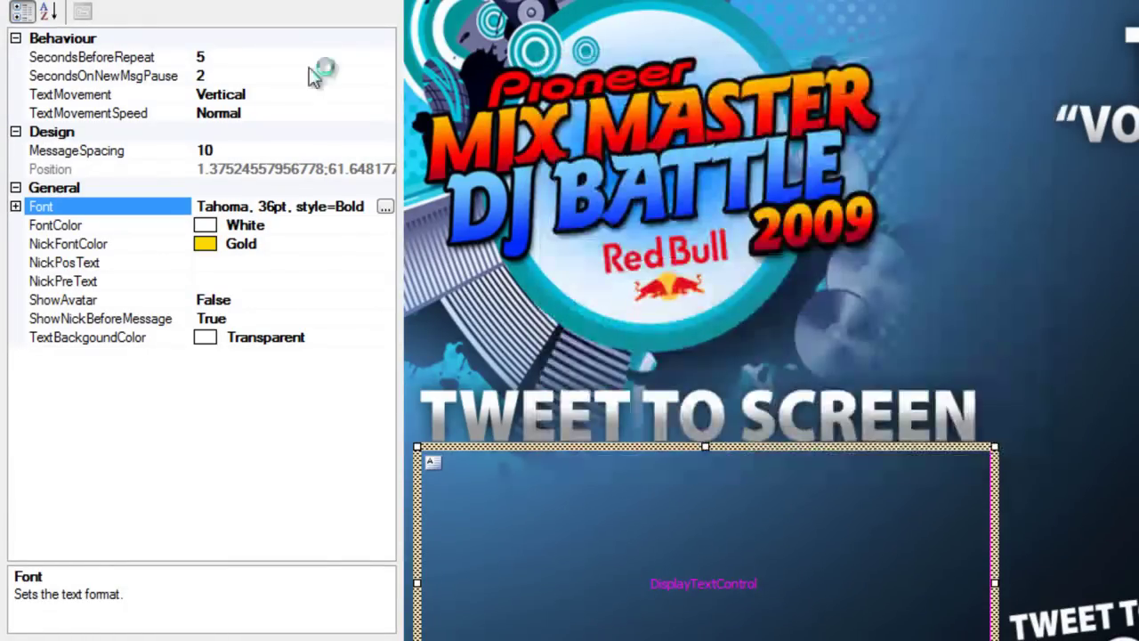
{"action": "left_click", "coordinate": [251, 70]}
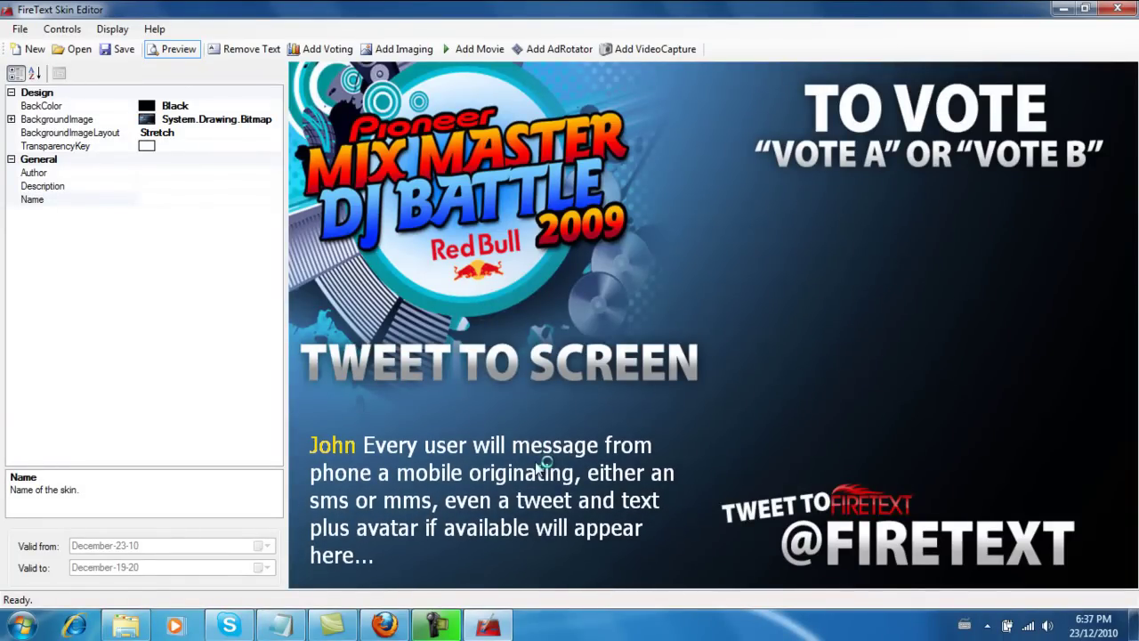
Close the preview and examine the display text control's seconds-before-repeat and new-message-pause settings.
{"action": "left_click", "coordinate": [526, 474]}
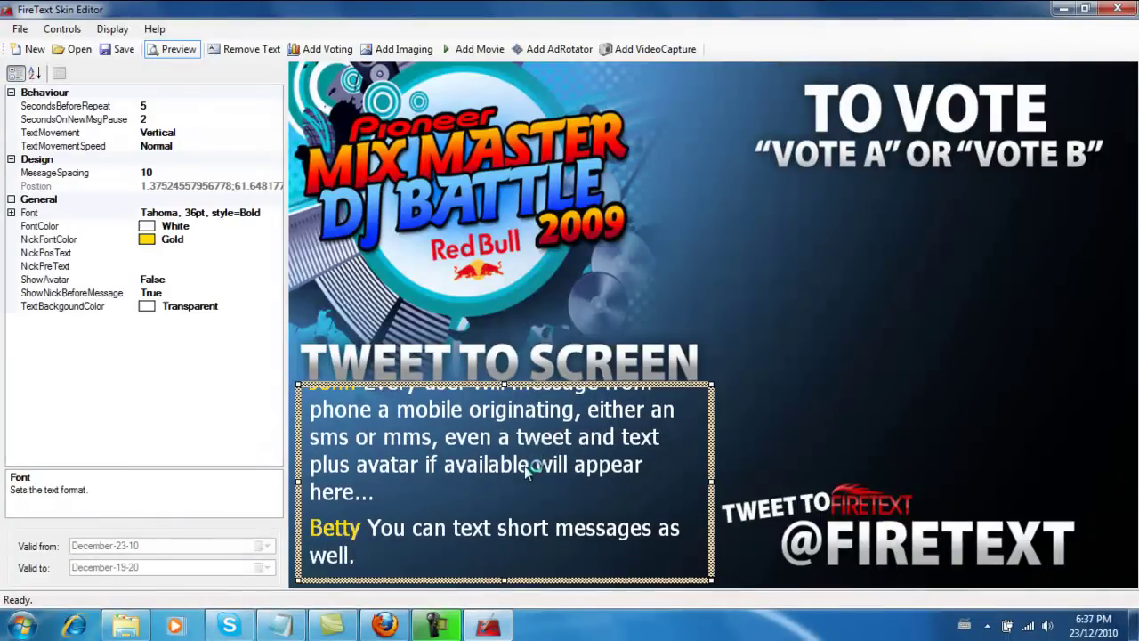
{"action": "left_click", "coordinate": [173, 49]}
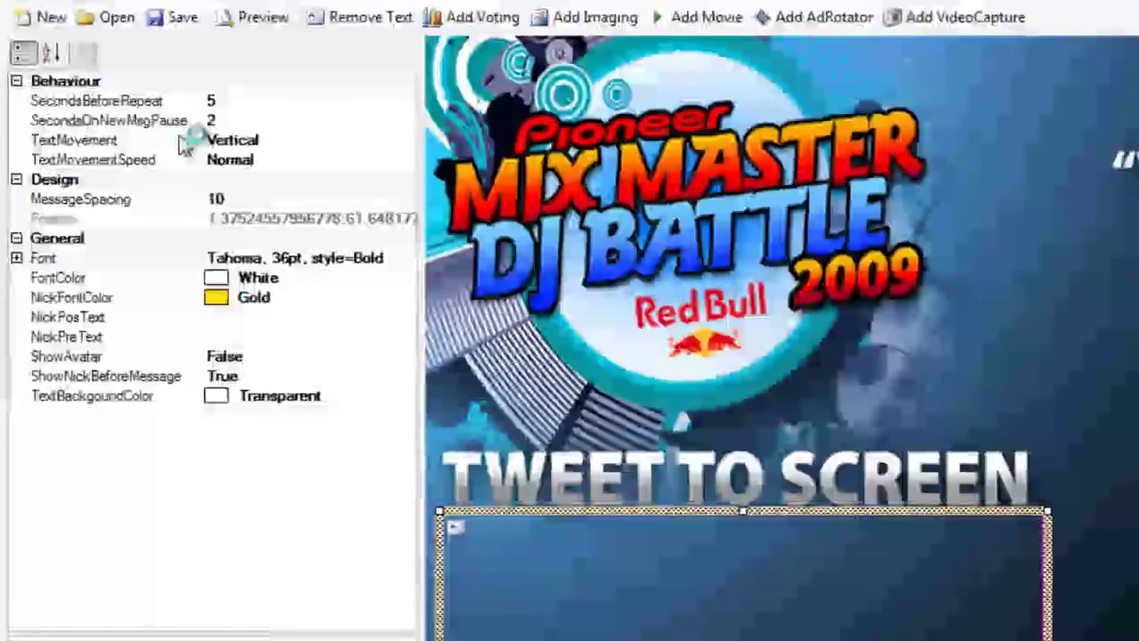
{"action": "left_click", "coordinate": [145, 118]}
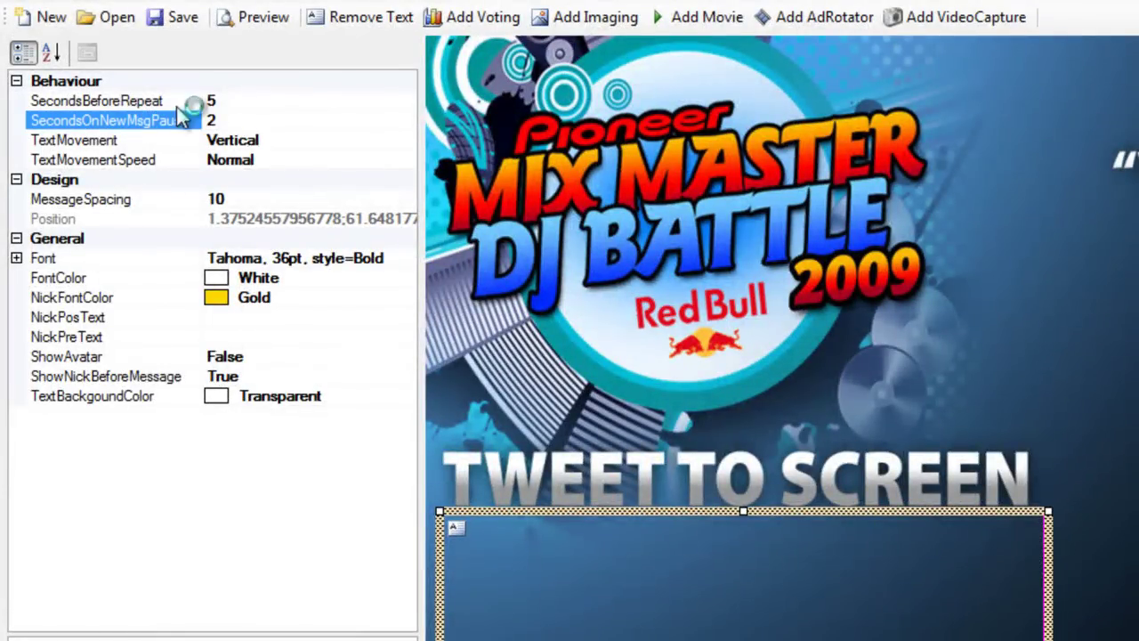
{"action": "left_click", "coordinate": [273, 101]}
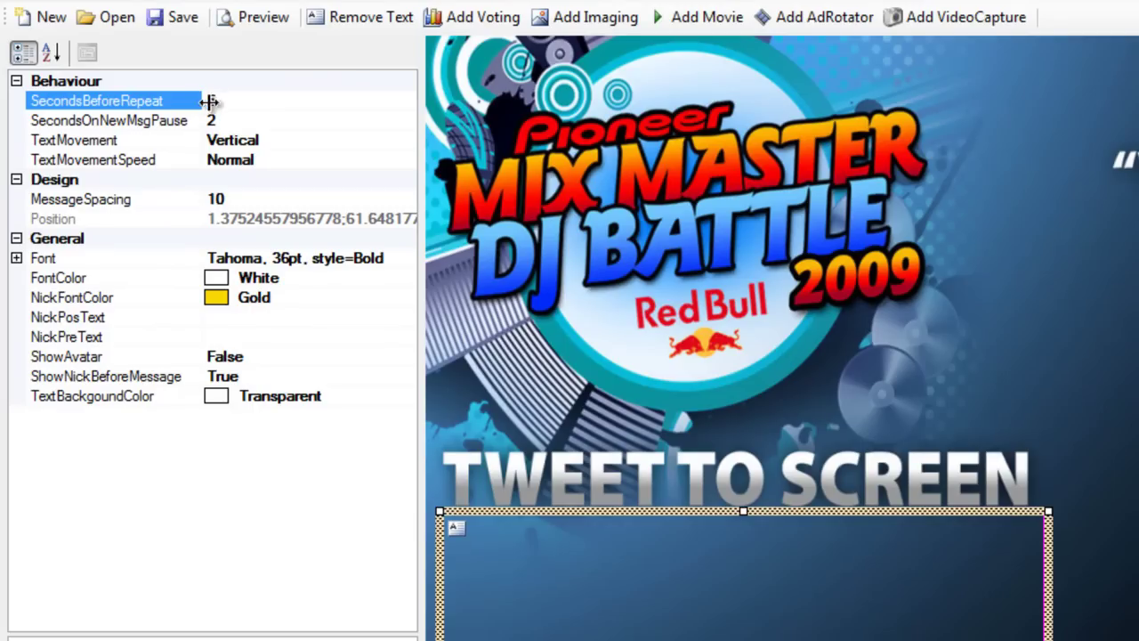
{"action": "left_click_drag", "start_coordinate": [214, 100], "coordinate": [205, 100]}
{"action": "type", "text": "10"}
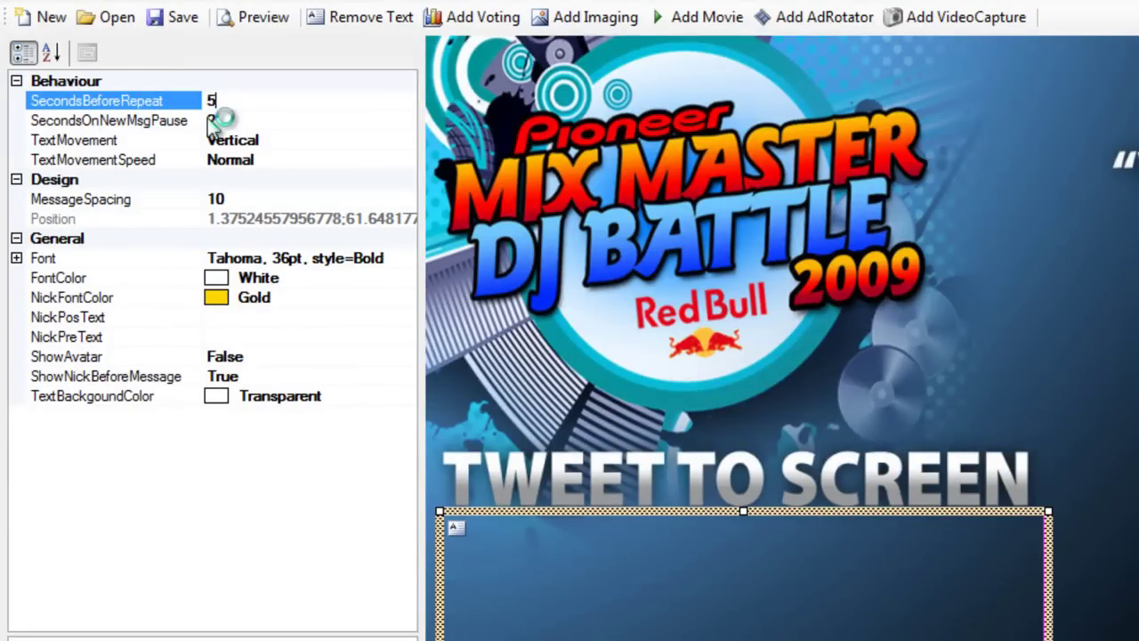
{"action": "left_click", "coordinate": [229, 120]}
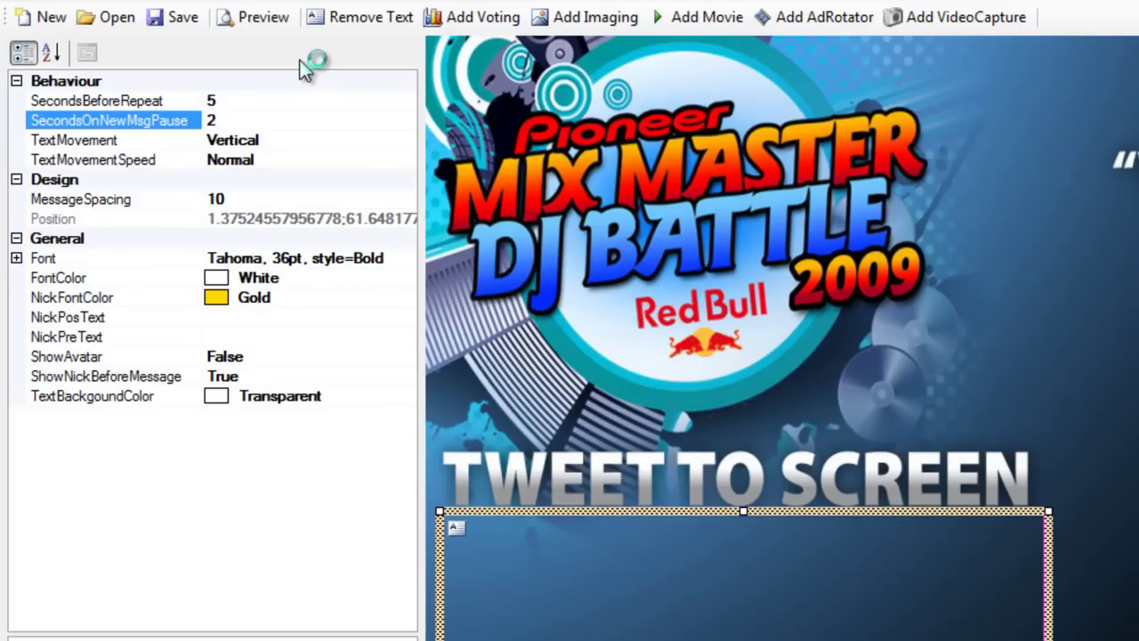
{"action": "left_click", "coordinate": [214, 120]}
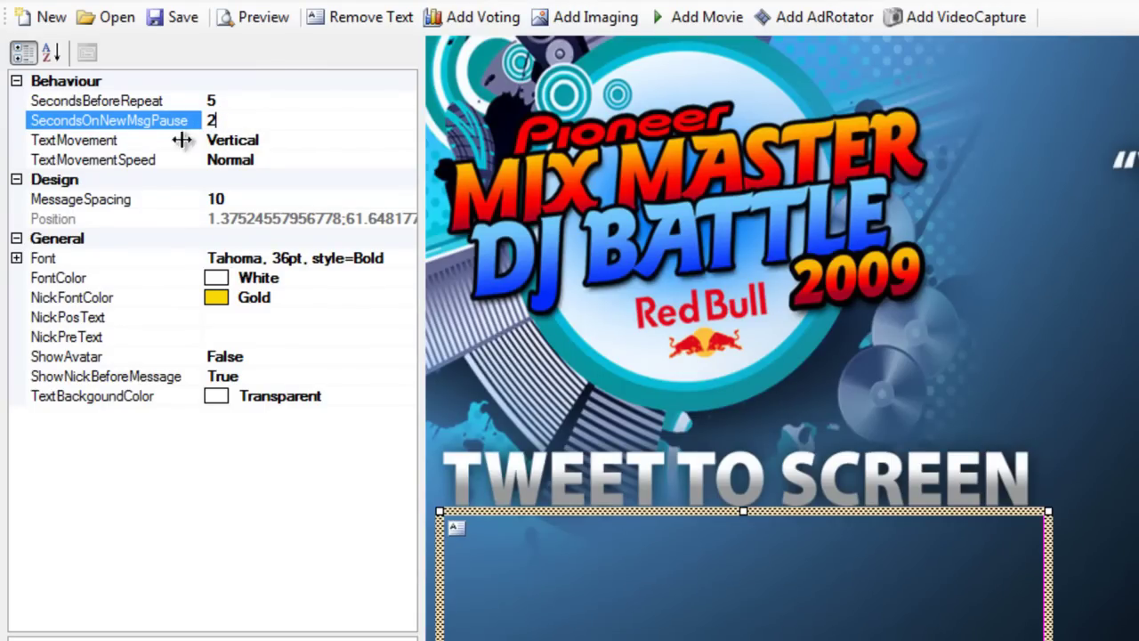
Set the display text control's text movement to Horizontal, preview the scrolling message, and close the preview.
{"action": "left_click", "coordinate": [249, 133]}
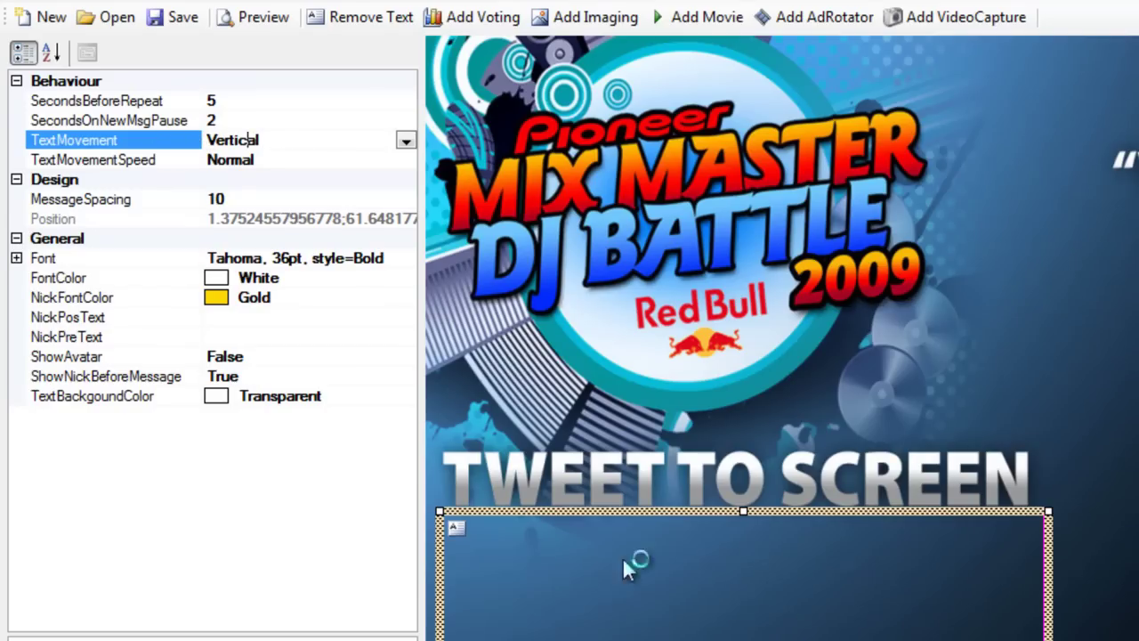
{"action": "left_click", "coordinate": [410, 141]}
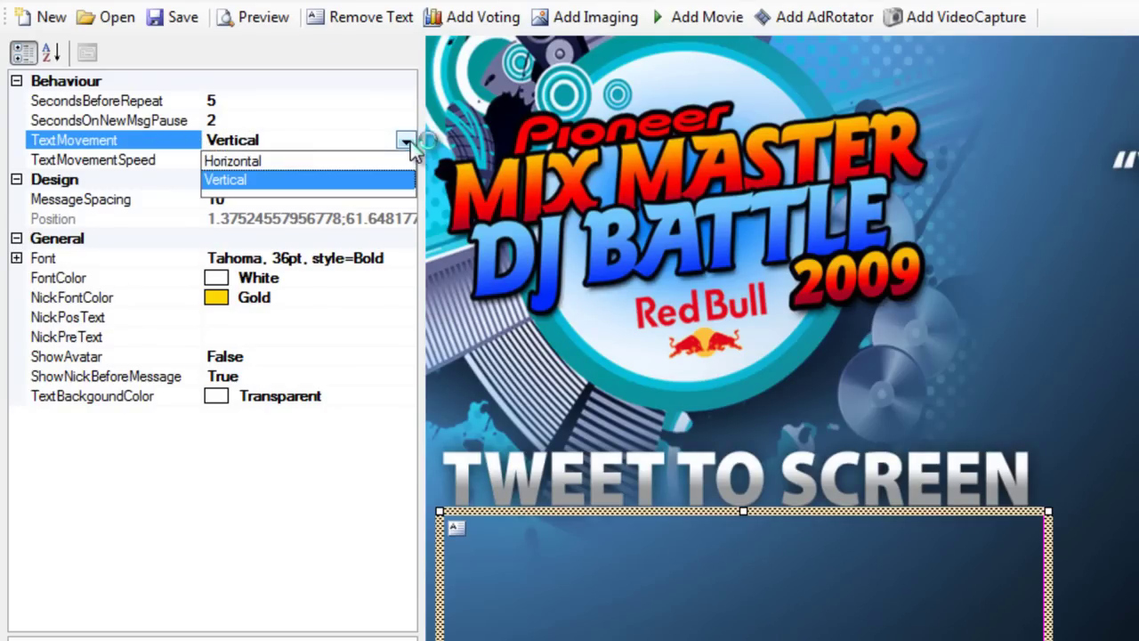
{"action": "left_click", "coordinate": [316, 161]}
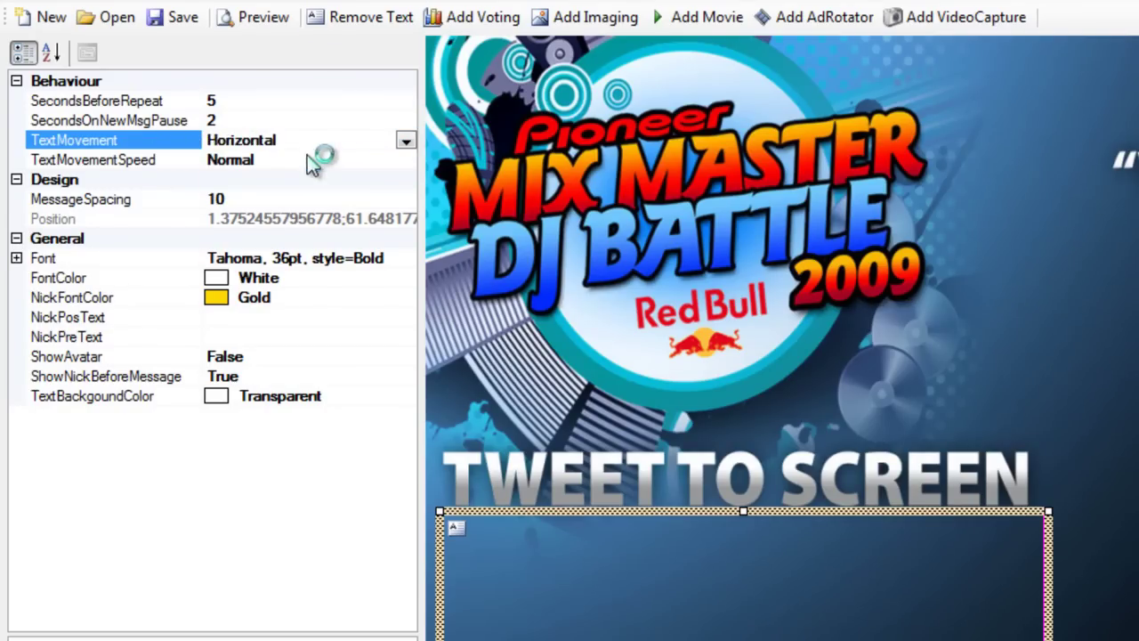
{"action": "left_click", "coordinate": [300, 20]}
{"action": "left_click", "coordinate": [682, 232]}
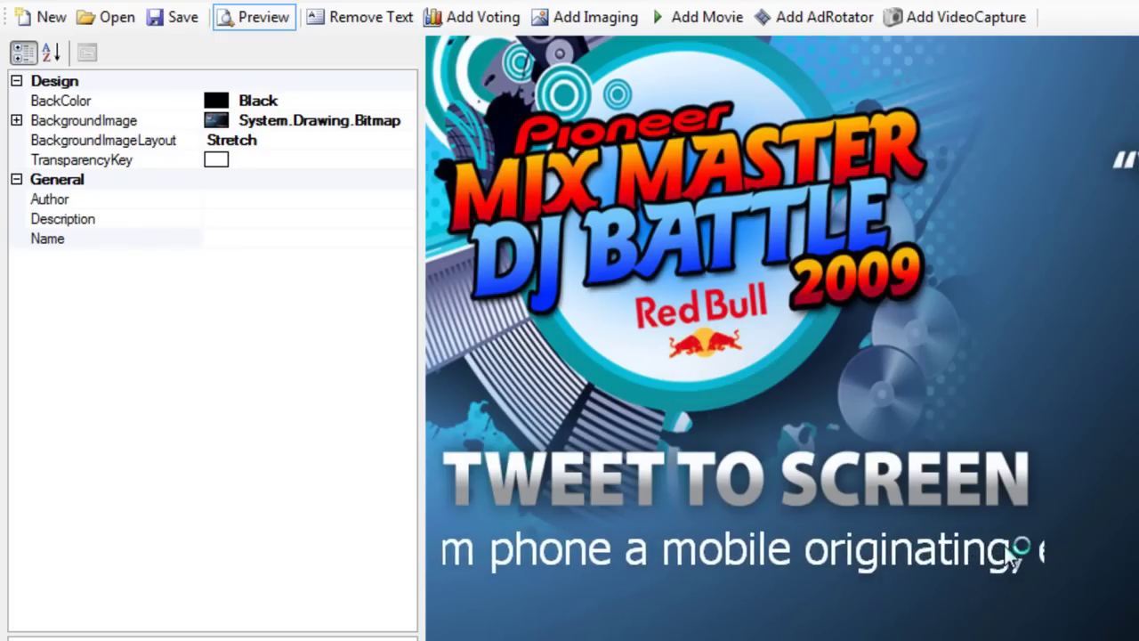
{"action": "left_click", "coordinate": [685, 550]}
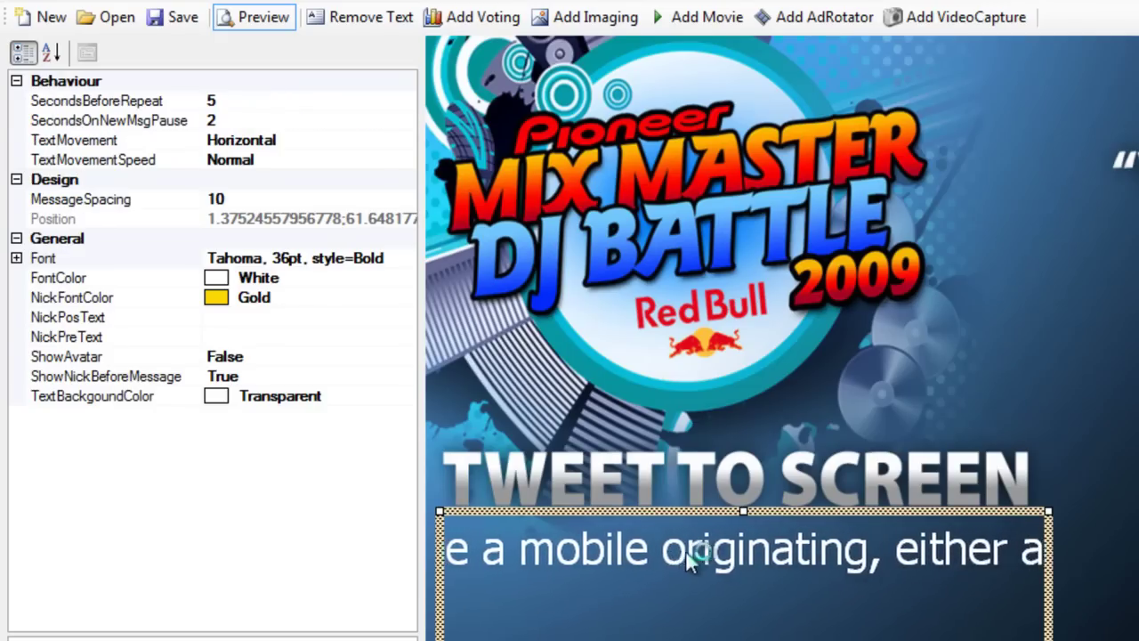
{"action": "left_click", "coordinate": [257, 20]}
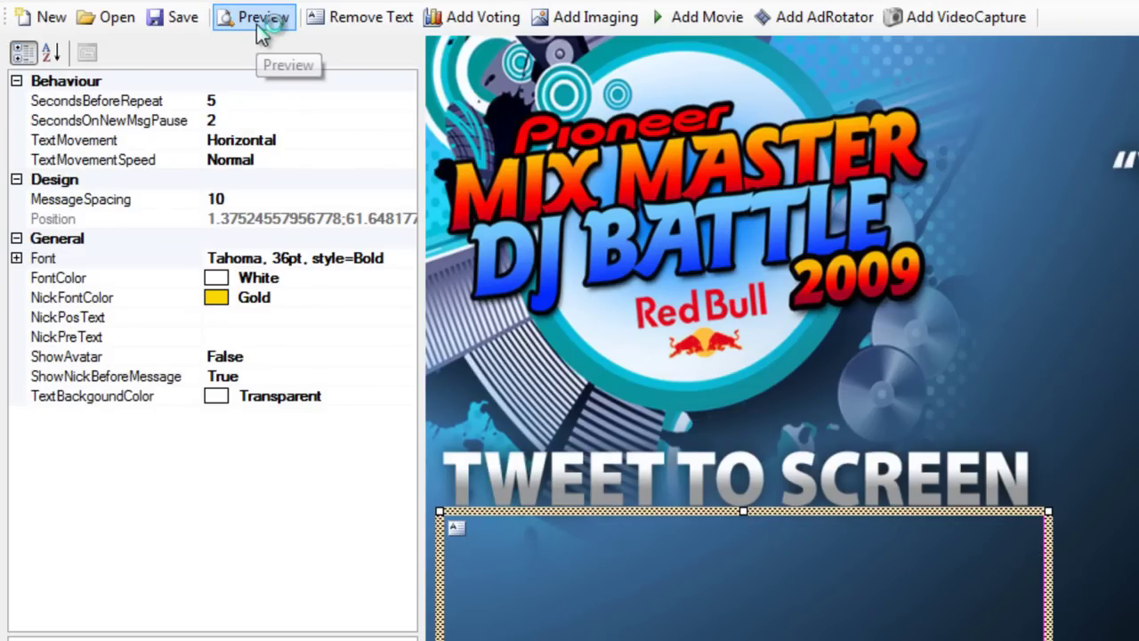
Return the text movement to Vertical, set the text movement speed to VeryFast, and review the available speed options.
{"action": "left_click", "coordinate": [296, 163]}
{"action": "left_click", "coordinate": [406, 159]}
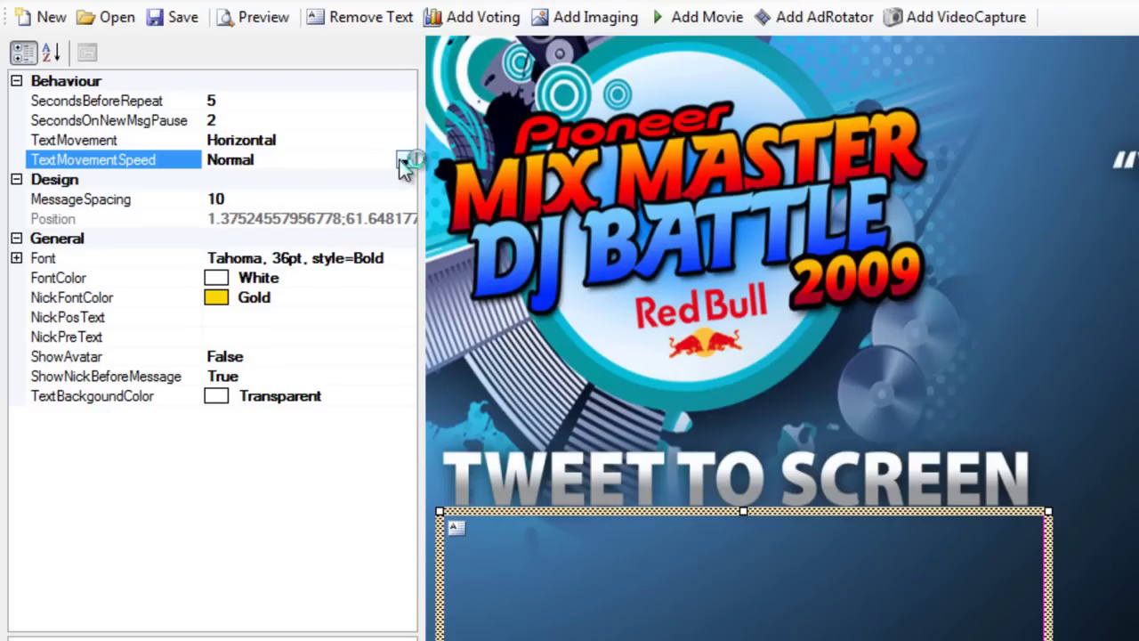
{"action": "left_click", "coordinate": [258, 180]}
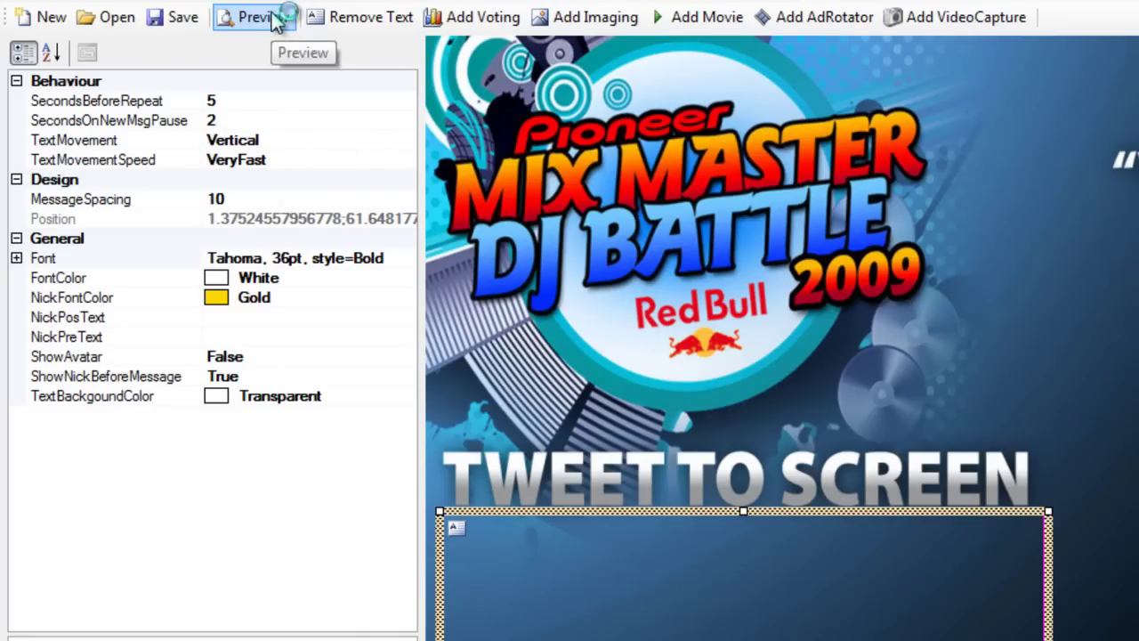
{"action": "left_click", "coordinate": [338, 162]}
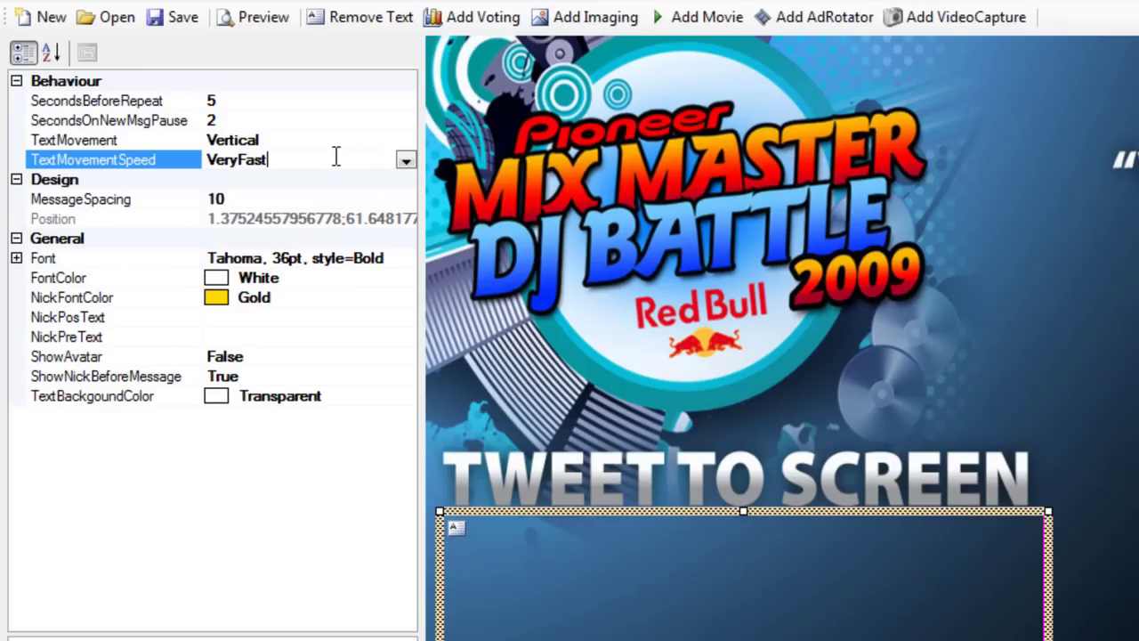
{"action": "left_click", "coordinate": [403, 174]}
{"action": "left_click", "coordinate": [400, 162]}
{"action": "left_click", "coordinate": [405, 160]}
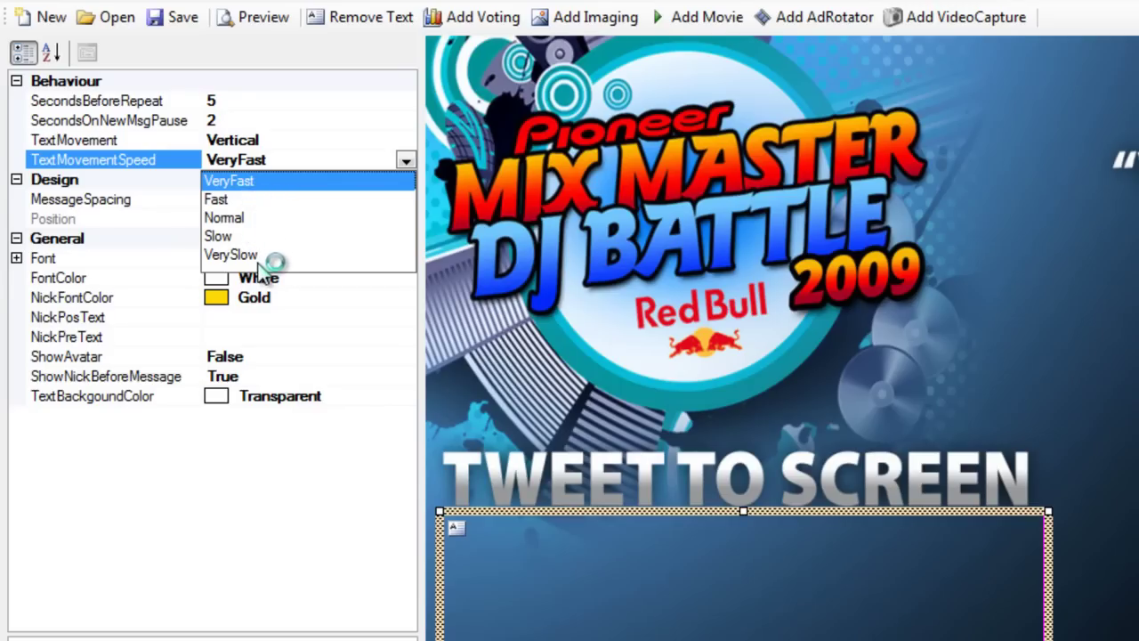
{"action": "left_click", "coordinate": [412, 163]}
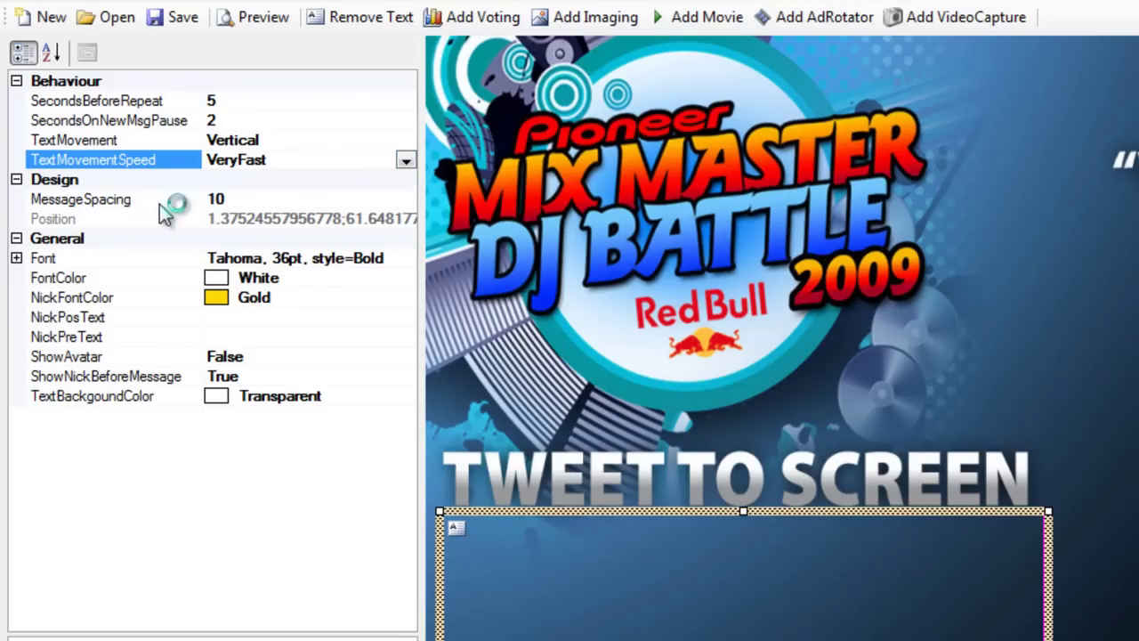
Set the display text control's movement speed to Normal and preview the skin with the control selected.
{"action": "left_click", "coordinate": [258, 199]}
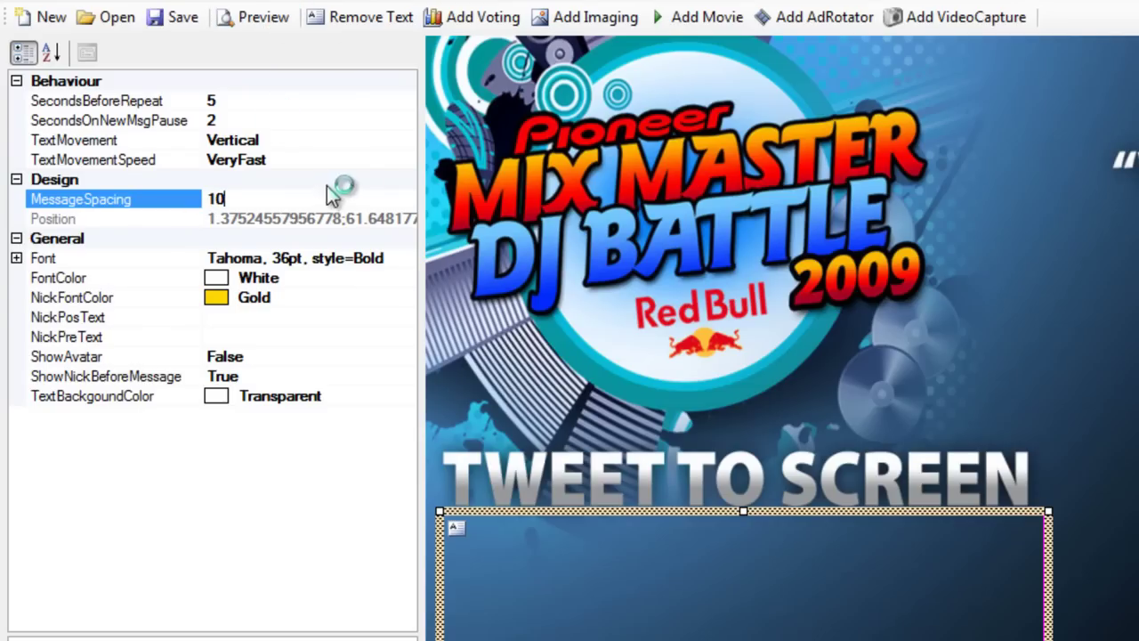
{"action": "left_click", "coordinate": [340, 159]}
{"action": "left_click", "coordinate": [405, 159]}
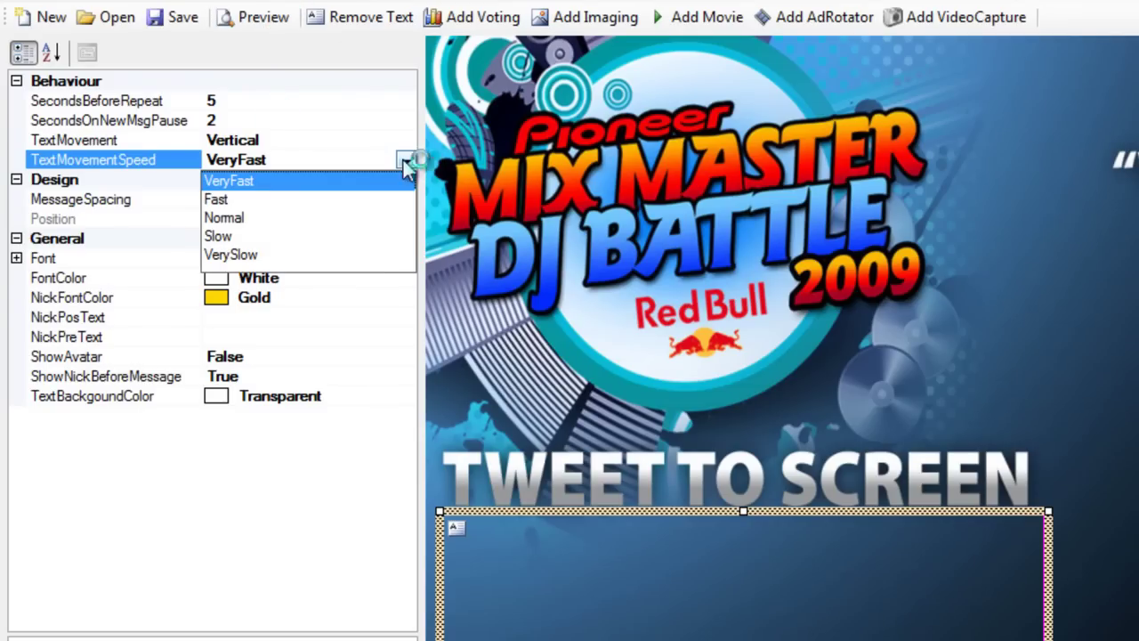
{"action": "left_click", "coordinate": [230, 220]}
{"action": "left_click", "coordinate": [255, 200]}
{"action": "left_click", "coordinate": [278, 18]}
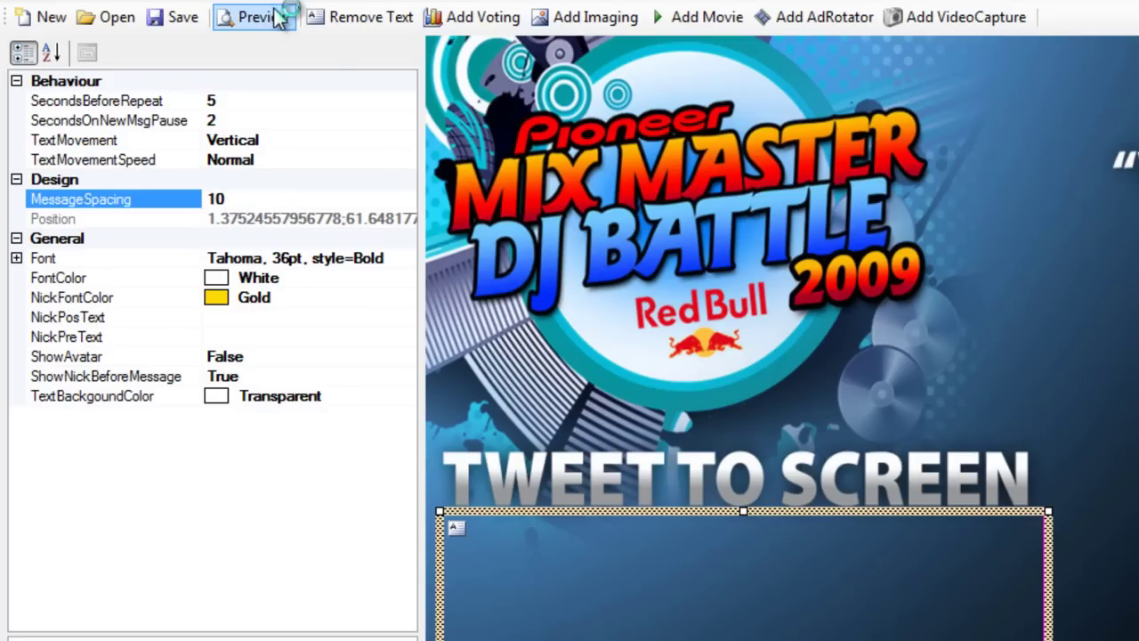
{"action": "left_click", "coordinate": [450, 307]}
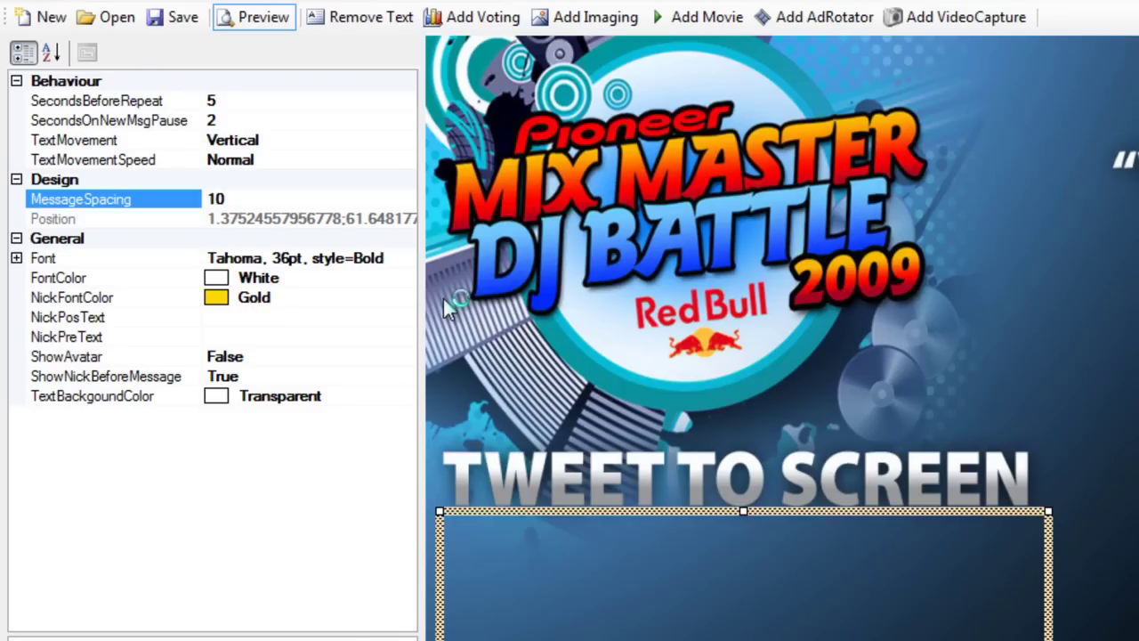
{"action": "left_click", "coordinate": [512, 348]}
{"action": "left_click", "coordinate": [258, 31]}
{"action": "left_click", "coordinate": [609, 616]}
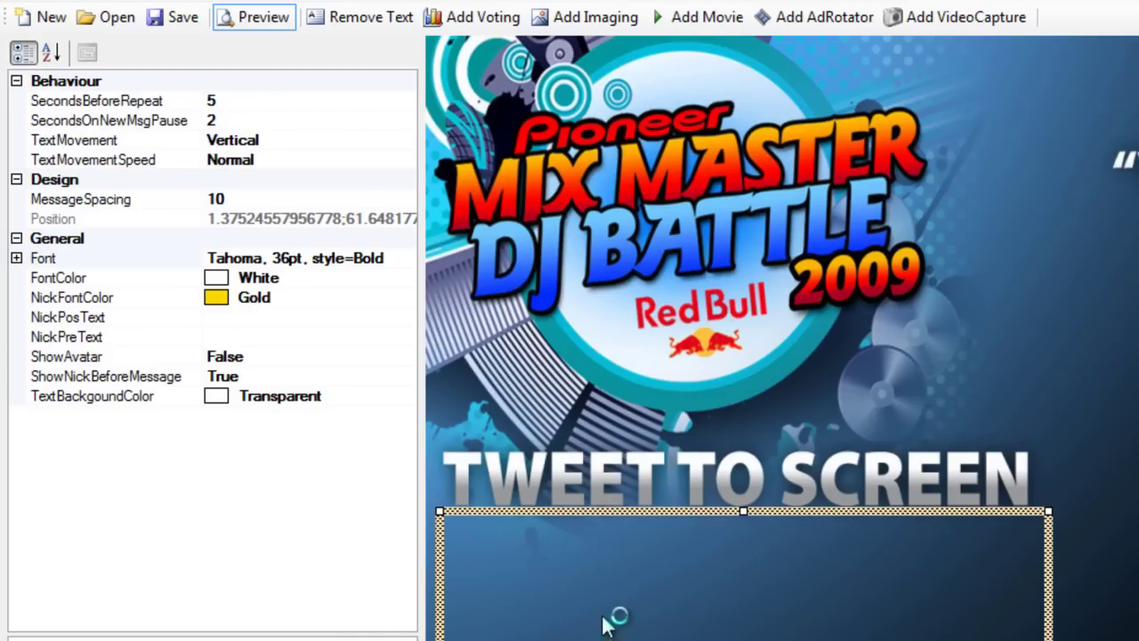
Try Verdana and Book Antiqua for the message text, and apply Blackadder ITC Bold at 36 pt.
{"action": "left_click", "coordinate": [258, 203]}
{"action": "left_click", "coordinate": [264, 202]}
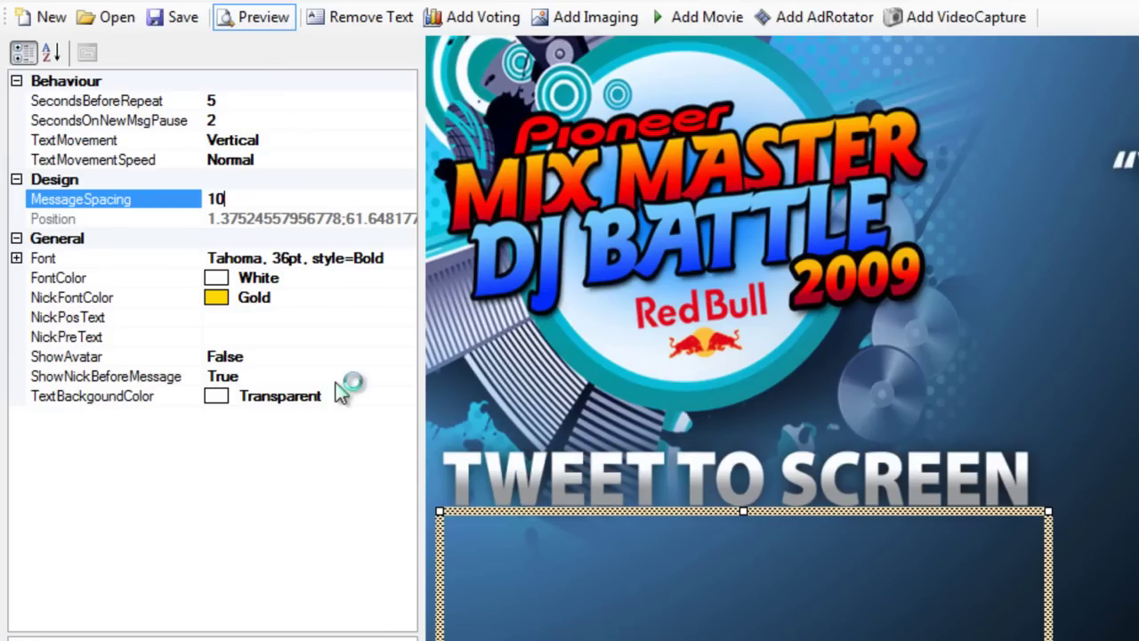
{"action": "left_click", "coordinate": [347, 263]}
{"action": "left_click", "coordinate": [332, 259]}
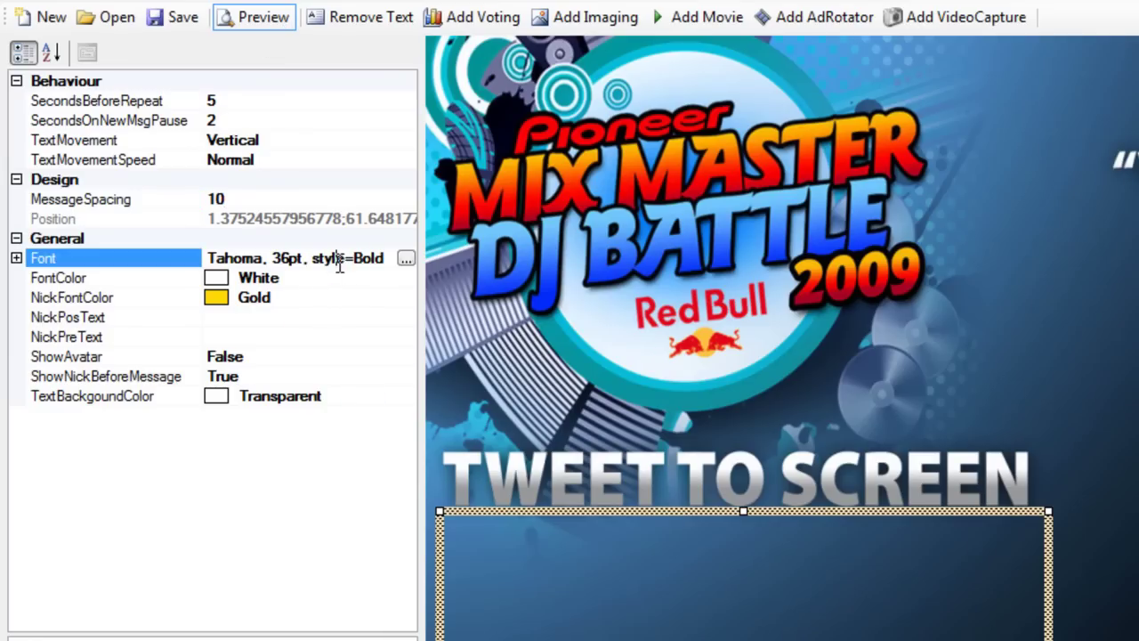
{"action": "left_click", "coordinate": [406, 257]}
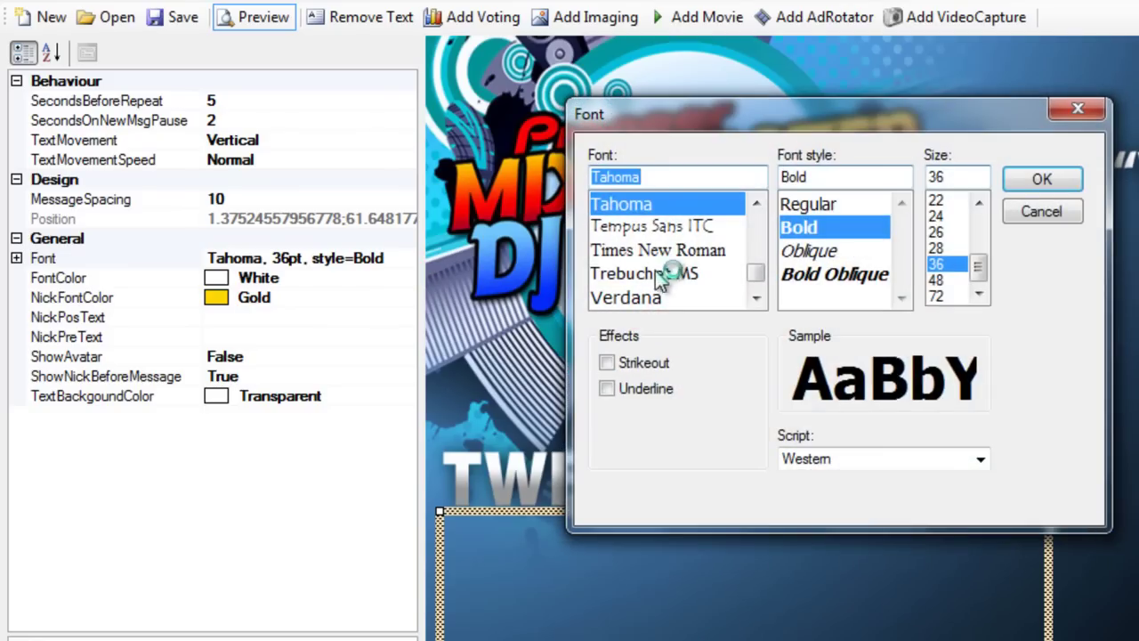
{"action": "left_click", "coordinate": [656, 297]}
{"action": "left_click_drag", "start_coordinate": [756, 262], "coordinate": [761, 219]}
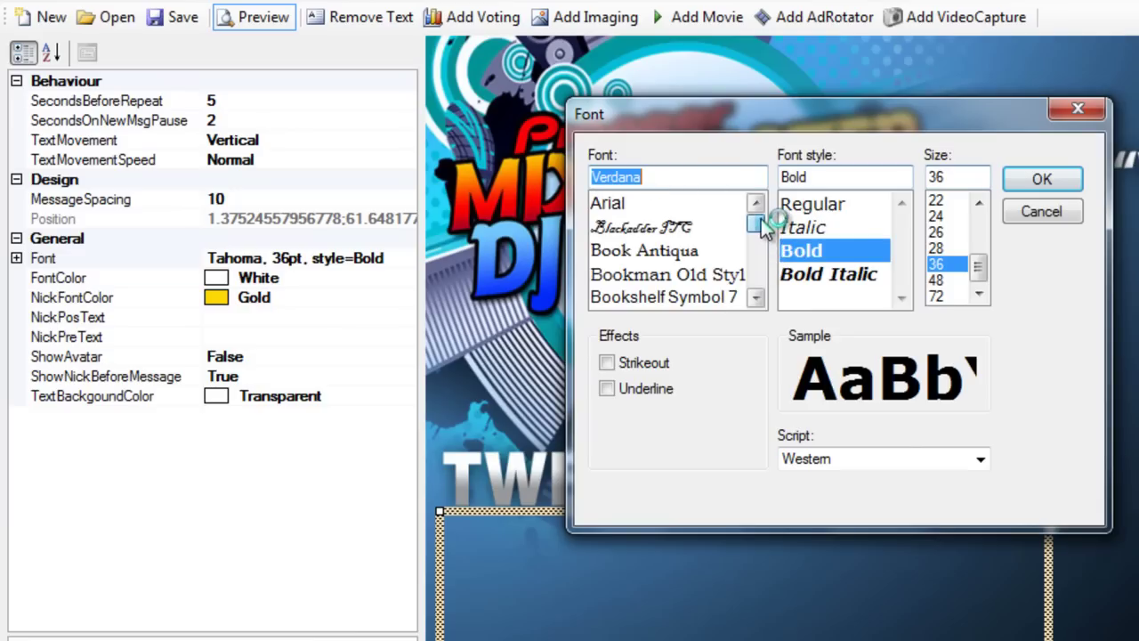
{"action": "left_click", "coordinate": [674, 250]}
{"action": "scroll", "coordinate": [756, 264], "scroll_direction": "down", "scroll_amount": 2}
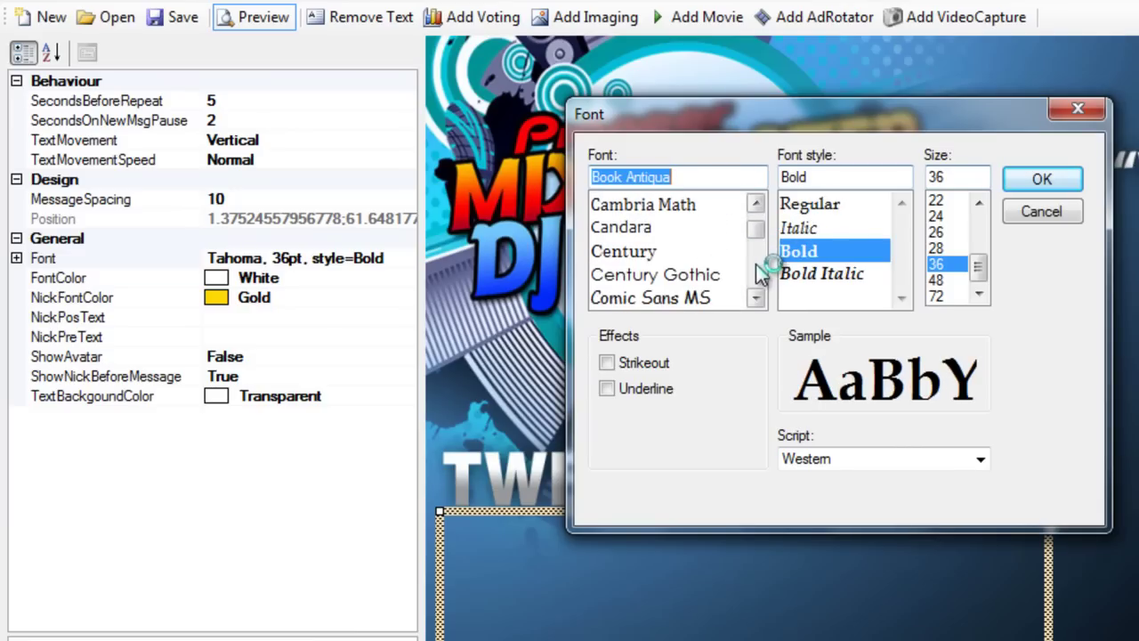
{"action": "mouse_move", "coordinate": [764, 242]}
{"action": "left_mouse_down"}
{"action": "mouse_move", "coordinate": [764, 297]}
{"action": "mouse_move", "coordinate": [755, 225]}
{"action": "left_mouse_up"}
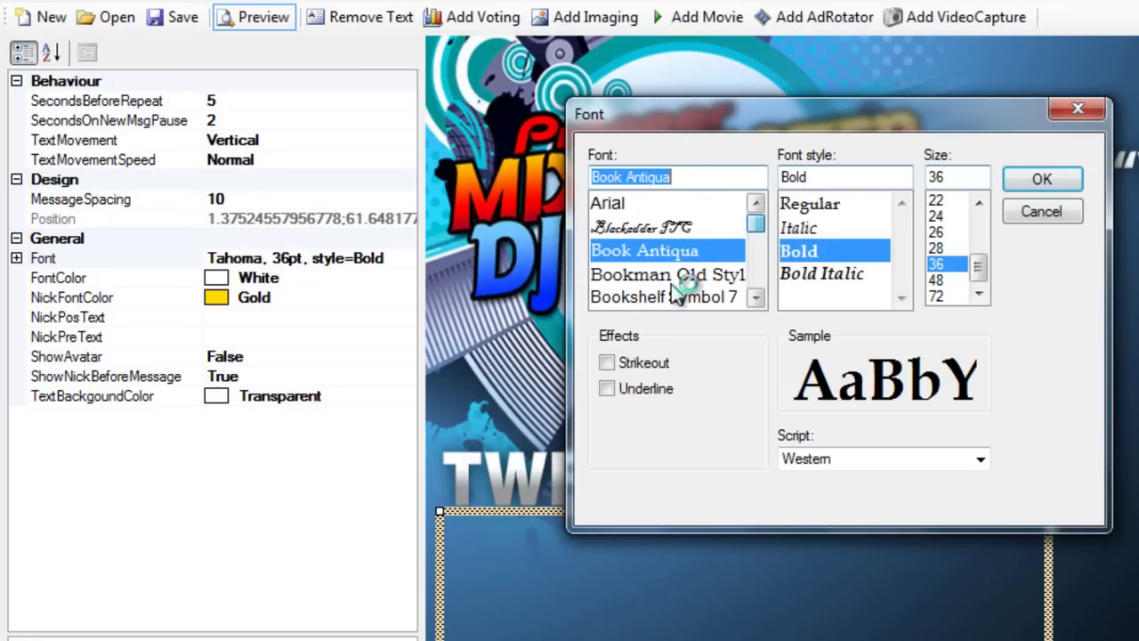
{"action": "left_click", "coordinate": [672, 231]}
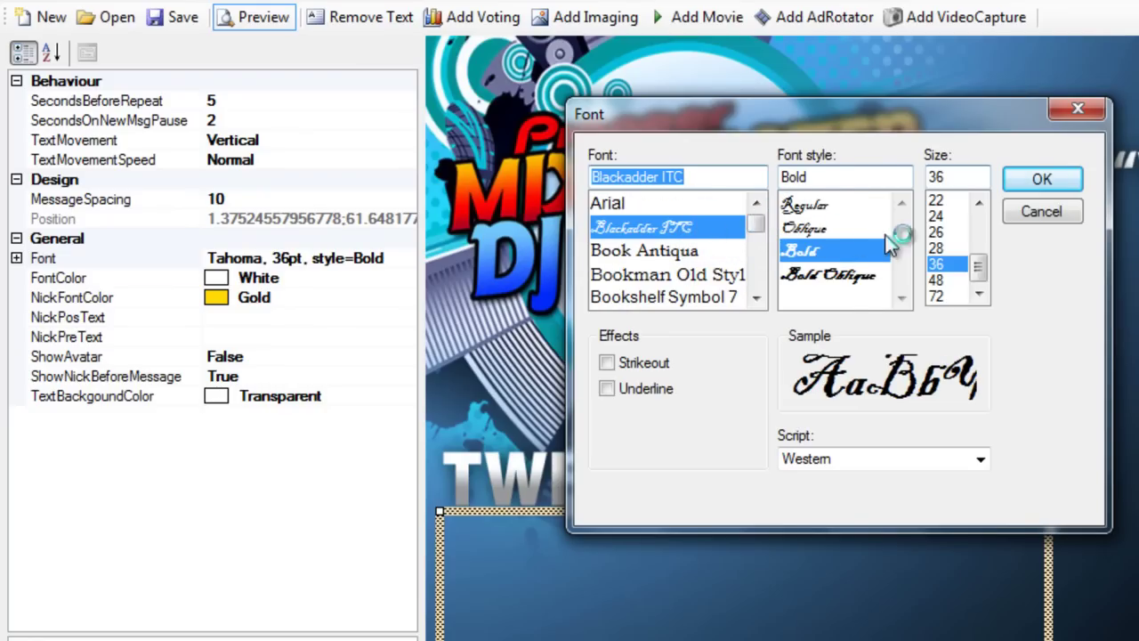
{"action": "left_click", "coordinate": [1042, 181]}
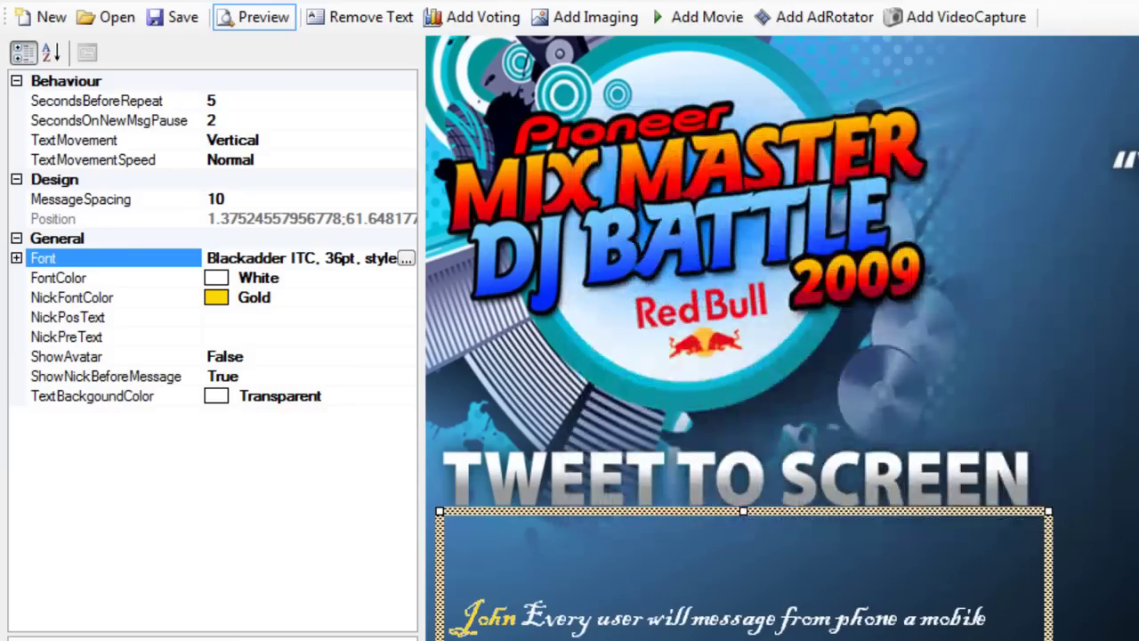
Reselect the display text control and change its message font to Arial Bold at 36 pt.
{"action": "key", "text": "Escape"}
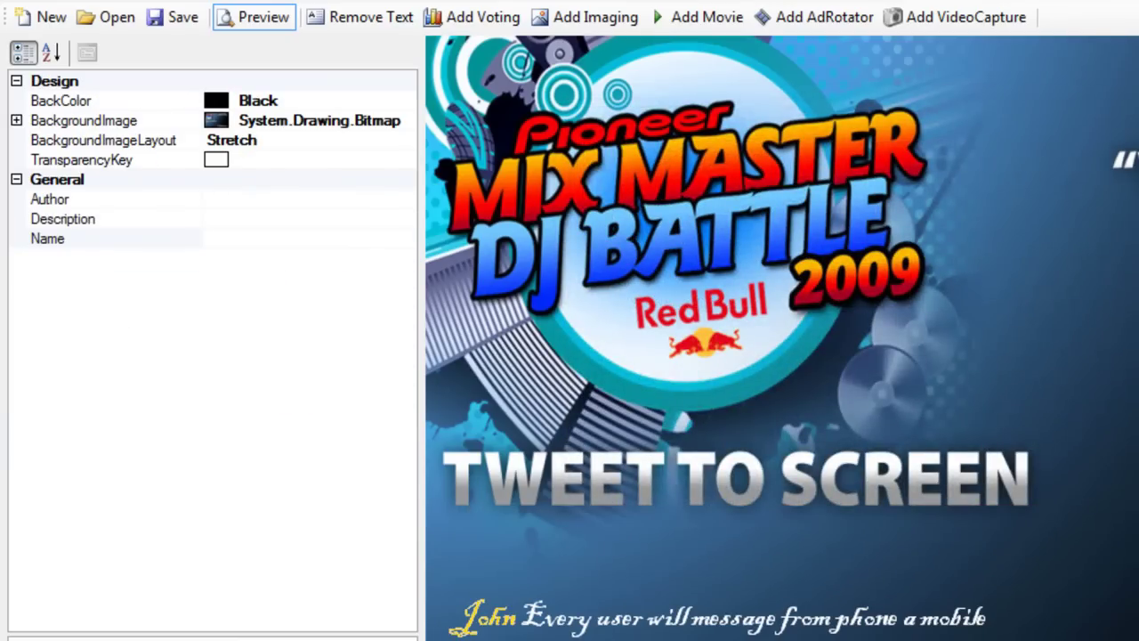
{"action": "left_click", "coordinate": [624, 619]}
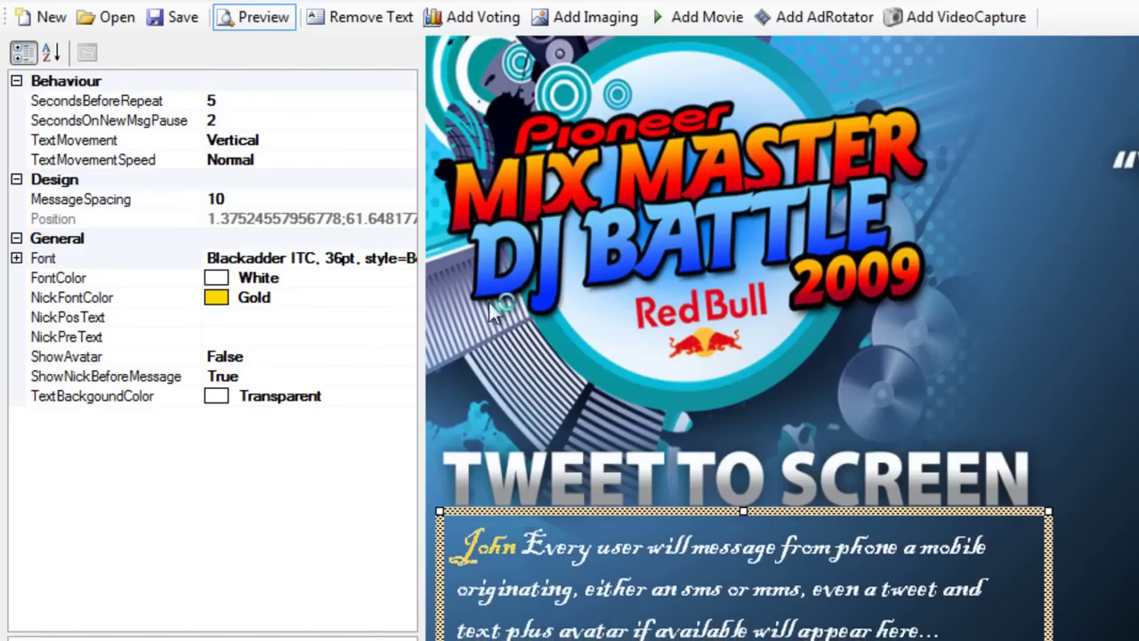
{"action": "left_click", "coordinate": [409, 260]}
{"action": "left_click", "coordinate": [409, 257]}
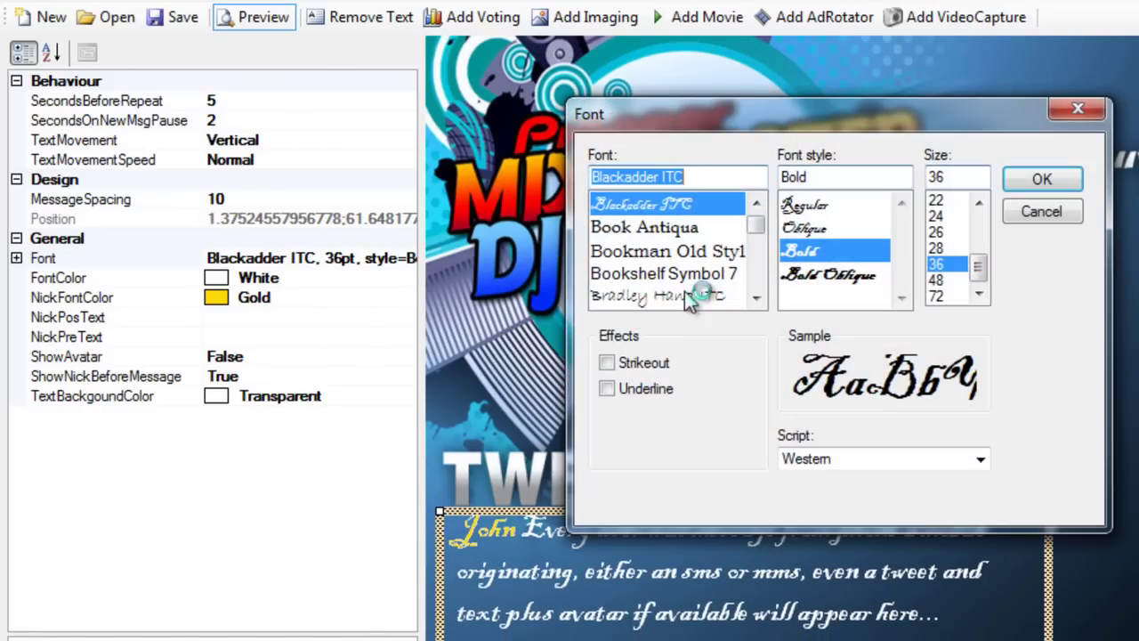
{"action": "scroll", "coordinate": [761, 224], "scroll_direction": "up", "scroll_amount": 1}
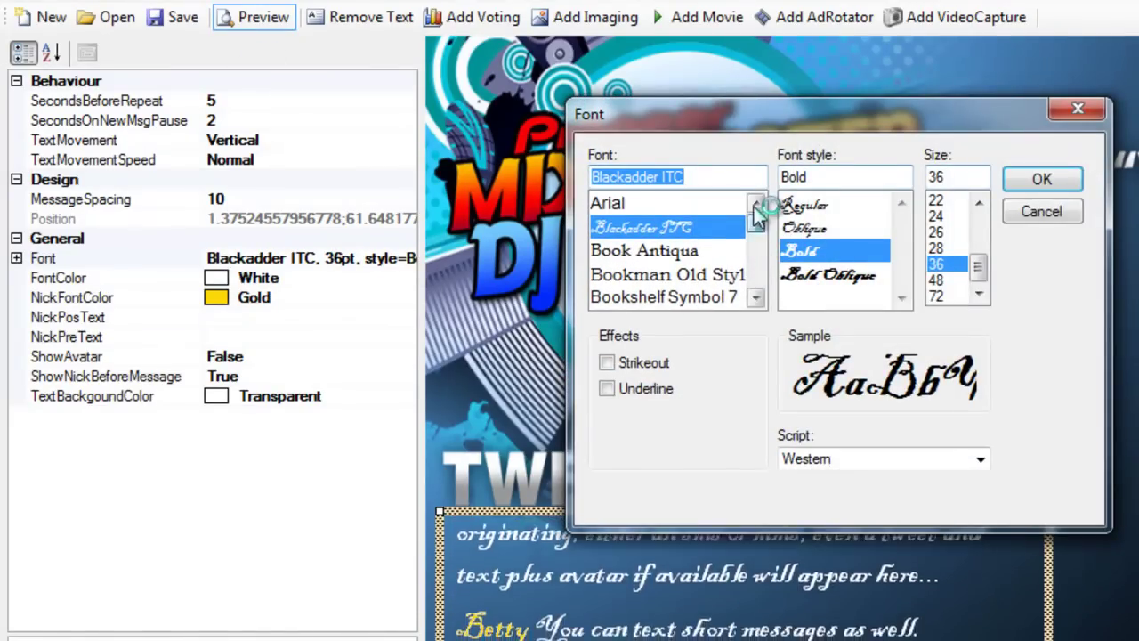
{"action": "left_click", "coordinate": [608, 203]}
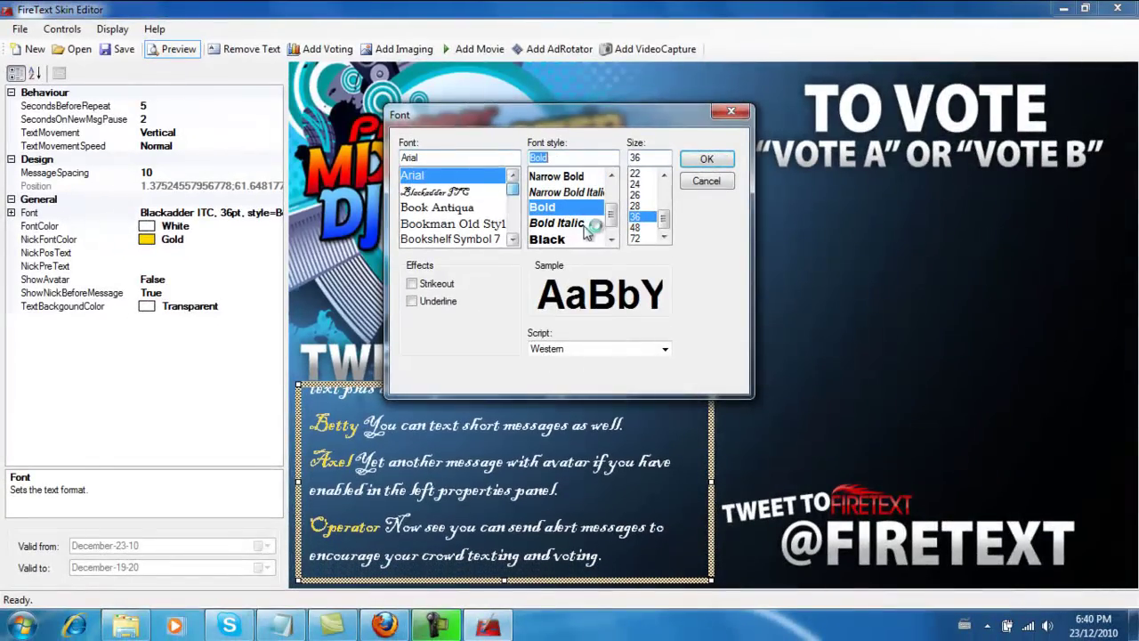
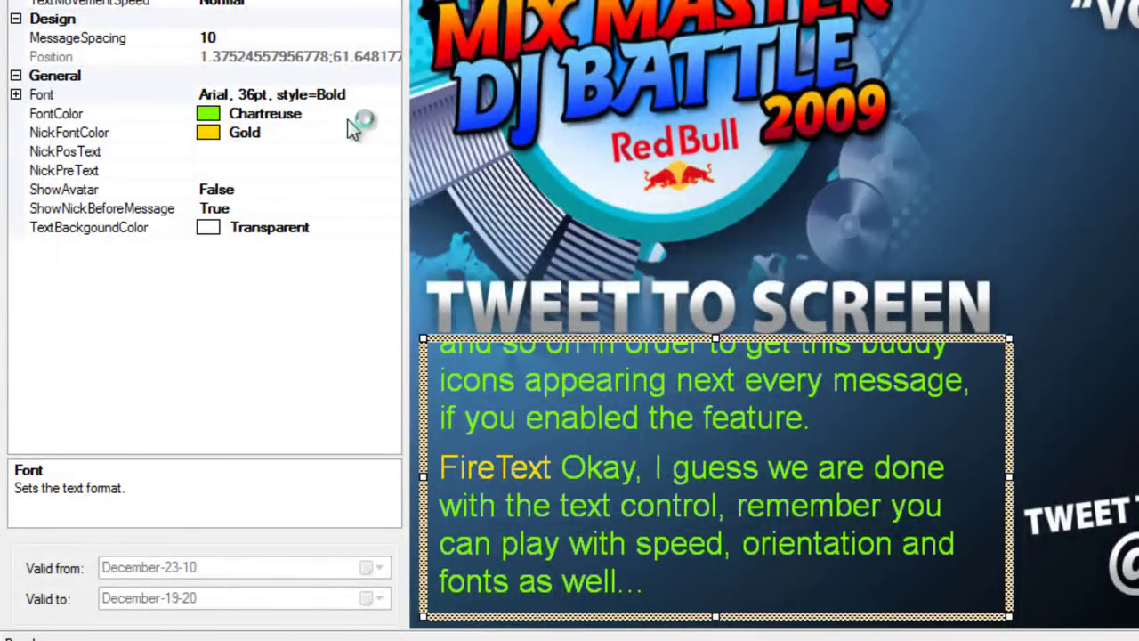
Set the display text control's nickname font colour to Moccasin and check it in the scrolling messages.
{"action": "left_click", "coordinate": [376, 131]}
{"action": "left_click", "coordinate": [390, 132]}
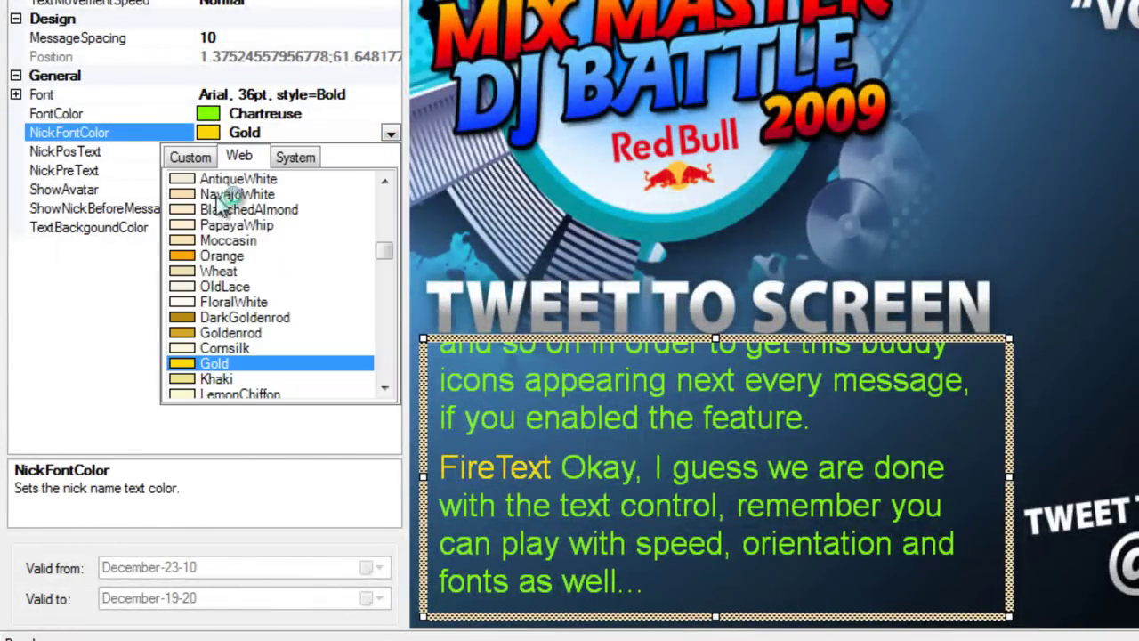
{"action": "left_click", "coordinate": [227, 240]}
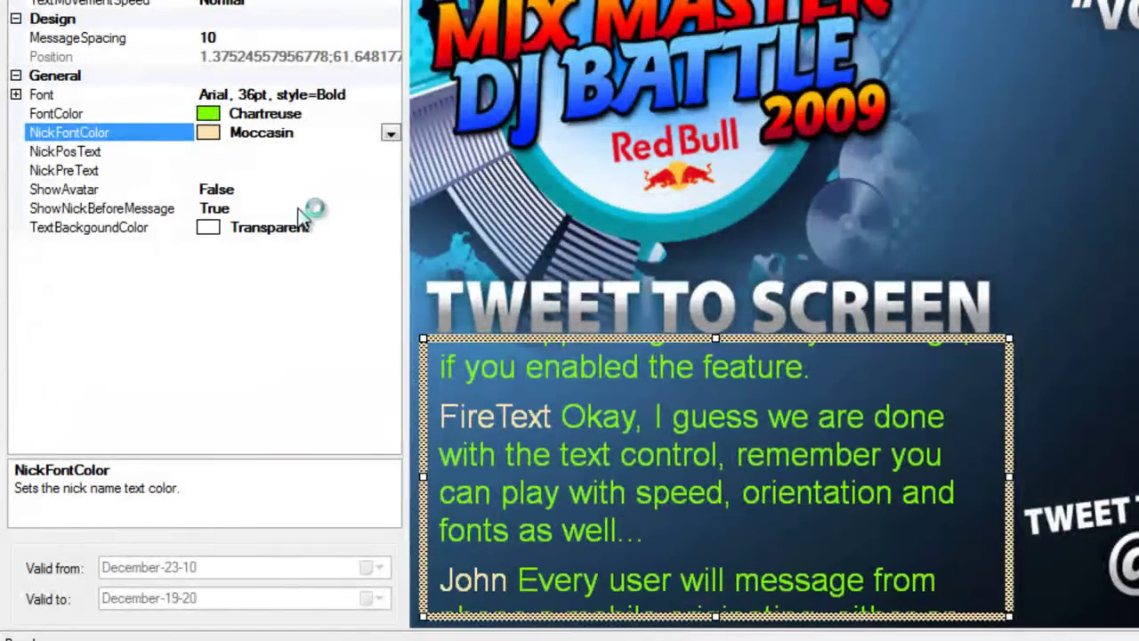
{"action": "left_click", "coordinate": [636, 292]}
{"action": "left_click", "coordinate": [685, 539]}
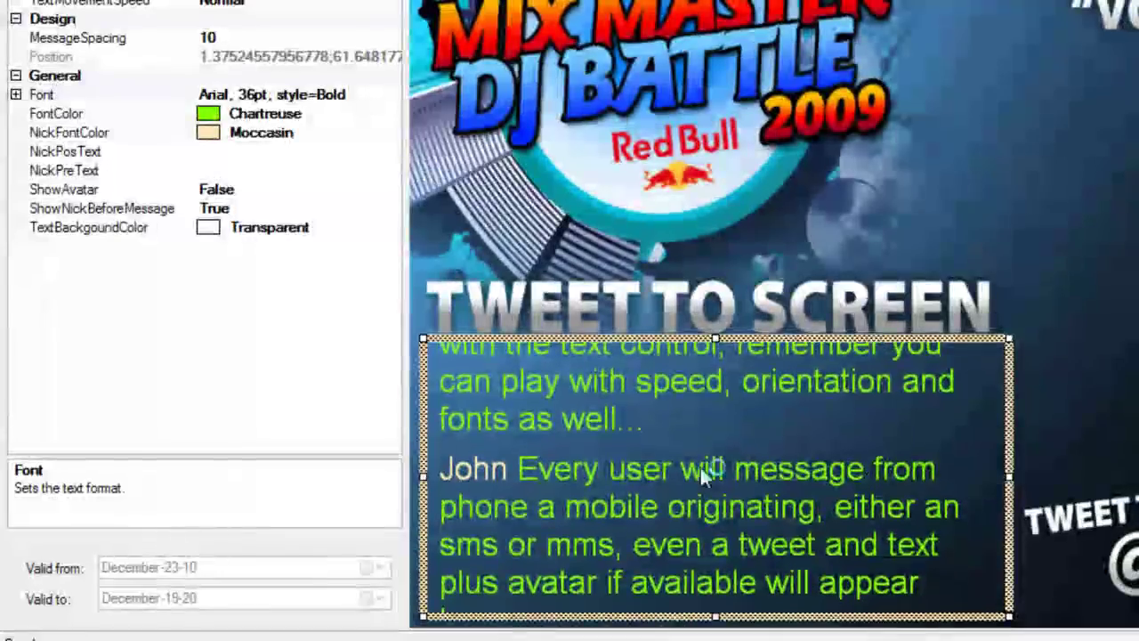
{"action": "left_click", "coordinate": [601, 215]}
{"action": "left_click", "coordinate": [596, 432]}
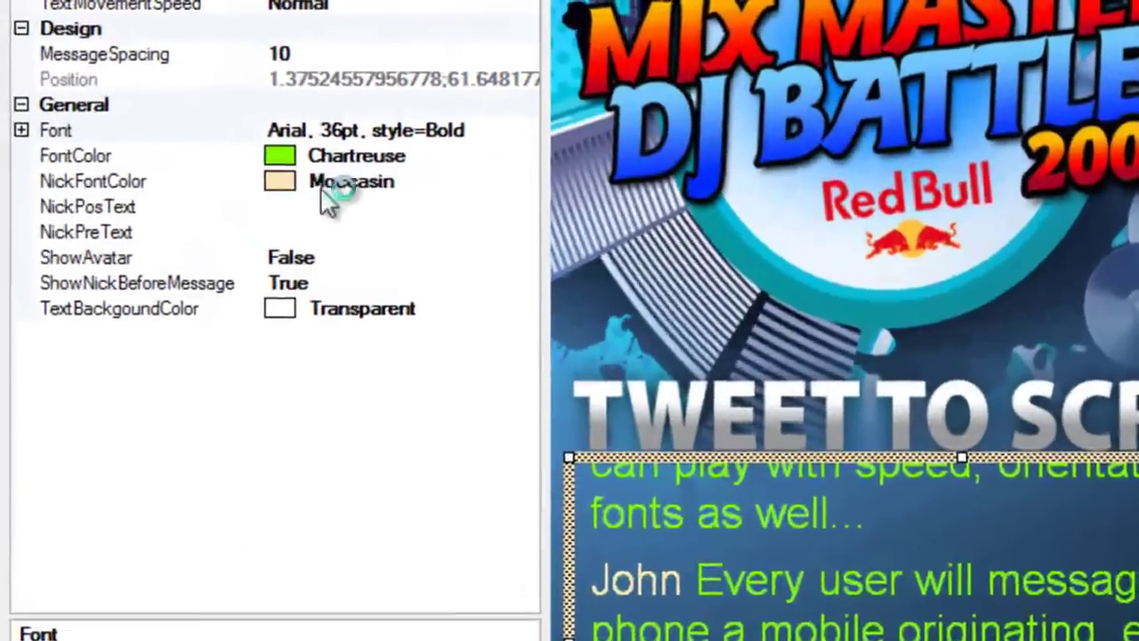
Set the display text control's text after the nickname to CocaCola.
{"action": "left_click", "coordinate": [218, 178]}
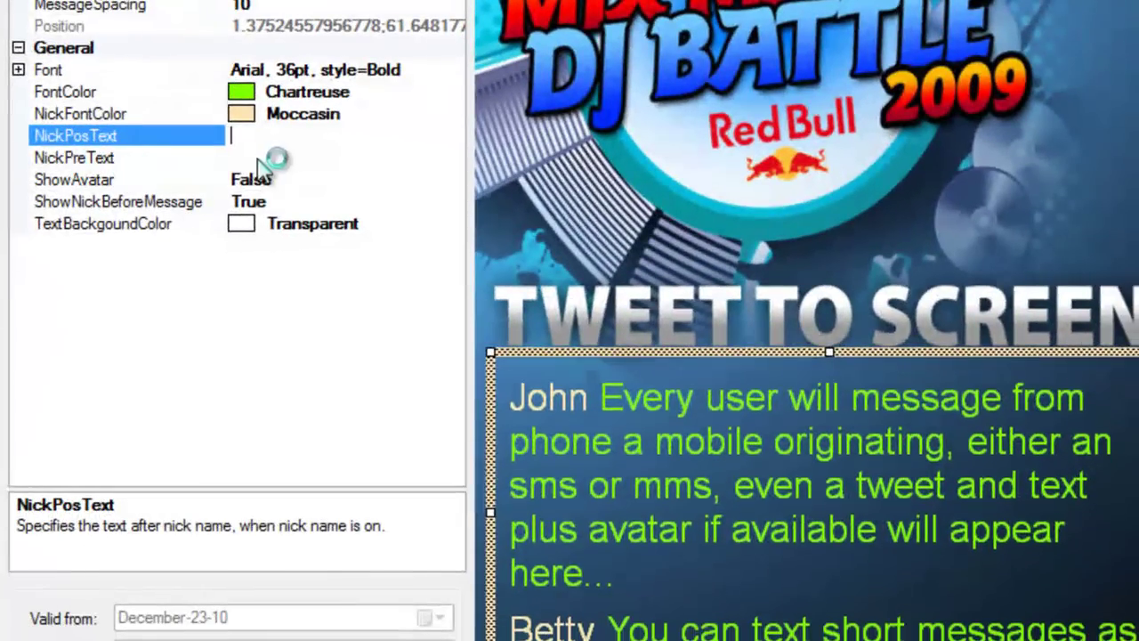
{"action": "left_click", "coordinate": [260, 158]}
{"action": "left_click", "coordinate": [263, 137]}
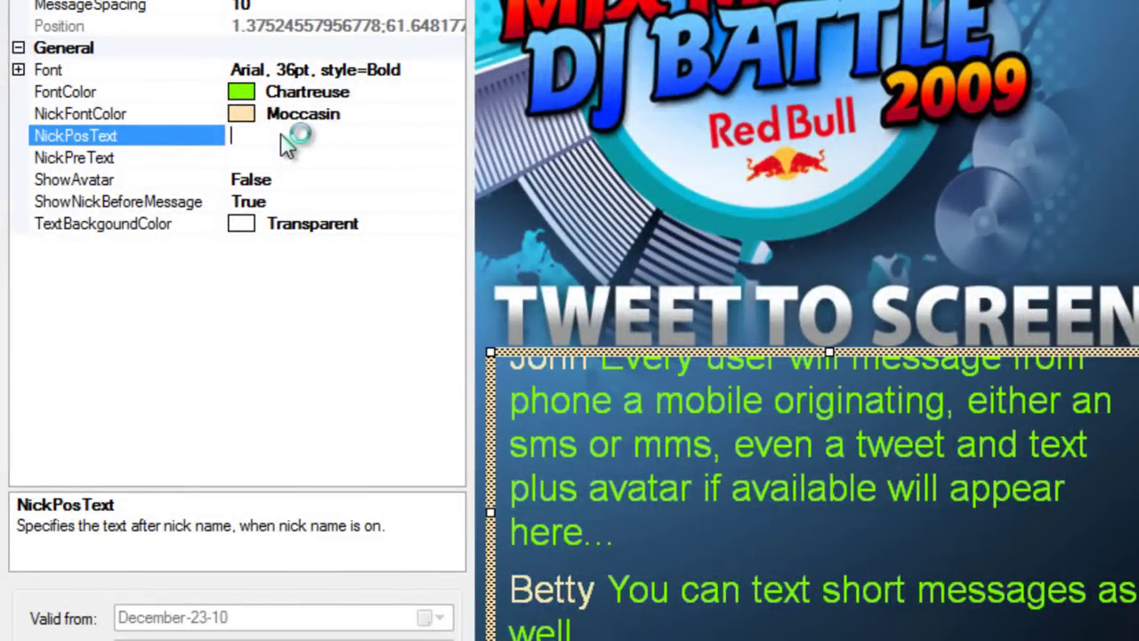
{"action": "type", "text": "CocaCola"}
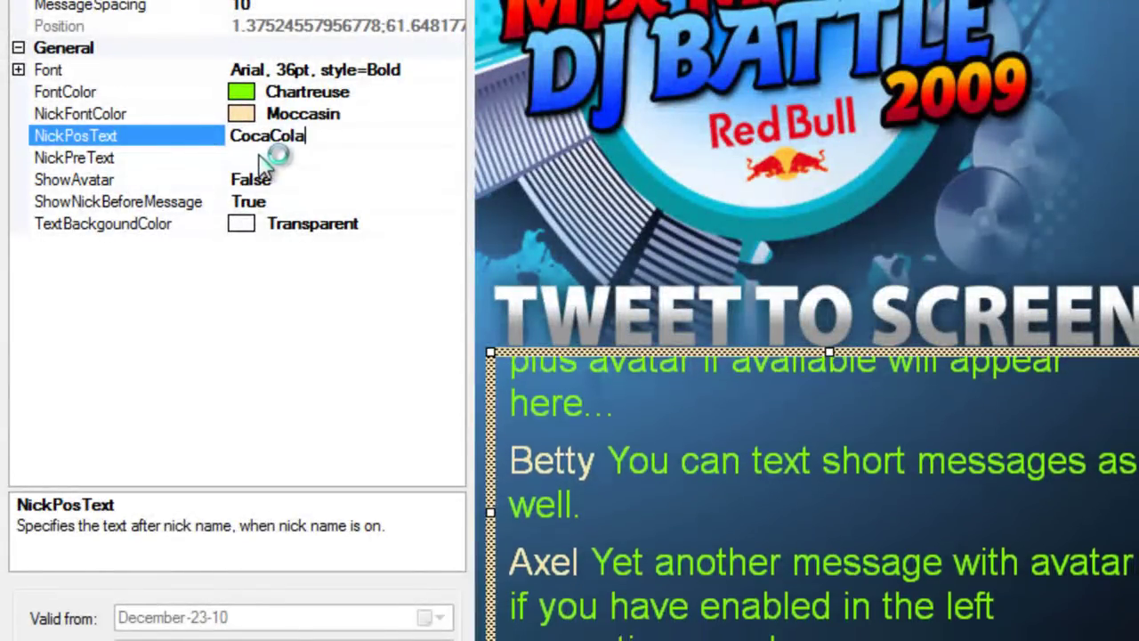
{"action": "left_click", "coordinate": [264, 160]}
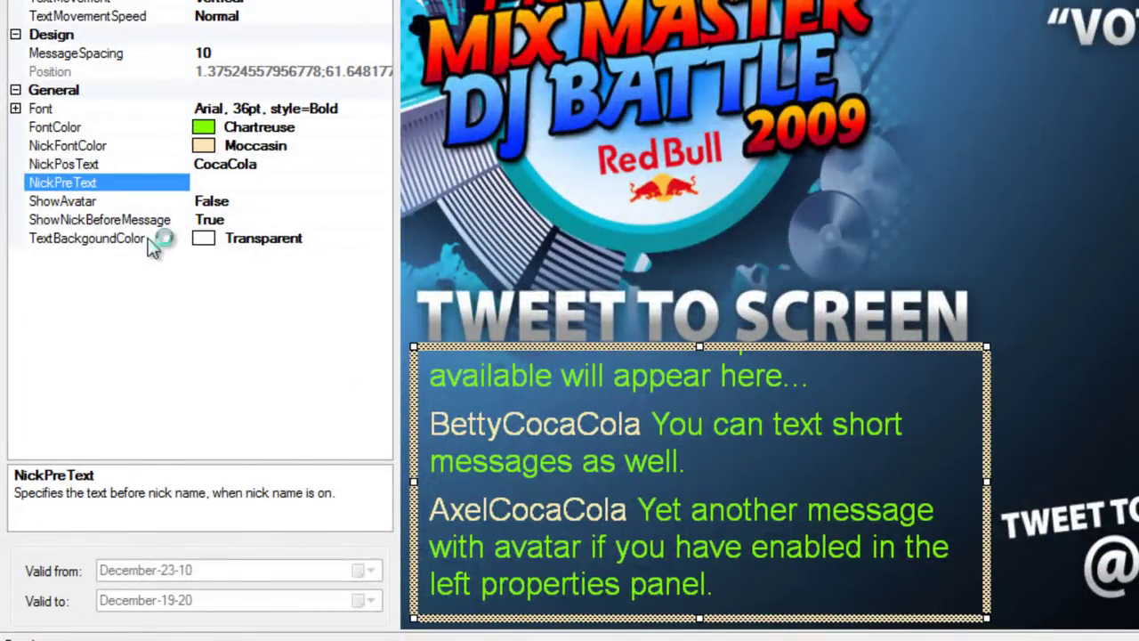
Clear the CocaCola text that follows the nickname.
{"action": "left_click", "coordinate": [236, 200]}
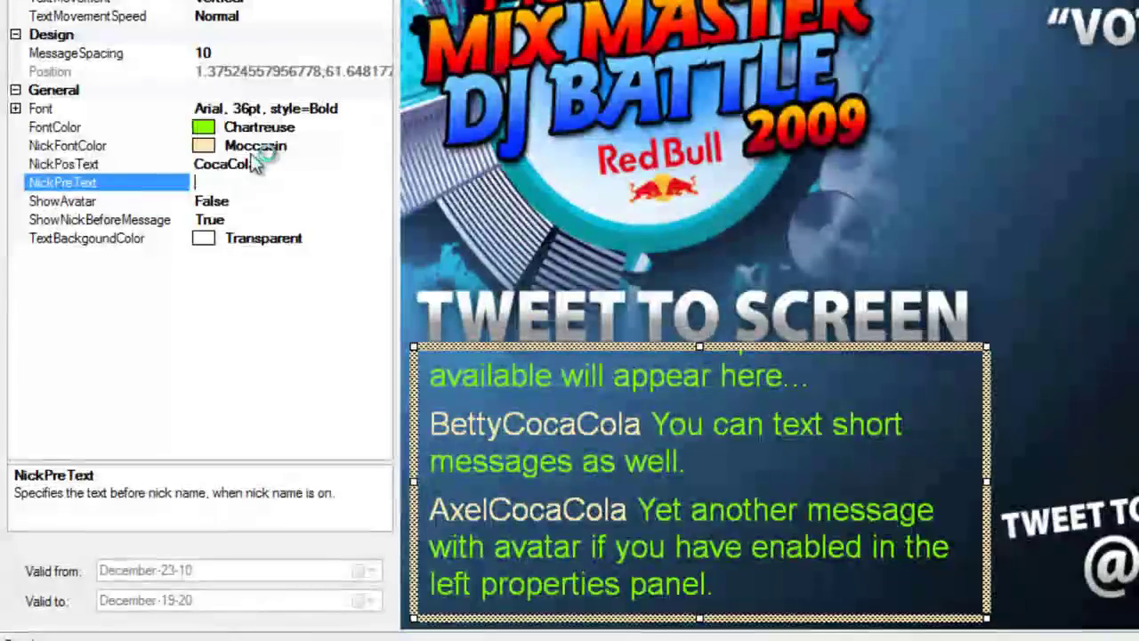
{"action": "left_click", "coordinate": [255, 167]}
{"action": "double_click", "coordinate": [255, 168]}
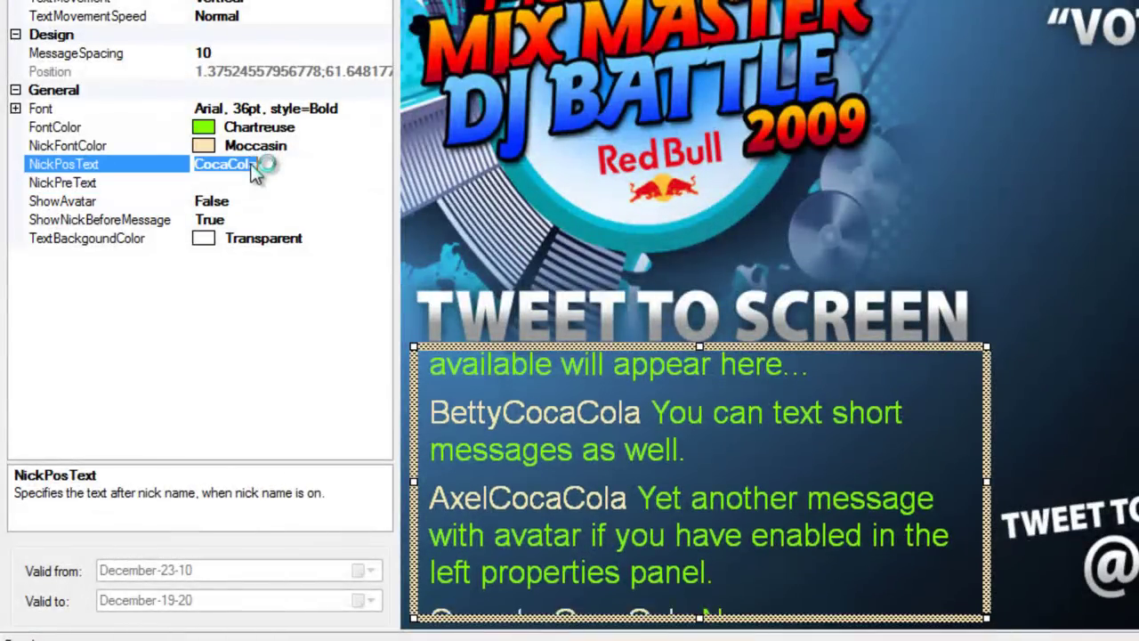
{"action": "key", "text": "BackSpace"}
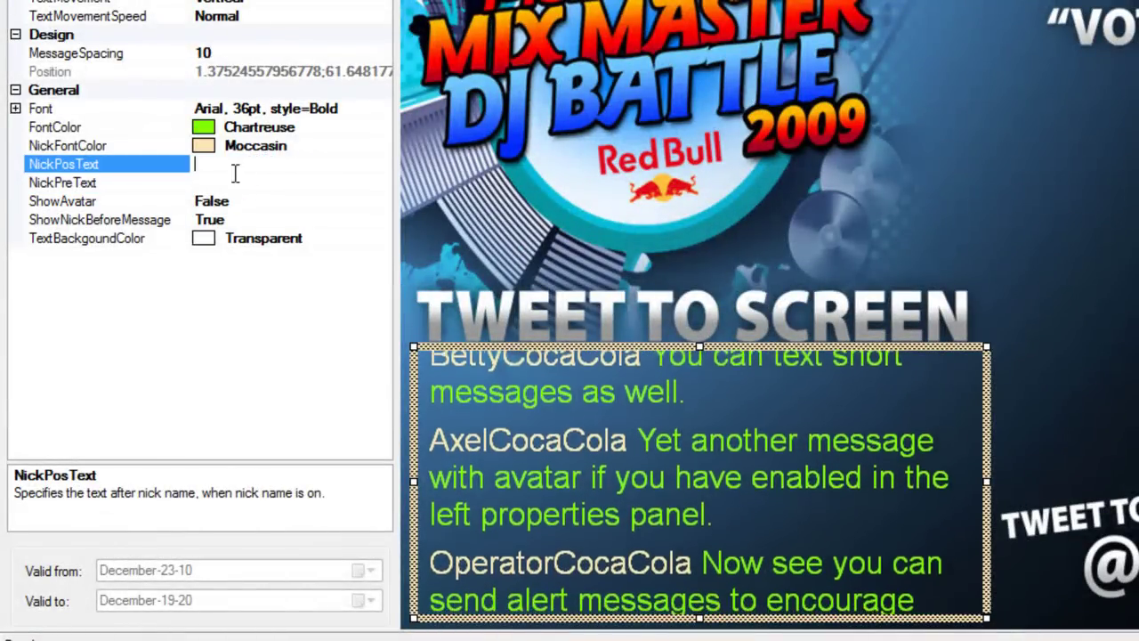
Set the display text control's text before the nickname to Ford, followed by a space.
{"action": "left_click", "coordinate": [233, 182]}
{"action": "type", "text": "For"}
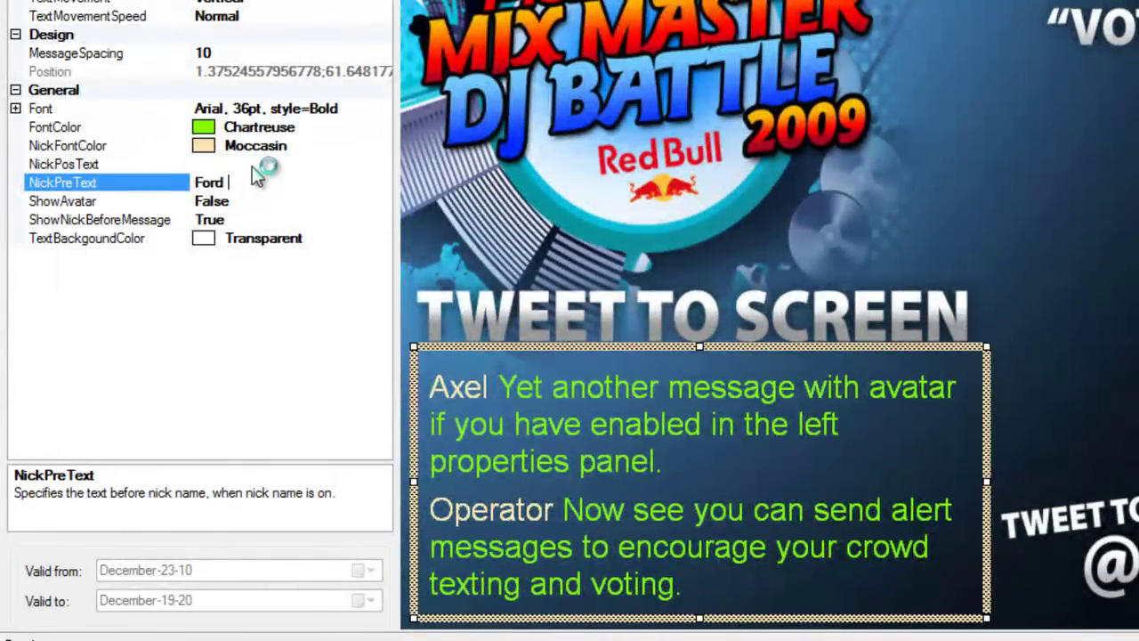
{"action": "type", "text": "d"}
{"action": "left_click", "coordinate": [252, 168]}
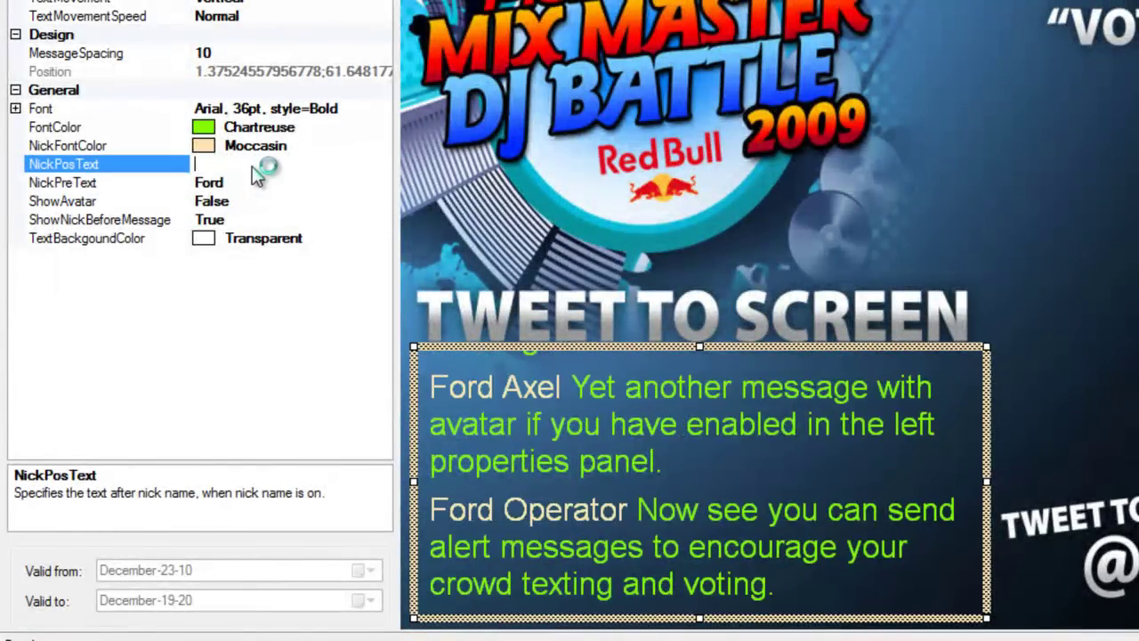
{"action": "left_click", "coordinate": [599, 486]}
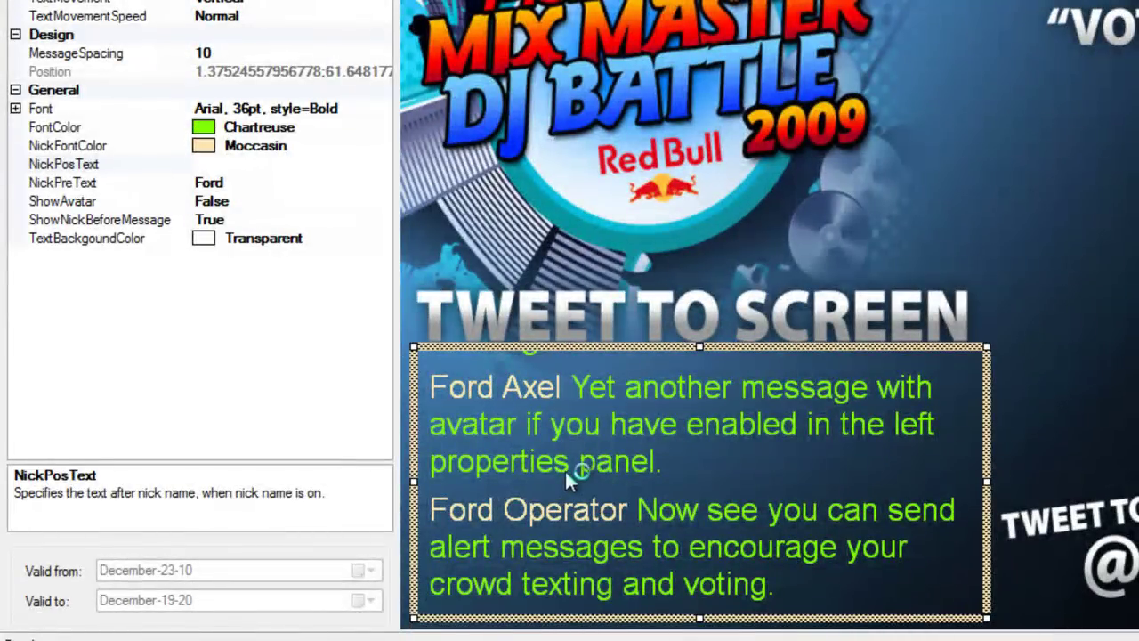
Clear the Ford text that precedes the nickname.
{"action": "left_click", "coordinate": [231, 183]}
{"action": "double_click", "coordinate": [233, 185]}
{"action": "key", "text": "BackSpace"}
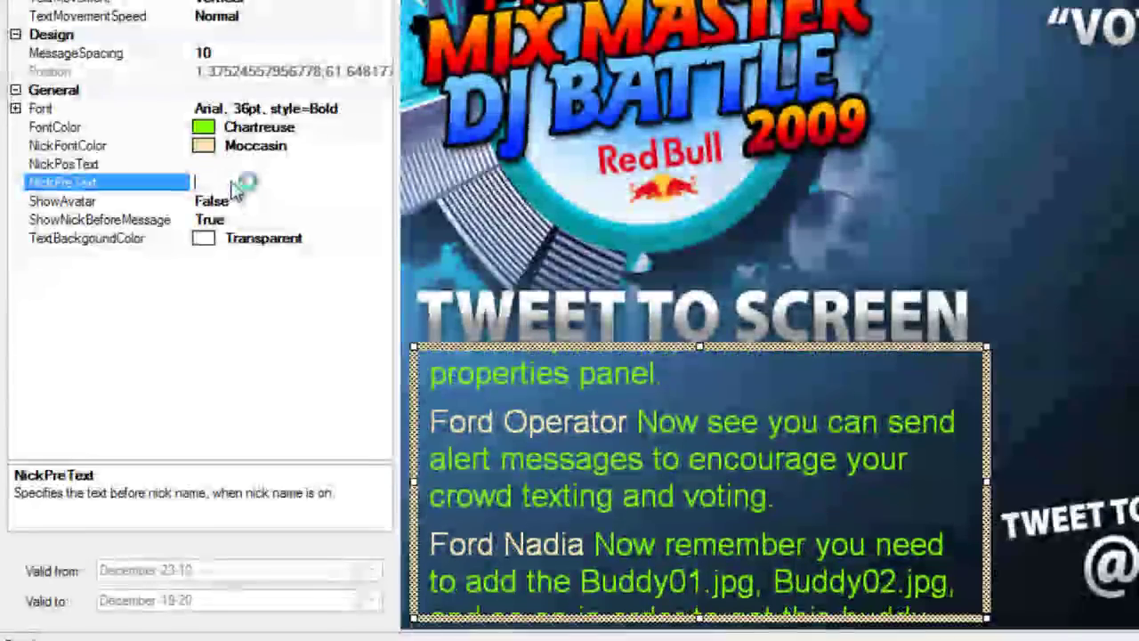
Enable avatars for the display text control by setting ShowAvatar to True, and check the previewed messages.
{"action": "left_click", "coordinate": [246, 200]}
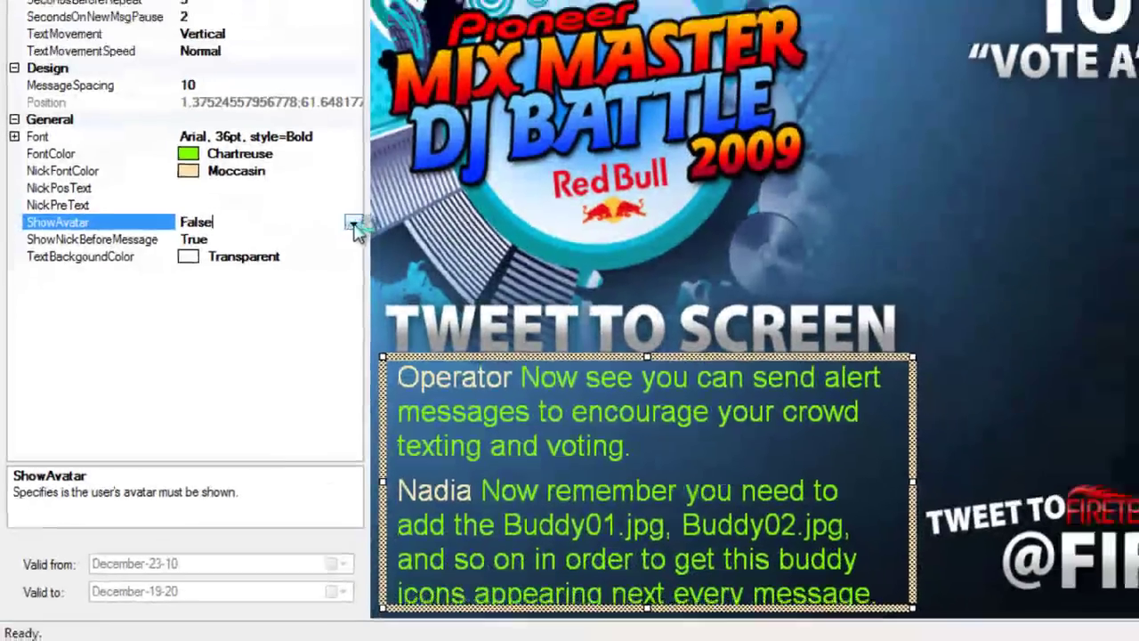
{"action": "left_click", "coordinate": [354, 225]}
{"action": "left_click", "coordinate": [260, 240]}
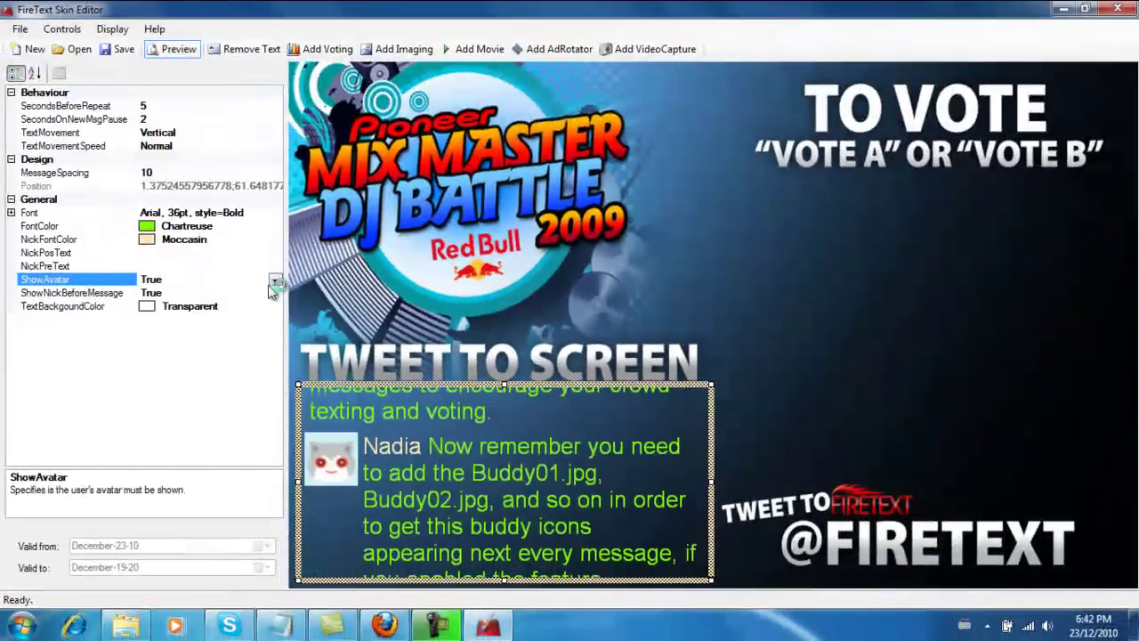
{"action": "left_click", "coordinate": [422, 418]}
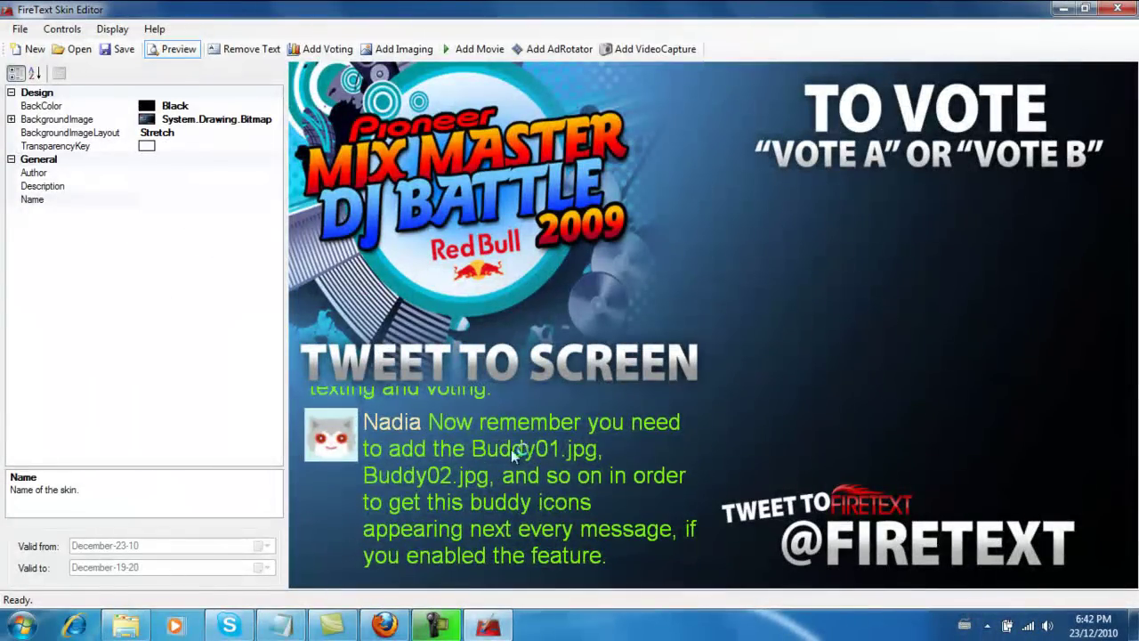
{"action": "left_click", "coordinate": [501, 457]}
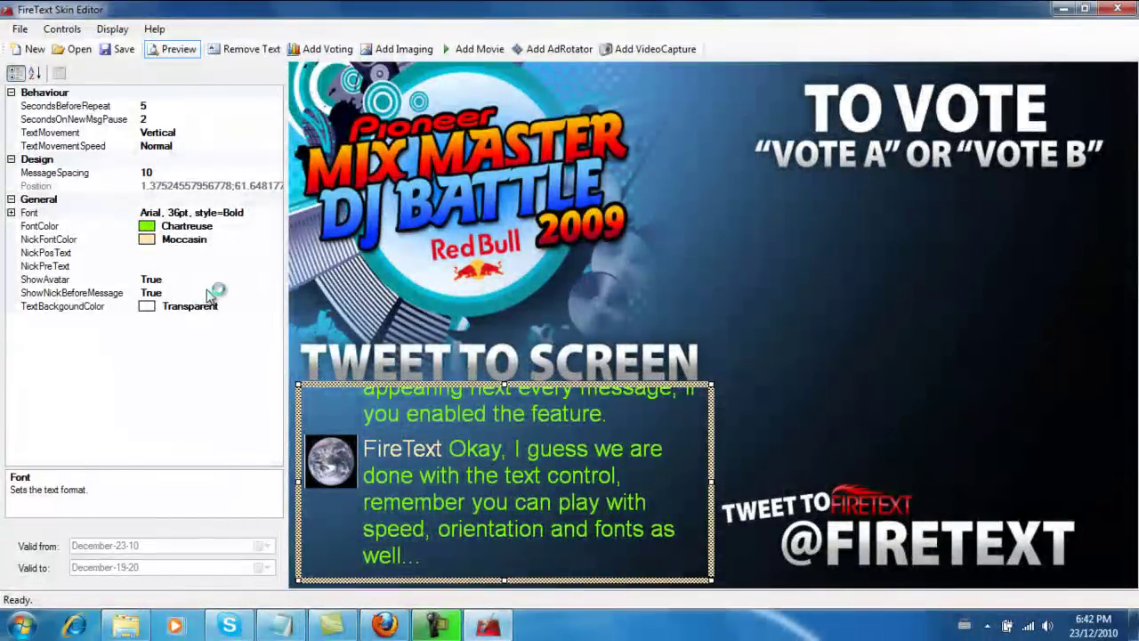
Review the nickname display and text background colour settings, and view the messages with the text control deselected.
{"action": "left_click", "coordinate": [207, 293]}
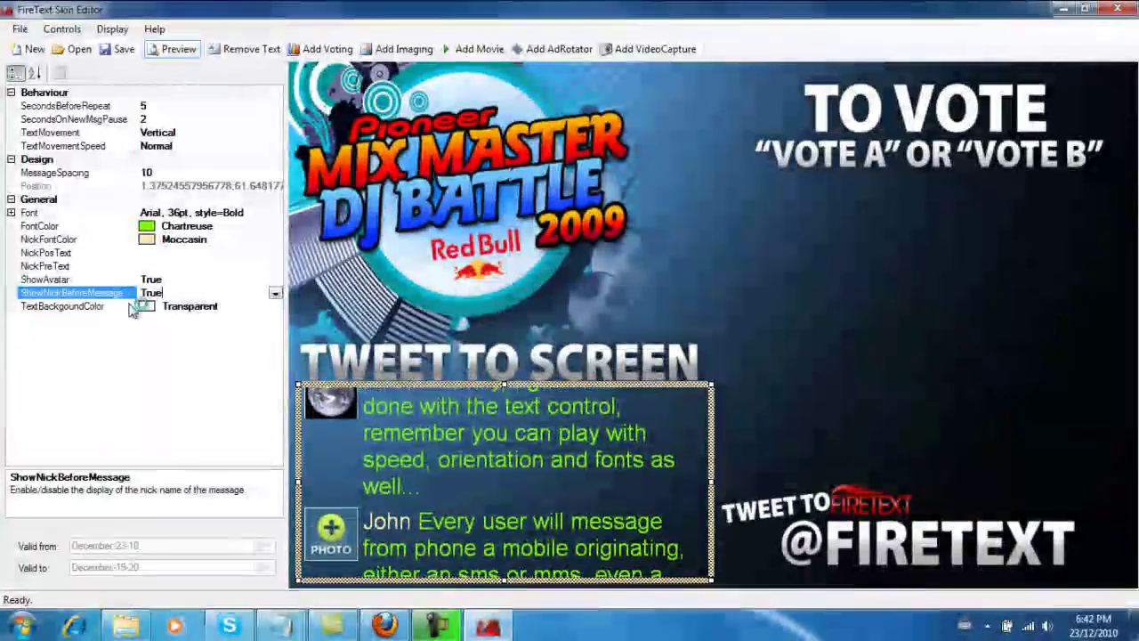
{"action": "left_click", "coordinate": [238, 306]}
{"action": "left_click", "coordinate": [365, 257]}
{"action": "key", "text": "Escape"}
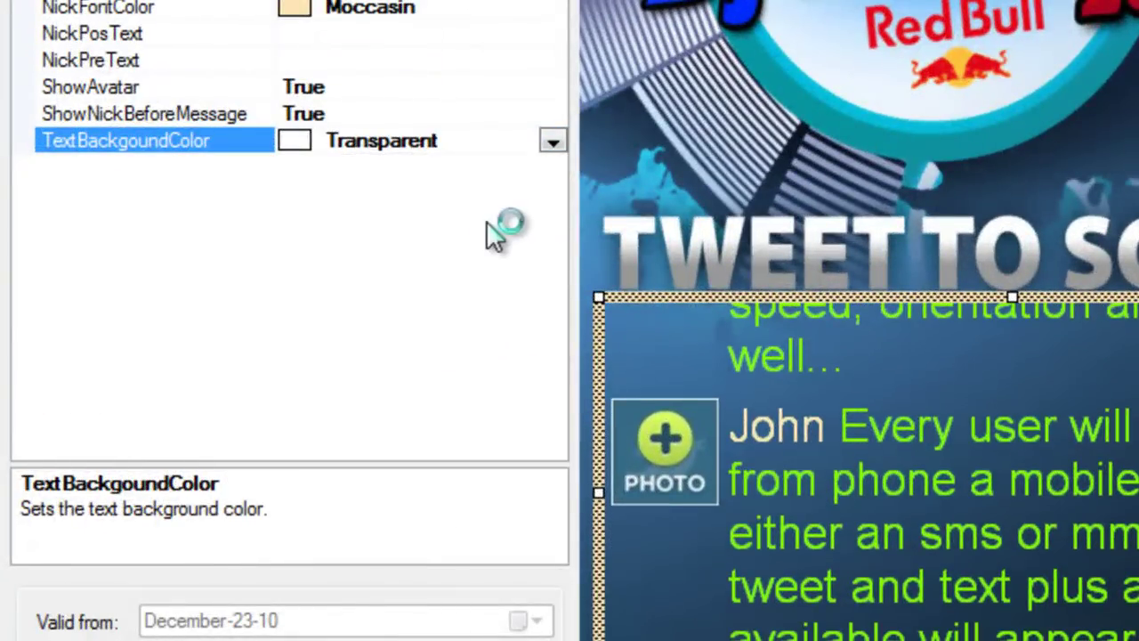
{"action": "left_click", "coordinate": [814, 195]}
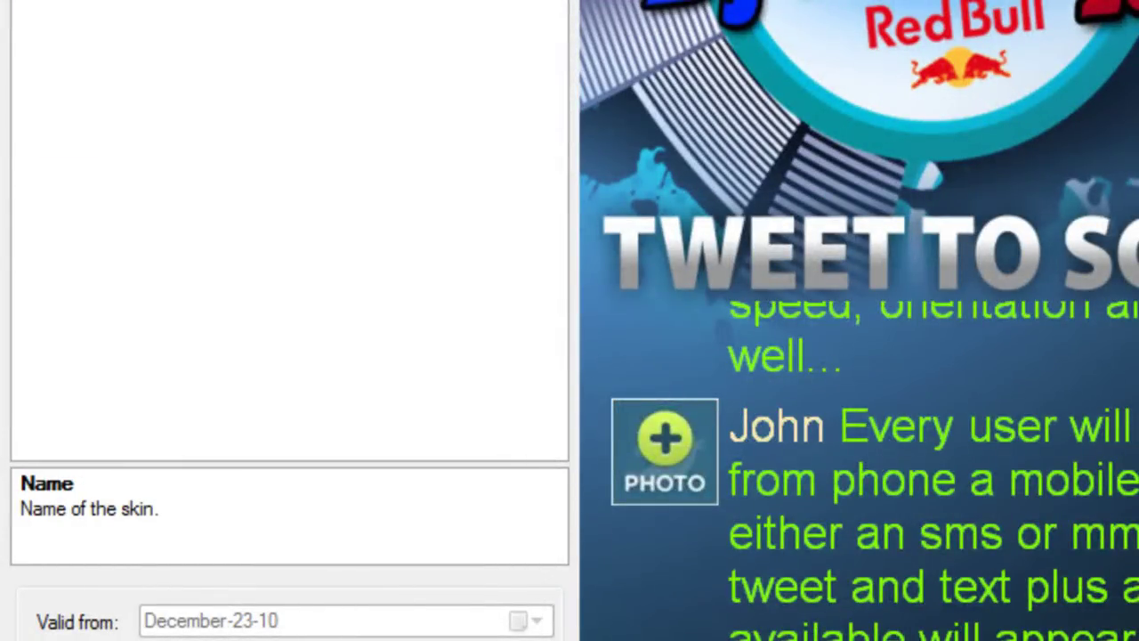
{"action": "left_click", "coordinate": [1118, 560]}
{"action": "left_click", "coordinate": [1056, 237]}
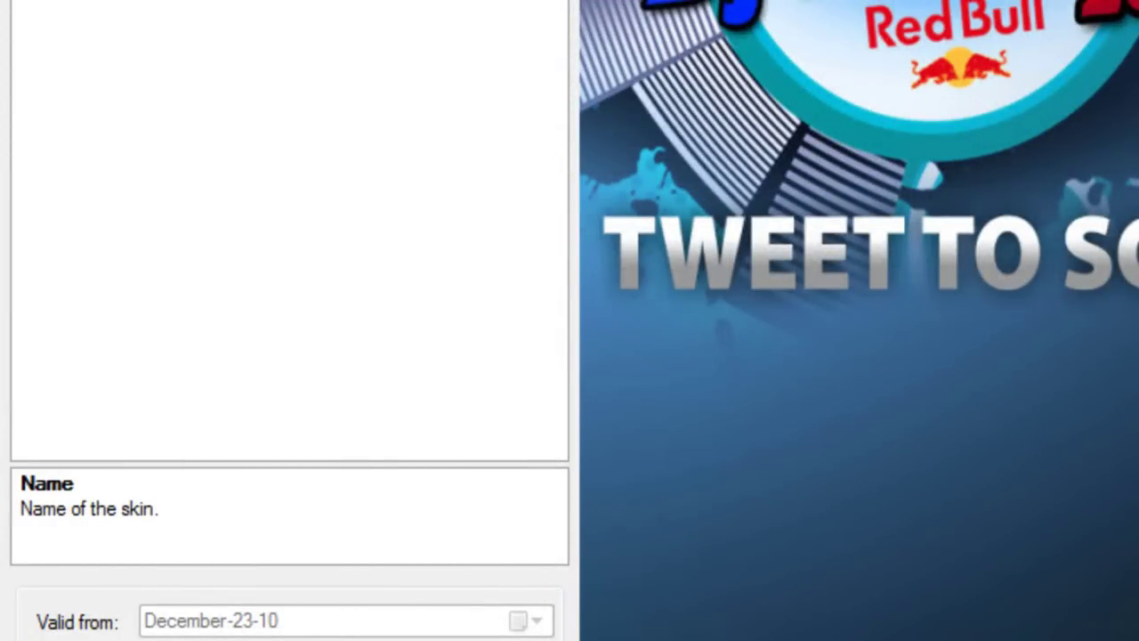
{"action": "left_click", "coordinate": [1037, 400]}
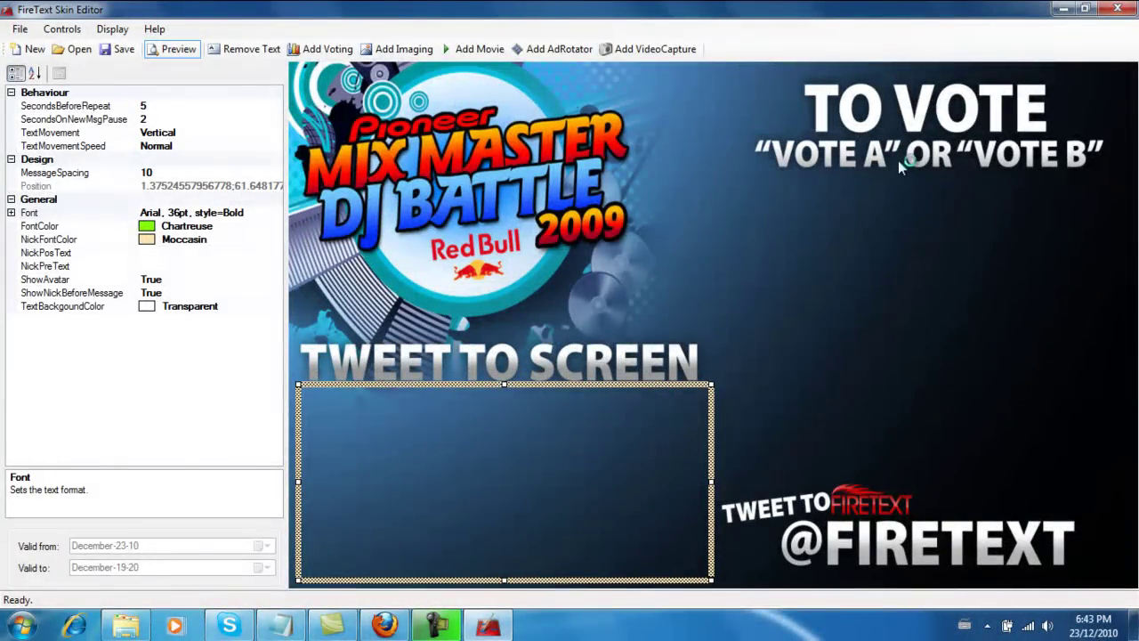
Add a voting control, move and enlarge it to fill the area under the TO VOTE heading, and turn off the preview.
{"action": "left_click", "coordinate": [321, 47]}
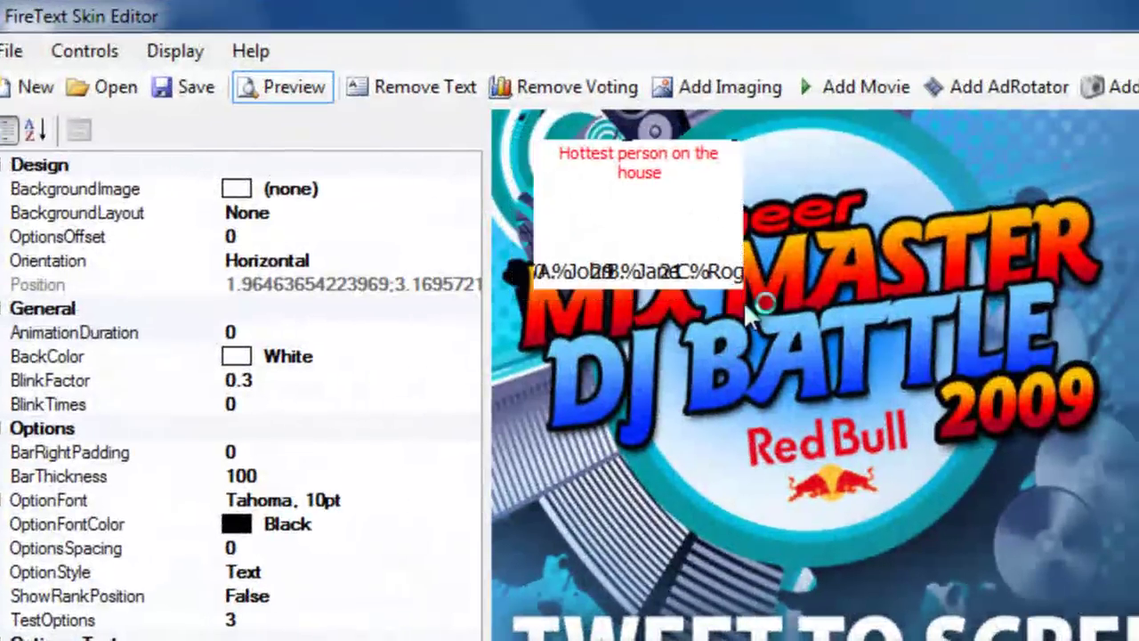
{"action": "left_click_drag", "start_coordinate": [735, 308], "coordinate": [1138, 477]}
{"action": "left_click_drag", "start_coordinate": [626, 432], "coordinate": [1087, 640]}
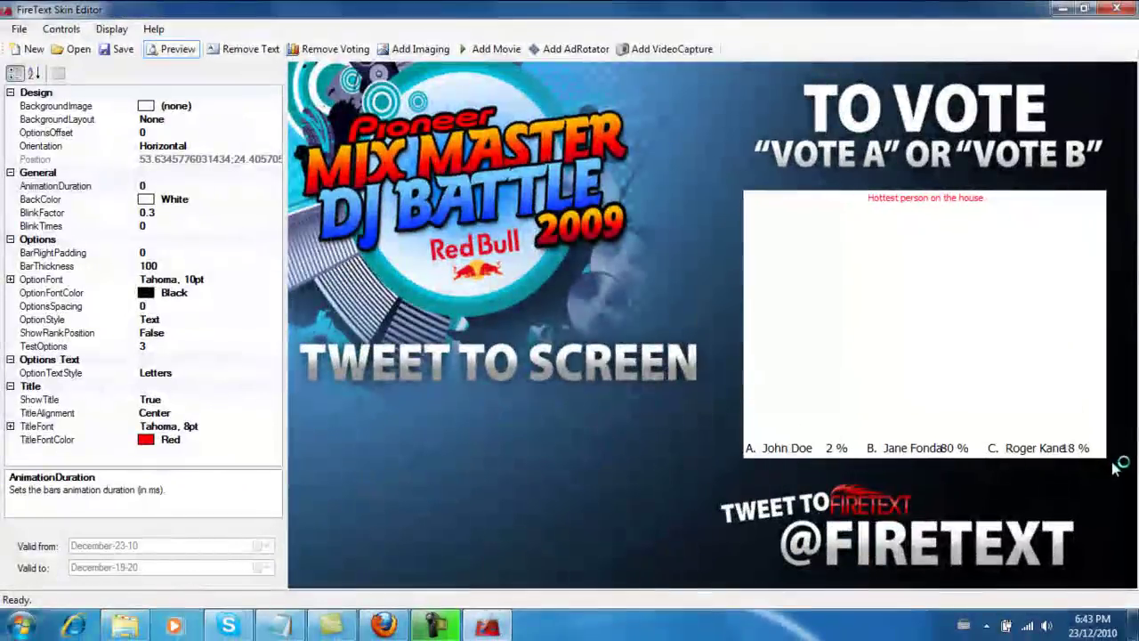
{"action": "left_click_drag", "start_coordinate": [1117, 467], "coordinate": [1113, 462]}
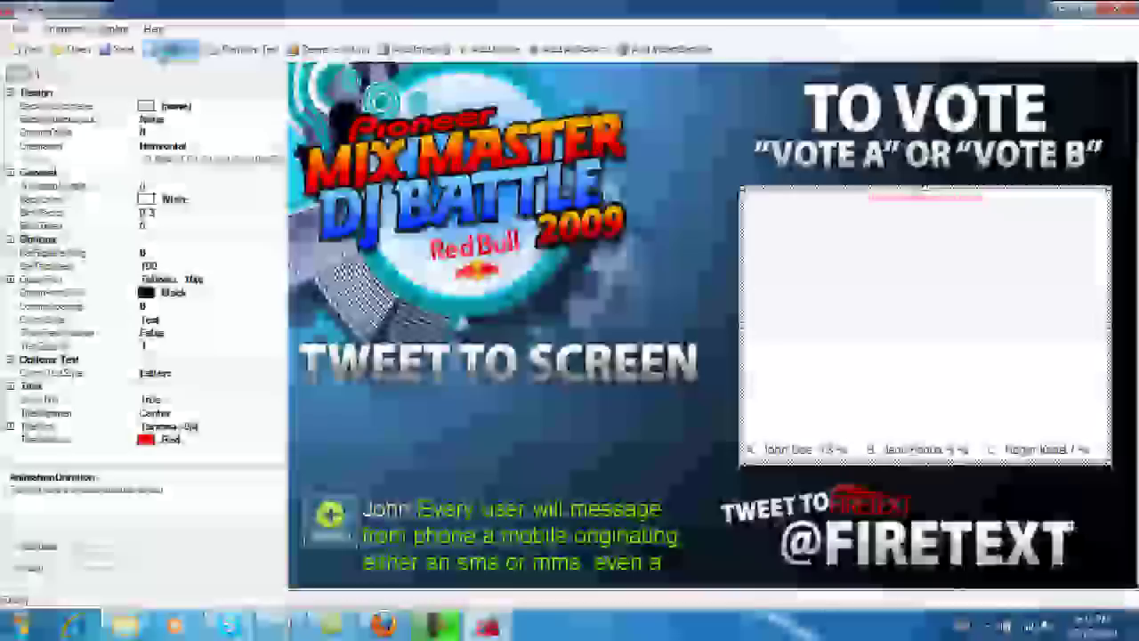
{"action": "left_click", "coordinate": [171, 49]}
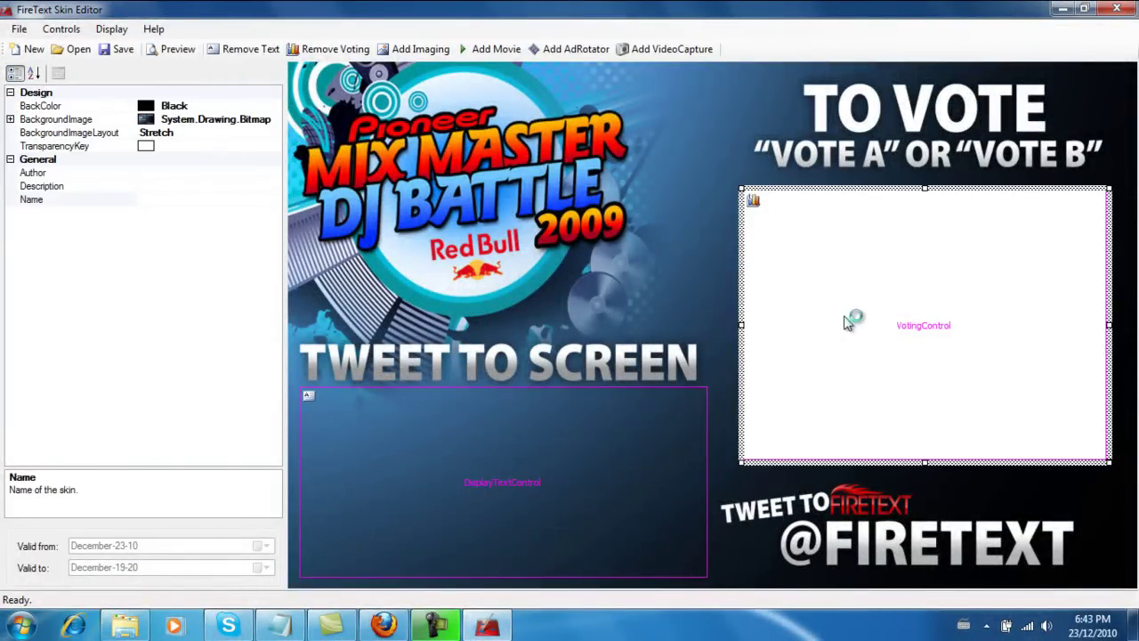
{"action": "left_click", "coordinate": [663, 258]}
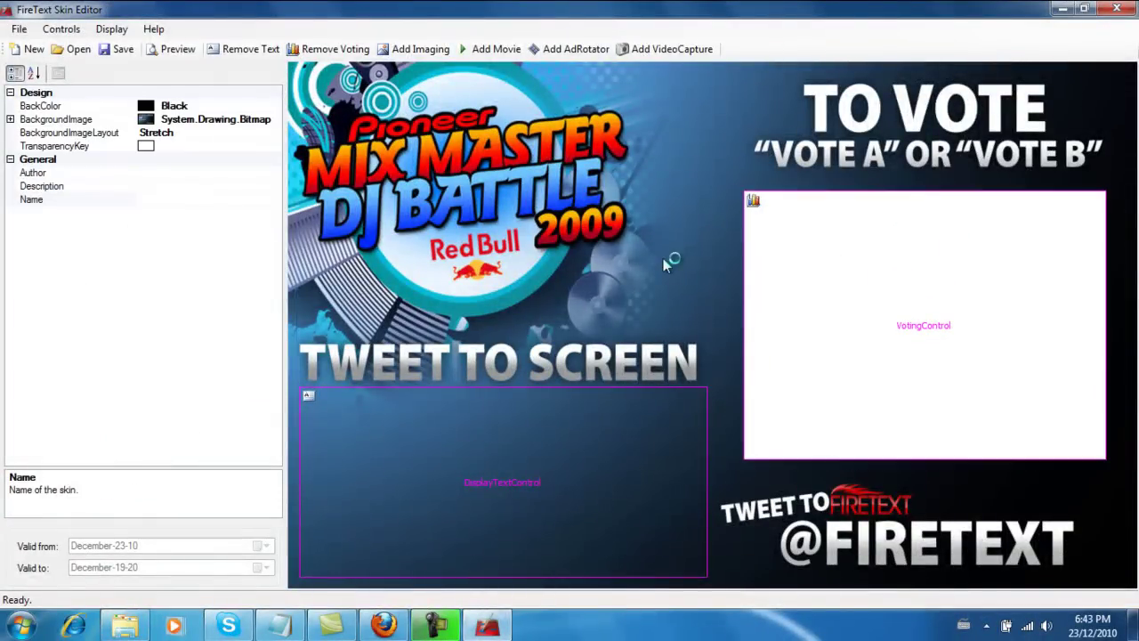
Select the voting control under the TO VOTE heading and set its orientation to Vertical.
{"action": "left_click", "coordinate": [818, 284]}
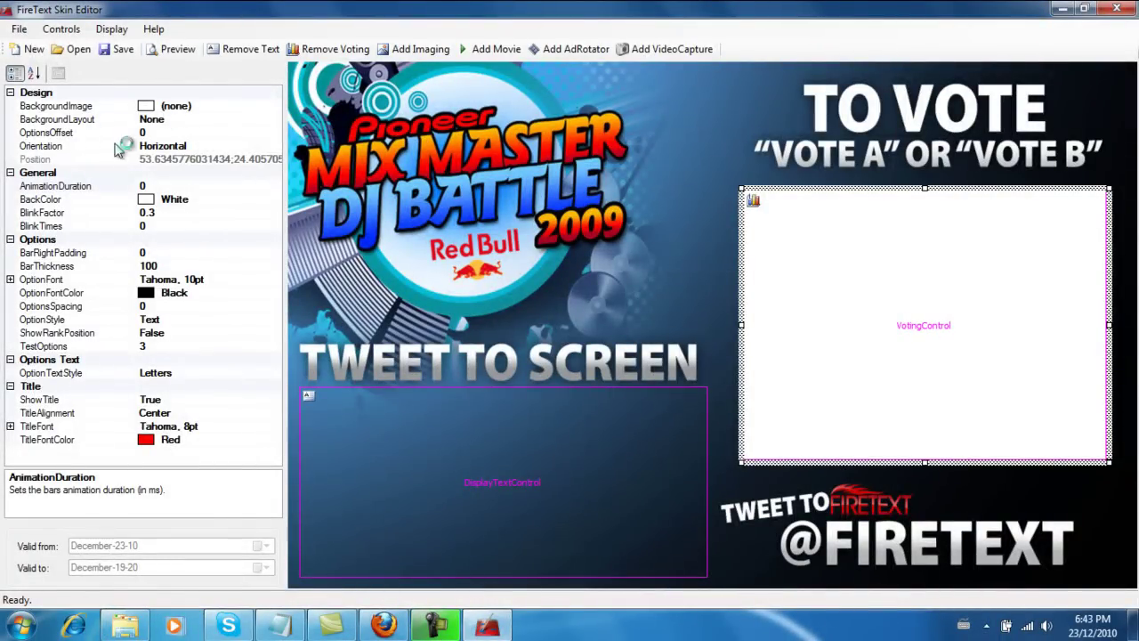
{"action": "left_click", "coordinate": [242, 147]}
{"action": "left_click", "coordinate": [275, 147]}
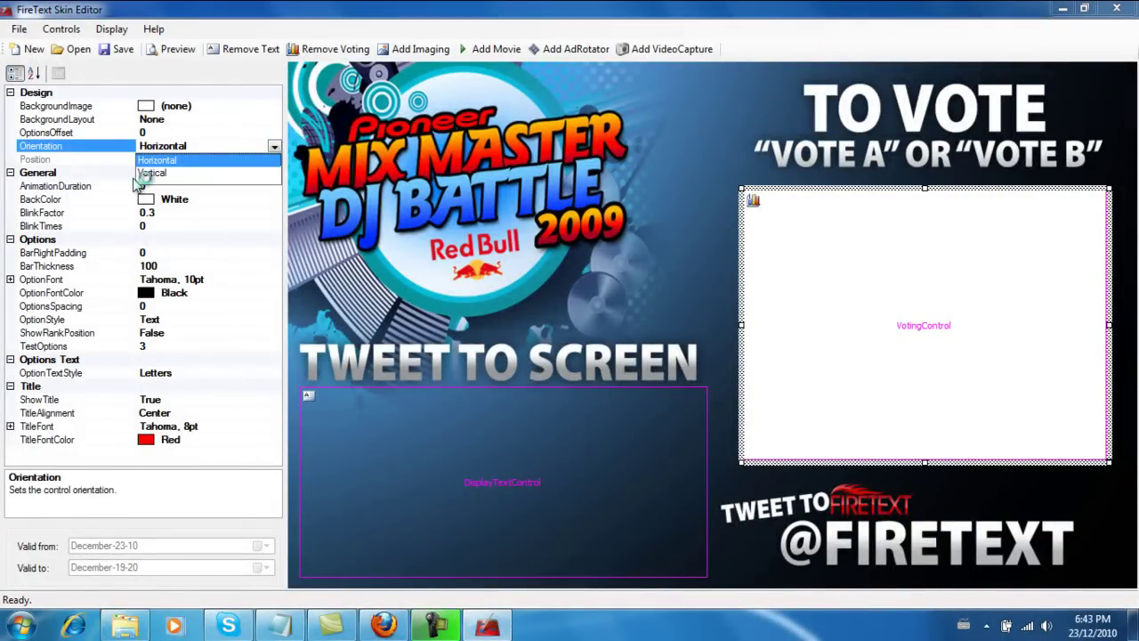
{"action": "left_click", "coordinate": [156, 171]}
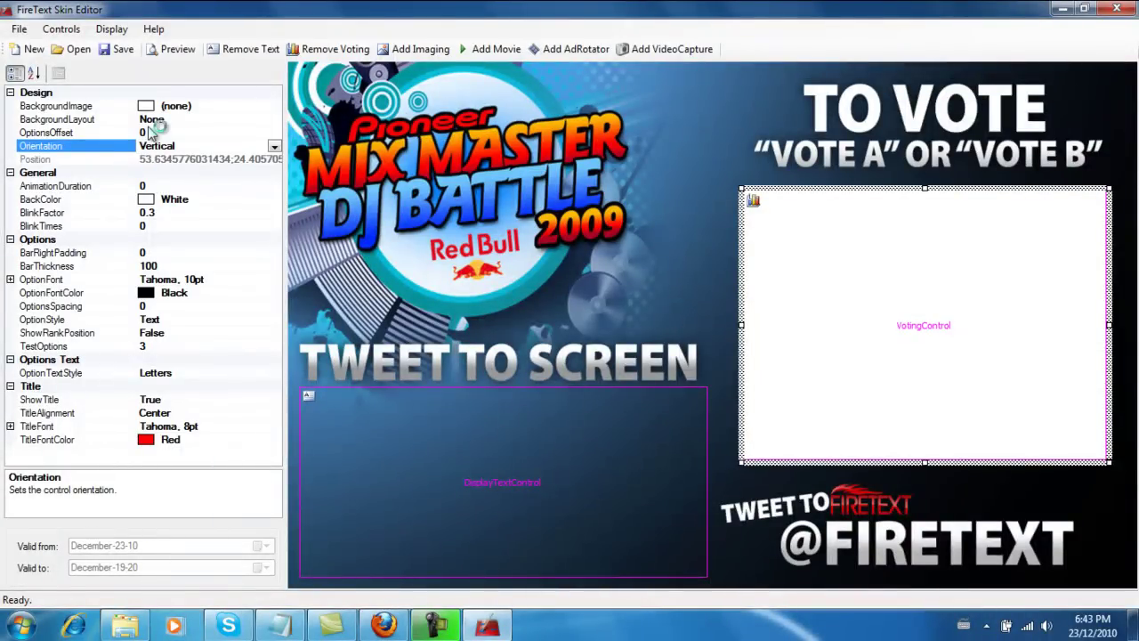
Review the voting control's background image setting and its background layout options.
{"action": "left_click", "coordinate": [183, 107]}
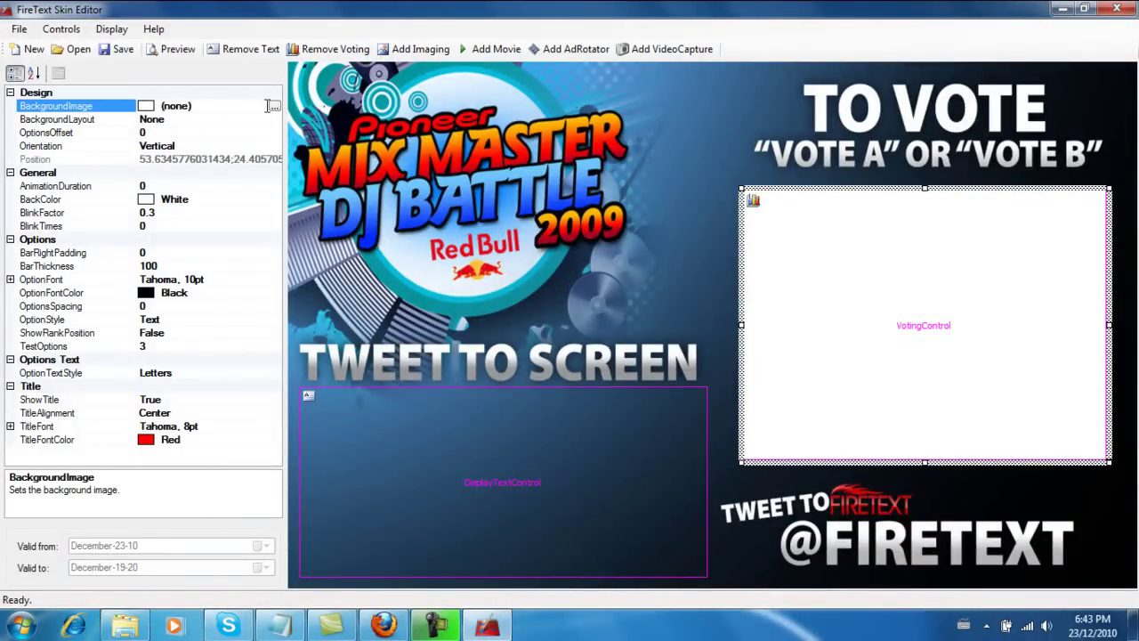
{"action": "left_click", "coordinate": [155, 121]}
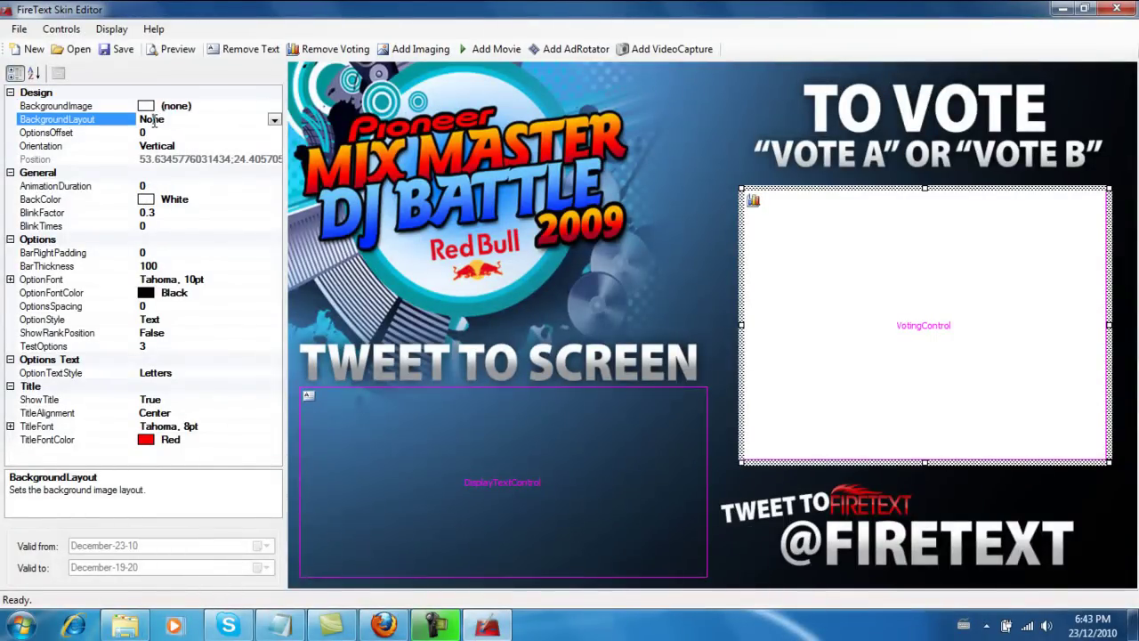
{"action": "left_click", "coordinate": [275, 119]}
{"action": "left_click", "coordinate": [192, 133]}
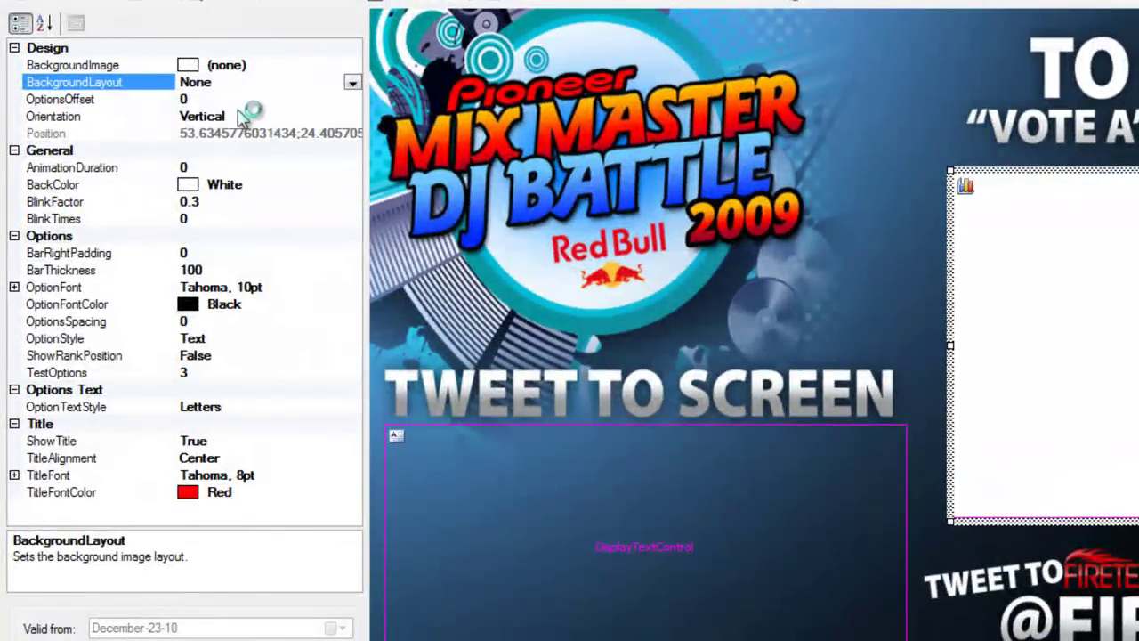
Preview the voting options in the vertical orientation, and turn the preview off.
{"action": "left_click", "coordinate": [246, 117]}
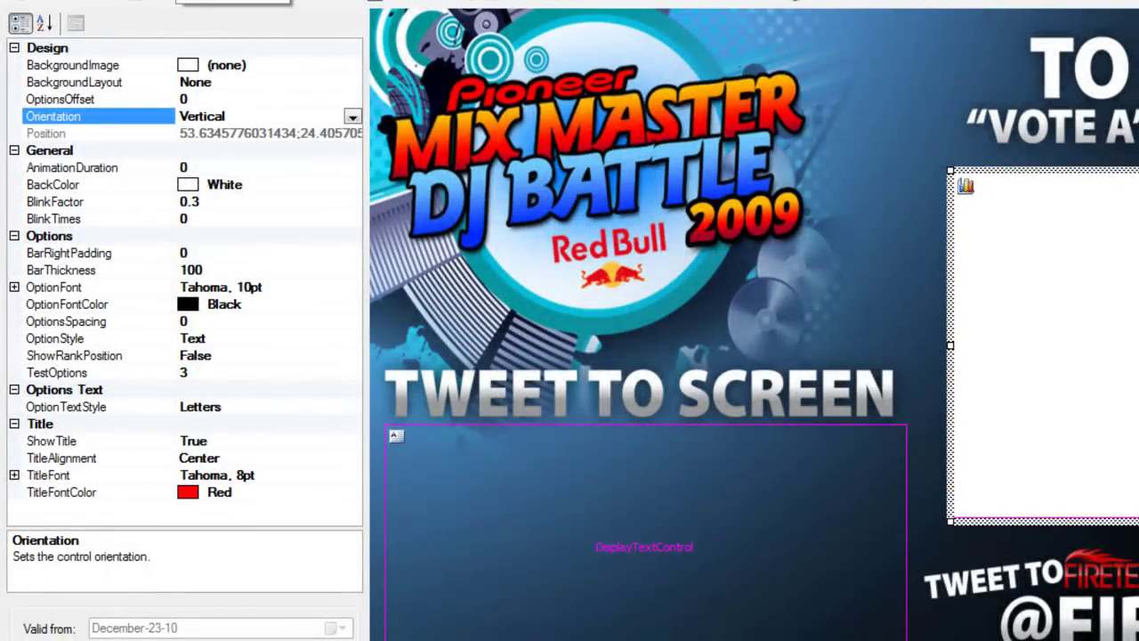
{"action": "left_click", "coordinate": [223, 7]}
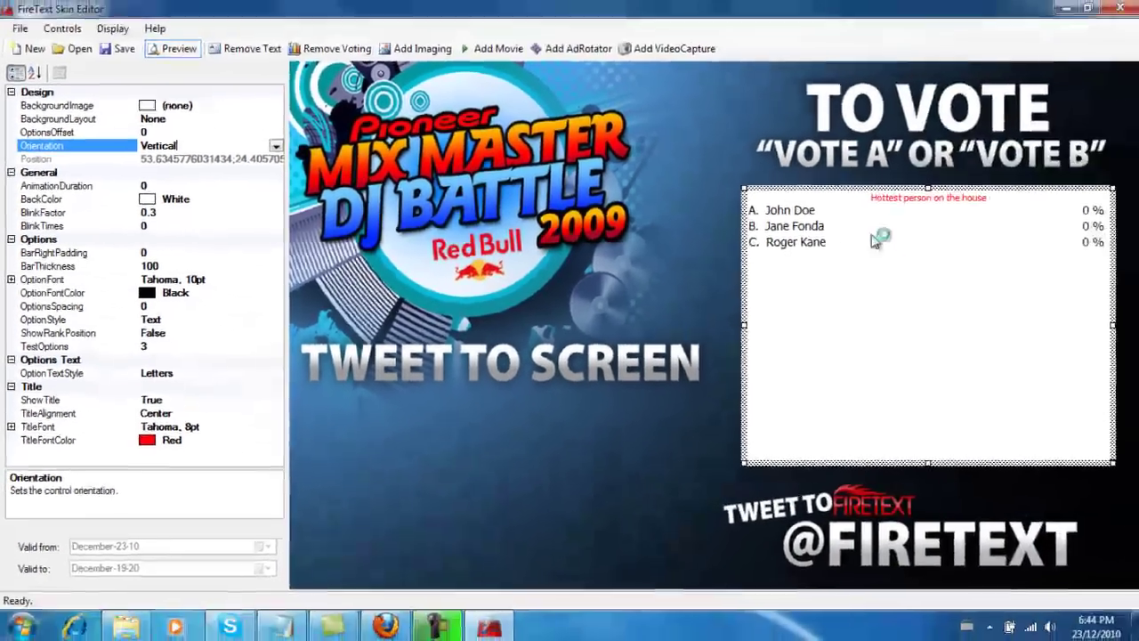
{"action": "left_click", "coordinate": [176, 50]}
Try the Horizontal orientation for the voting control, preview it, and turn the preview off.
{"action": "left_click", "coordinate": [276, 147]}
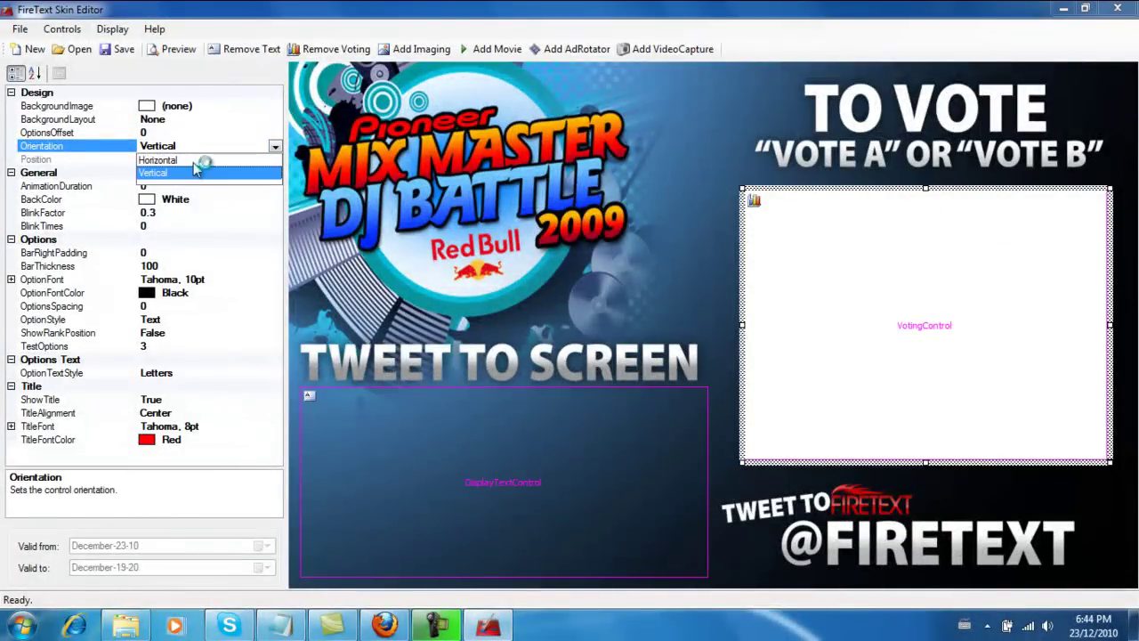
{"action": "left_click", "coordinate": [191, 160]}
{"action": "left_click", "coordinate": [176, 49]}
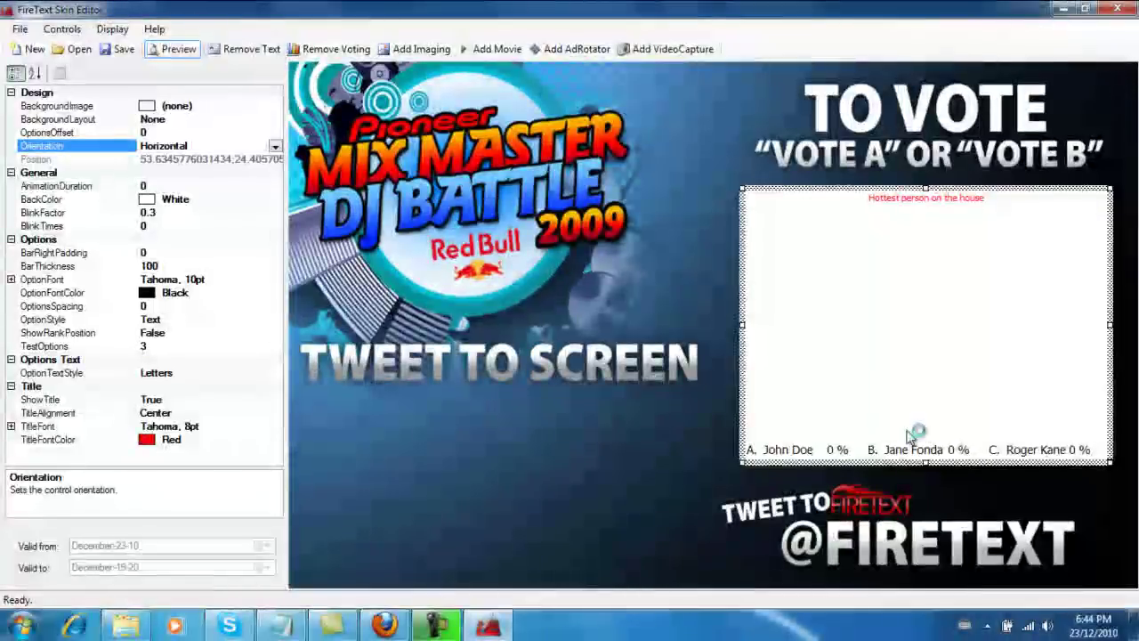
{"action": "left_click", "coordinate": [182, 49]}
Set the voting control's orientation back to Vertical, check it in the preview, and turn the preview off.
{"action": "left_click", "coordinate": [276, 148]}
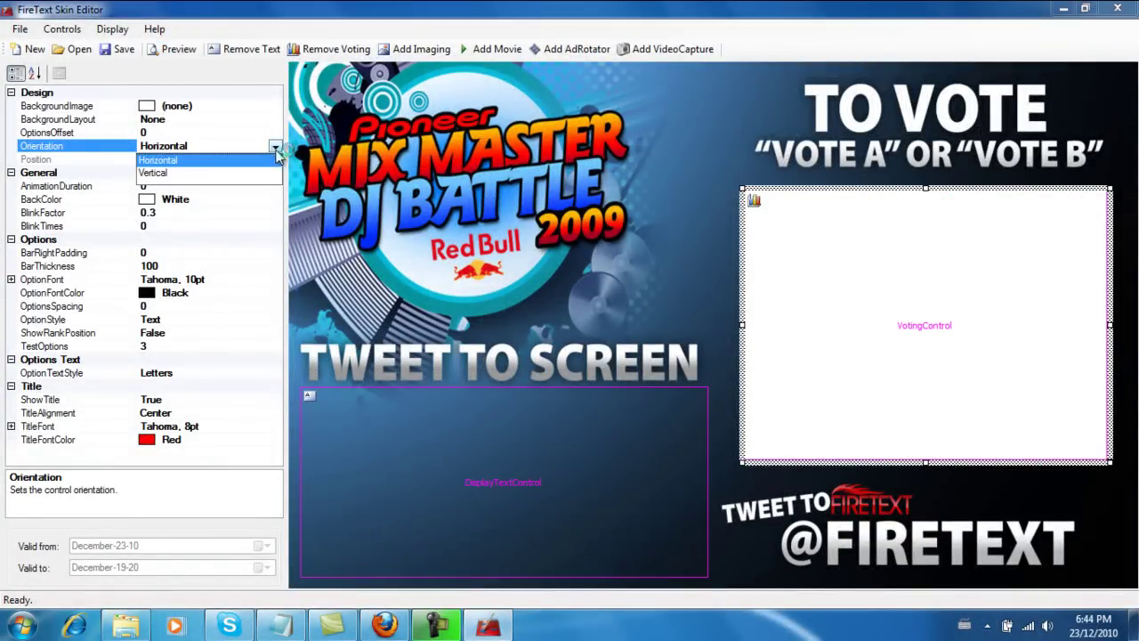
{"action": "left_click", "coordinate": [209, 172]}
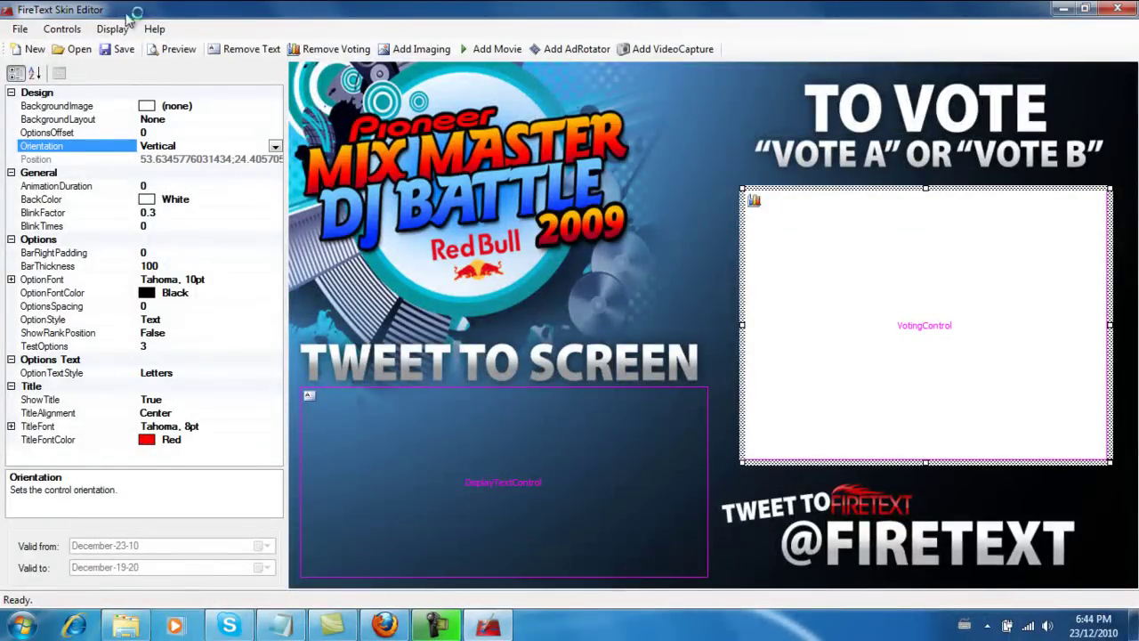
{"action": "left_click", "coordinate": [181, 49]}
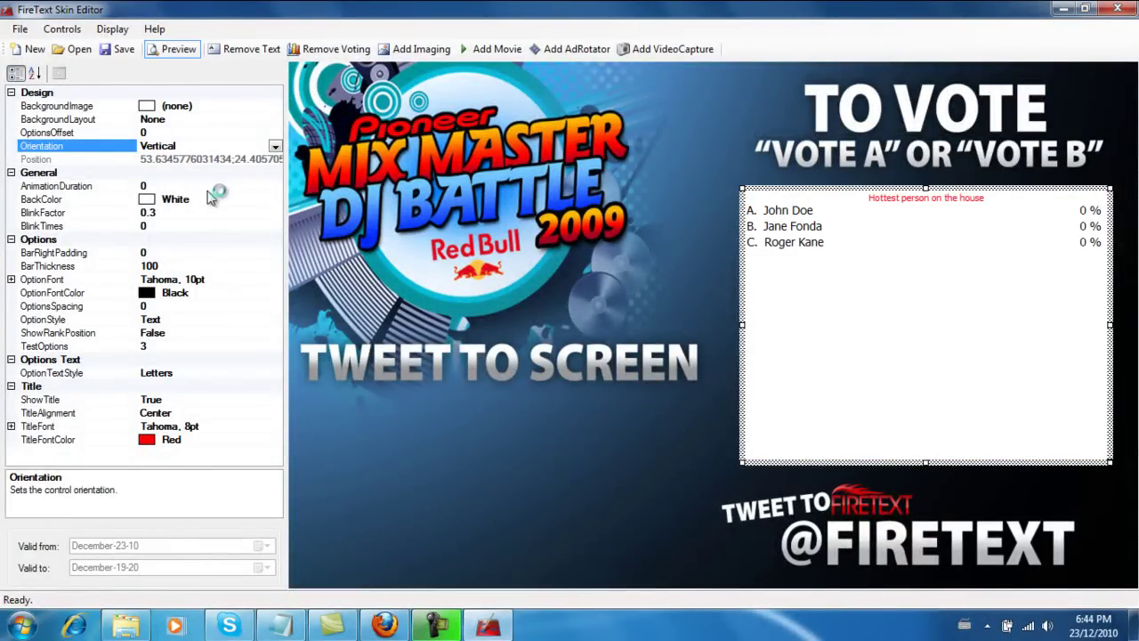
{"action": "left_click", "coordinate": [174, 49]}
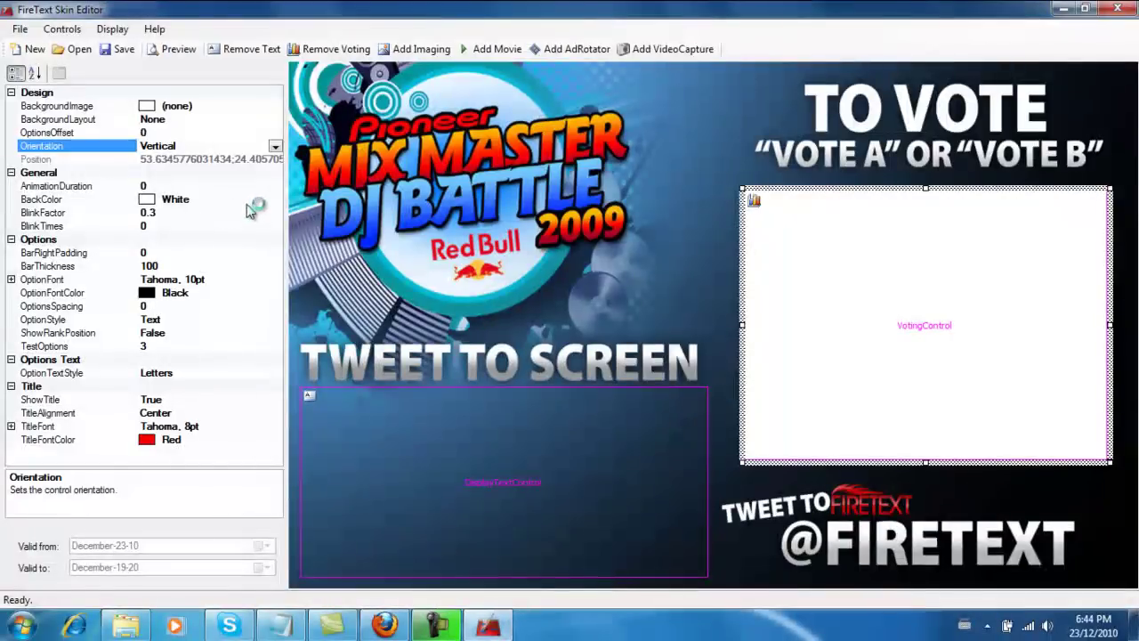
Set the voting control's background colour to Transparent, and examine its blink factor setting.
{"action": "left_click", "coordinate": [254, 201]}
{"action": "left_click", "coordinate": [276, 201]}
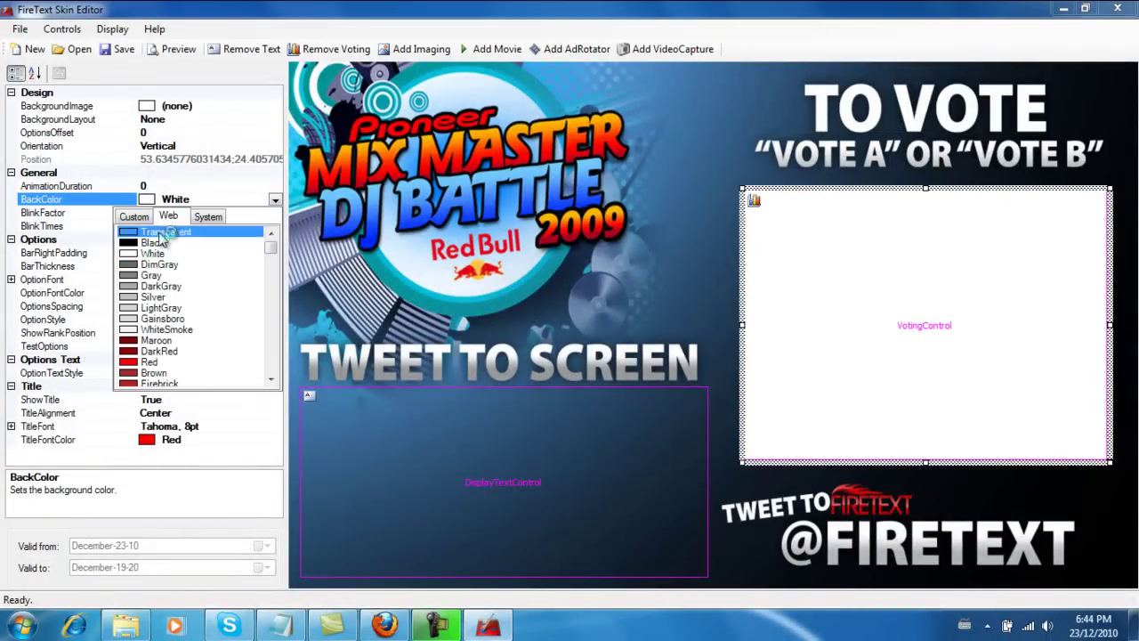
{"action": "left_click", "coordinate": [167, 236]}
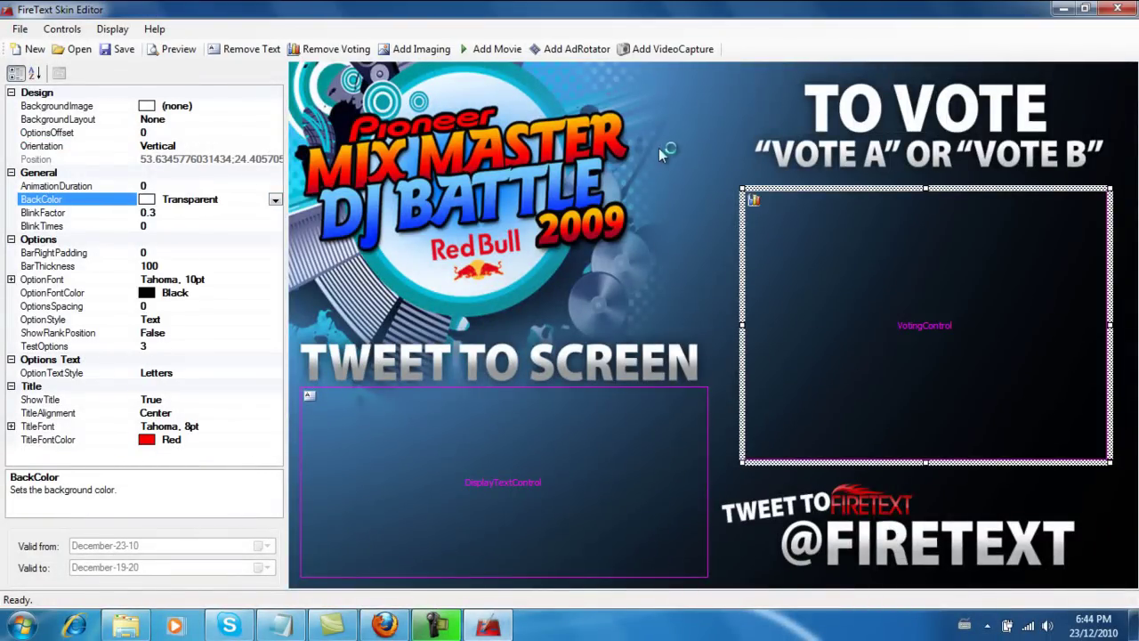
{"action": "left_click", "coordinate": [841, 322]}
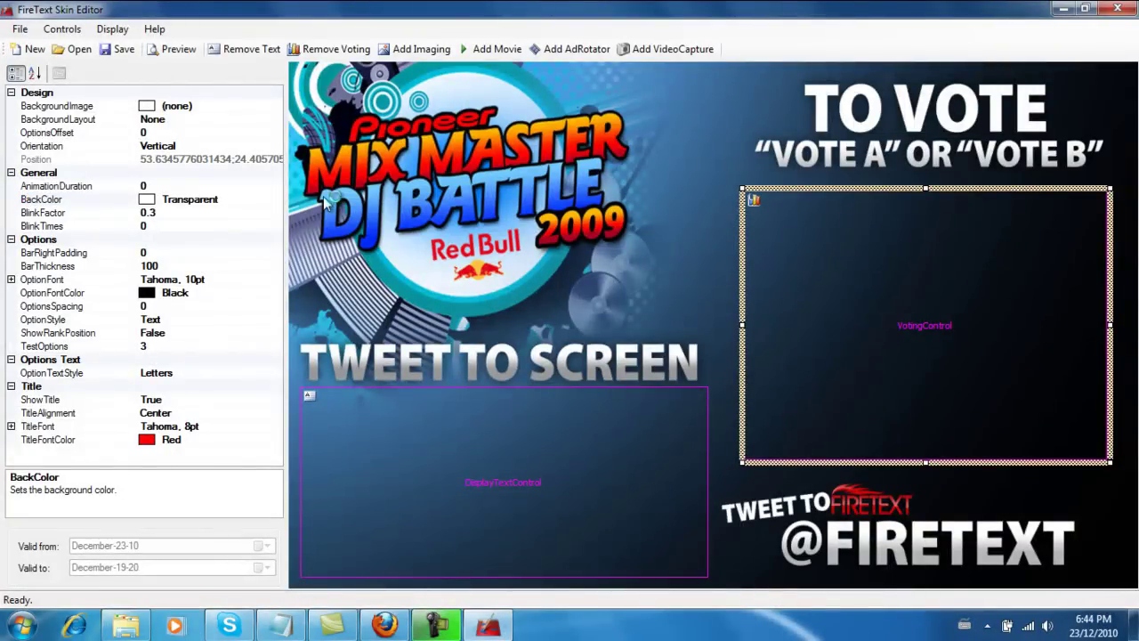
{"action": "left_click", "coordinate": [233, 217]}
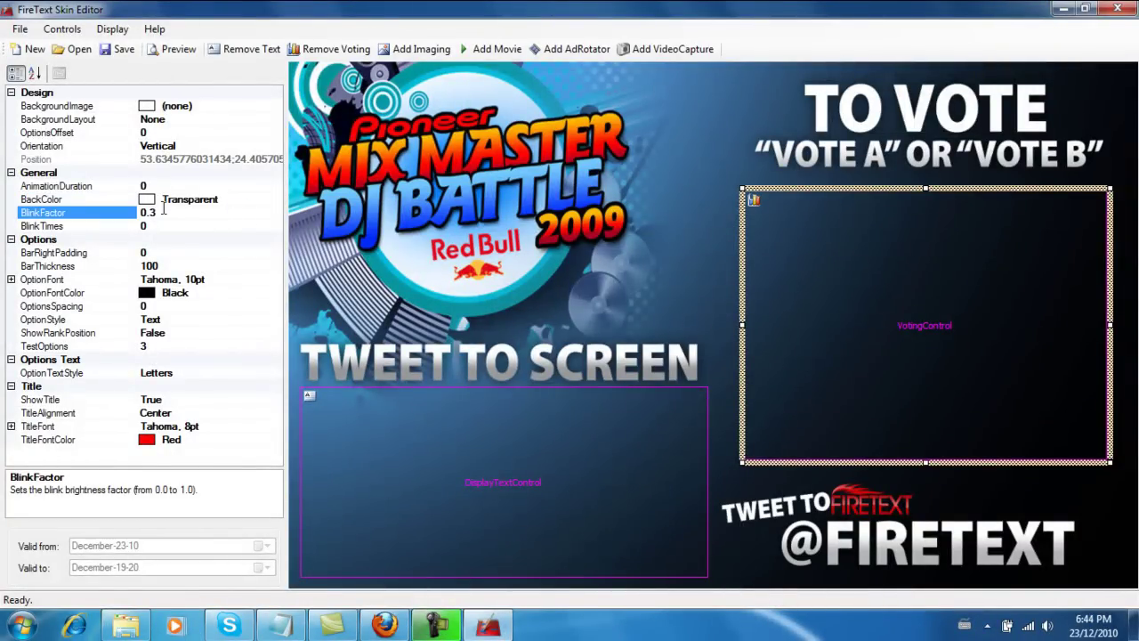
{"action": "left_click_drag", "start_coordinate": [165, 212], "coordinate": [148, 219]}
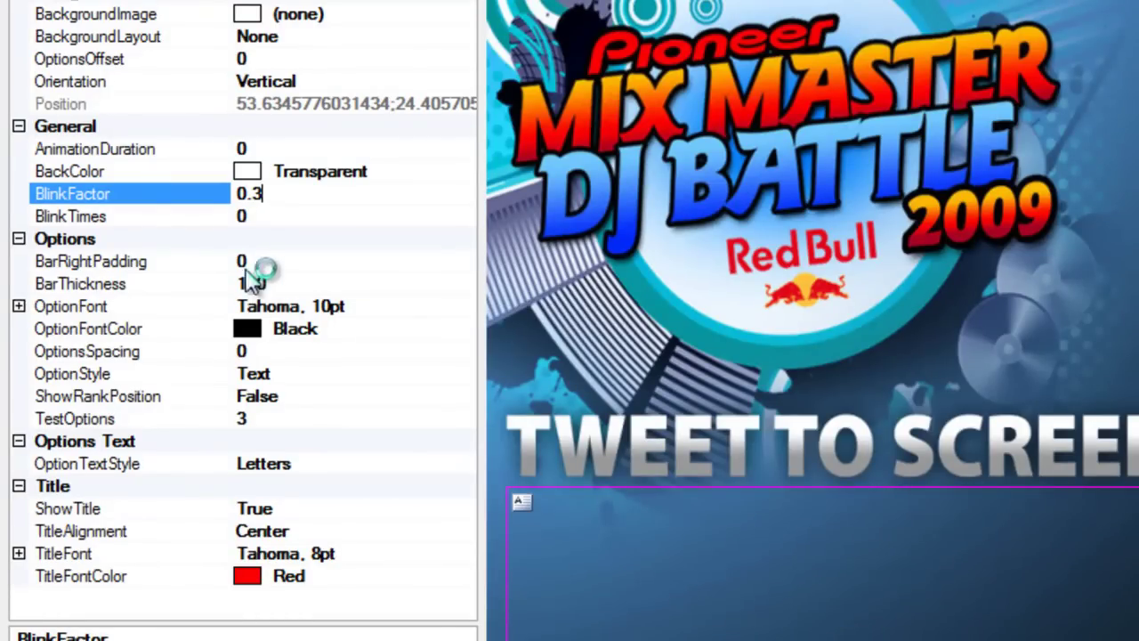
Set the voting options' font to Tahoma Bold, size 14, and their font colour to White.
{"action": "left_click", "coordinate": [357, 305]}
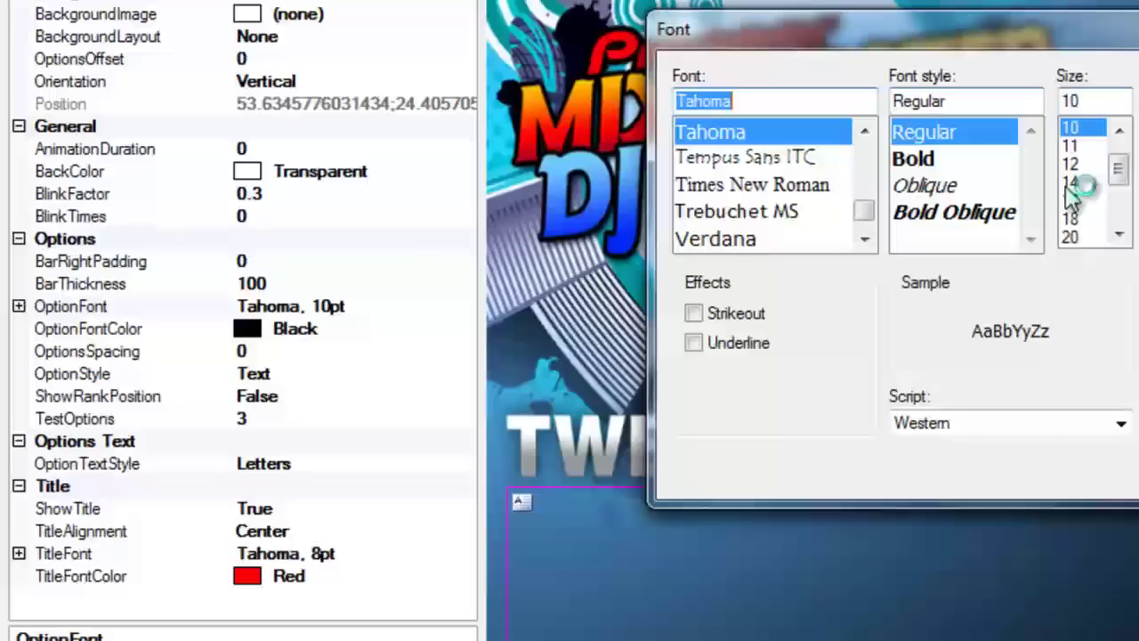
{"action": "left_click", "coordinate": [1074, 183]}
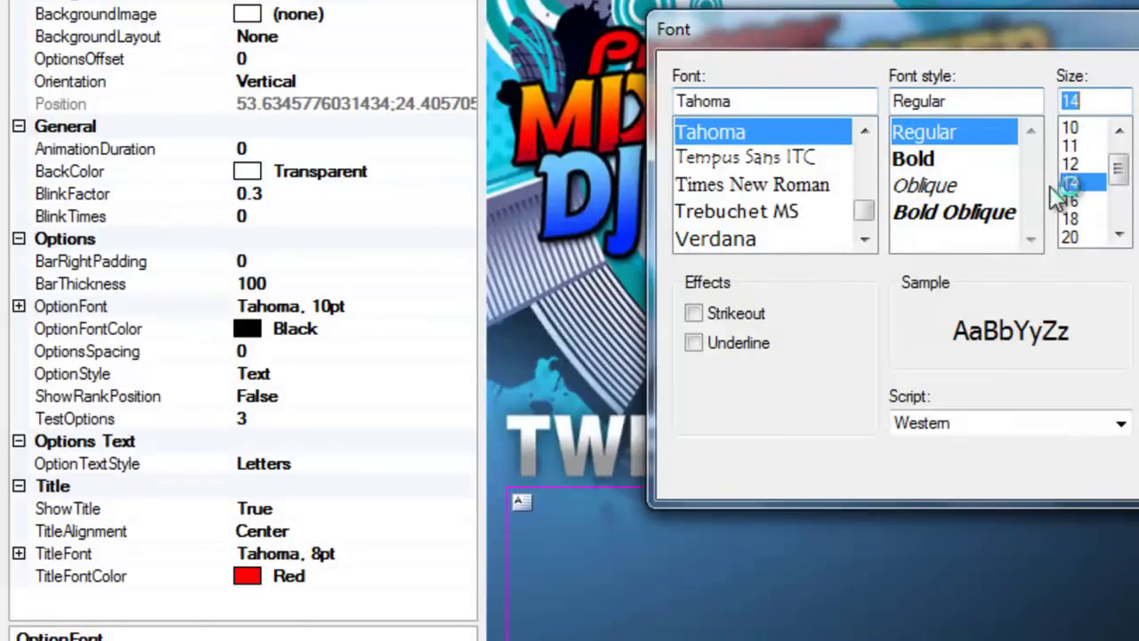
{"action": "left_click", "coordinate": [940, 163]}
{"action": "key", "text": "Return"}
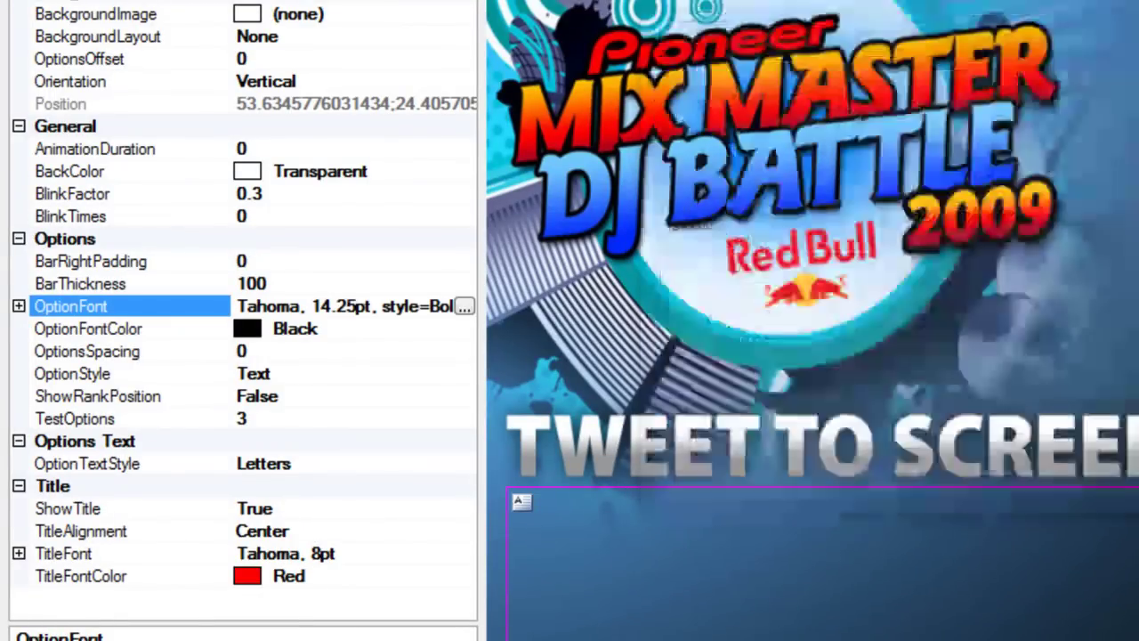
{"action": "left_click", "coordinate": [464, 334]}
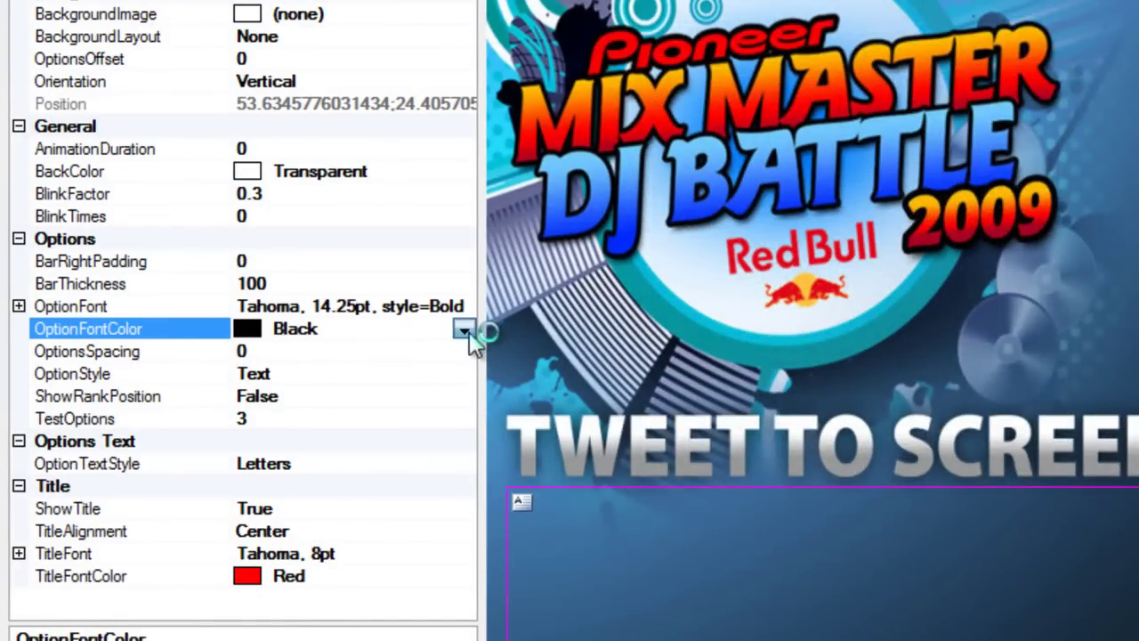
{"action": "left_click", "coordinate": [464, 332]}
{"action": "left_click", "coordinate": [268, 417]}
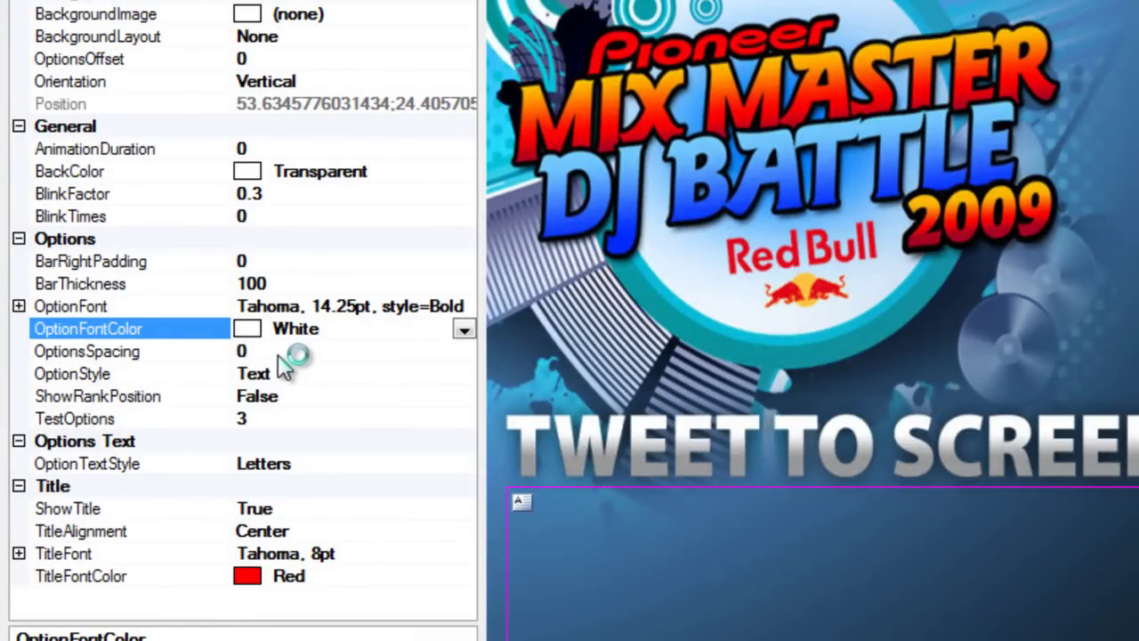
Set the voting control's option style to TextAndBars, and view the options in the preview.
{"action": "left_click", "coordinate": [280, 378]}
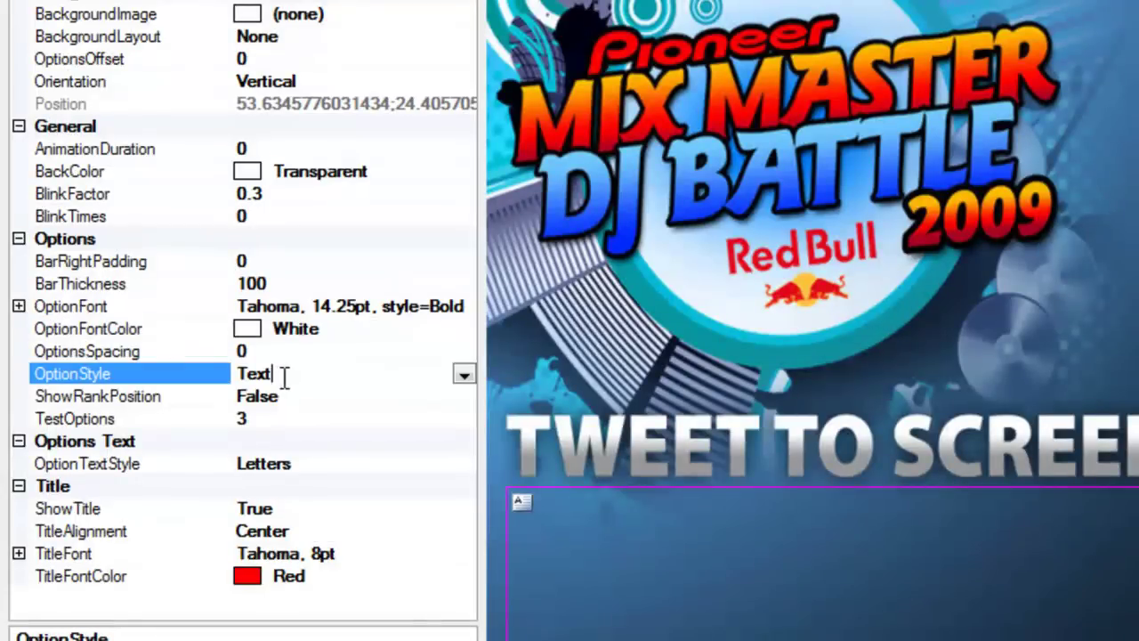
{"action": "left_click", "coordinate": [463, 374]}
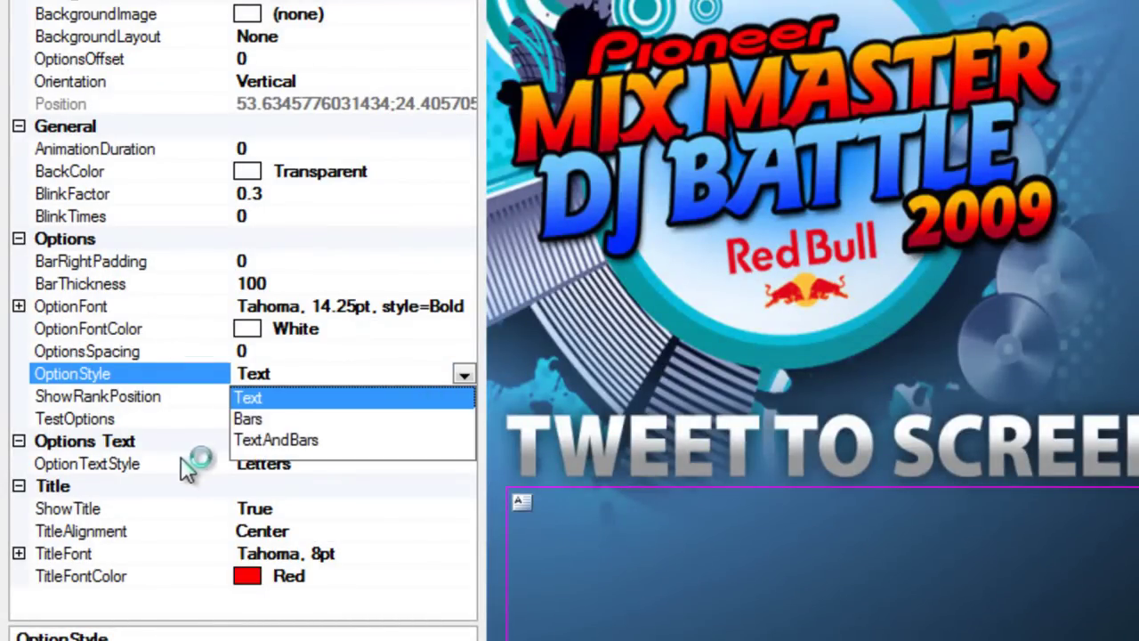
{"action": "left_click", "coordinate": [281, 440]}
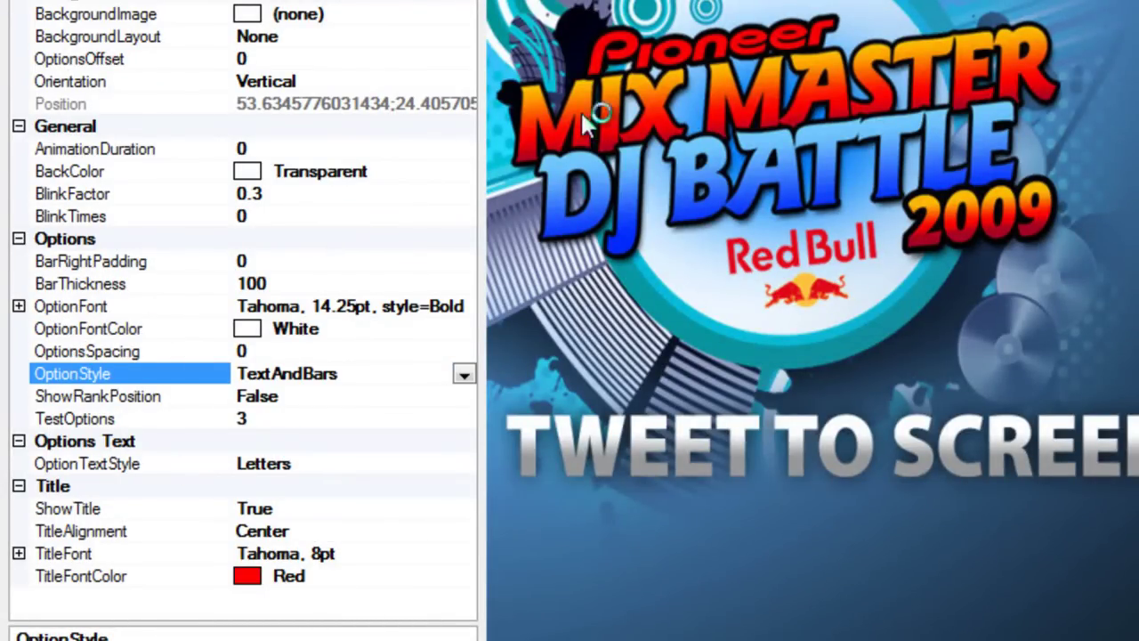
{"action": "left_click", "coordinate": [850, 218]}
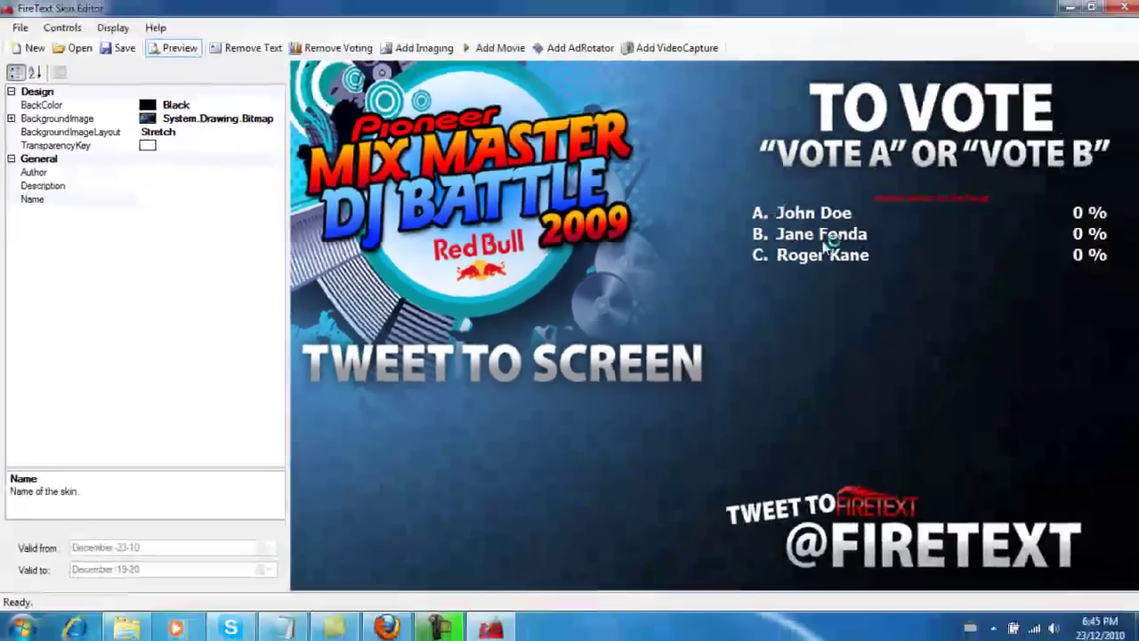
Set the voting control's title font to Tahoma Bold, size 16, and check the title in the preview.
{"action": "left_click", "coordinate": [824, 252]}
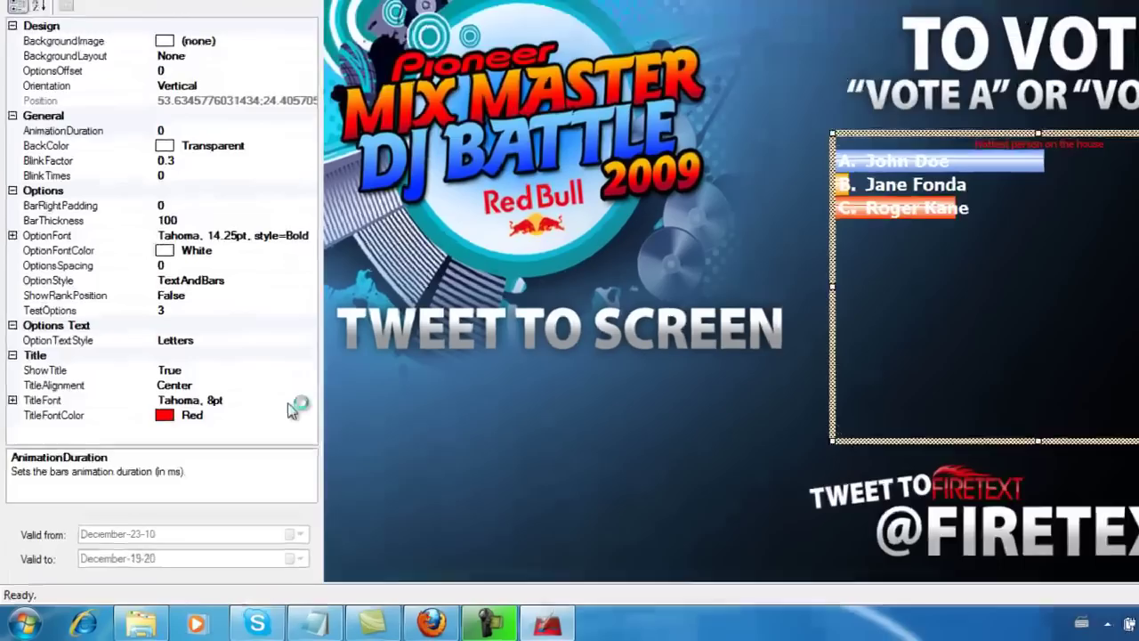
{"action": "left_click", "coordinate": [178, 426]}
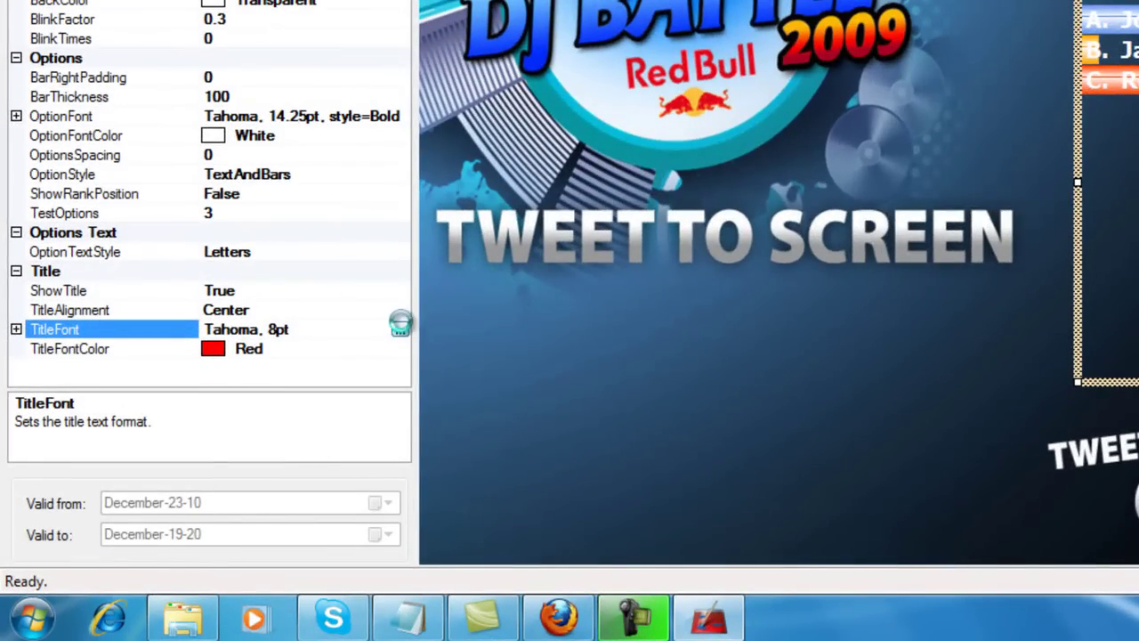
{"action": "left_click", "coordinate": [400, 329]}
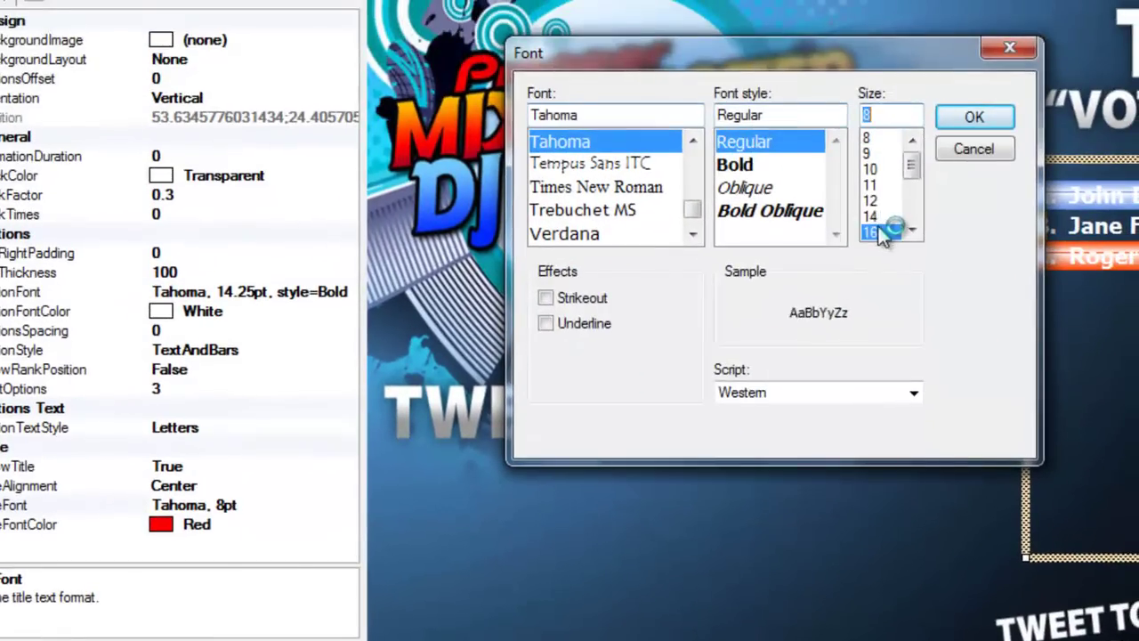
{"action": "left_click", "coordinate": [882, 233]}
{"action": "left_click", "coordinate": [771, 164]}
{"action": "left_click", "coordinate": [974, 117]}
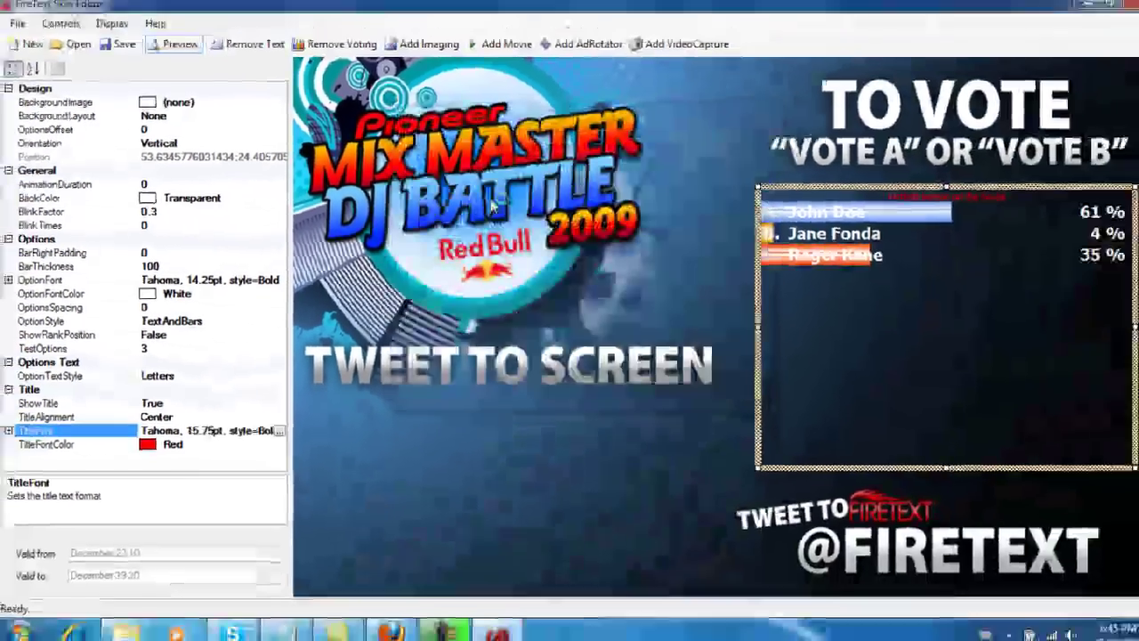
{"action": "left_click", "coordinate": [175, 44]}
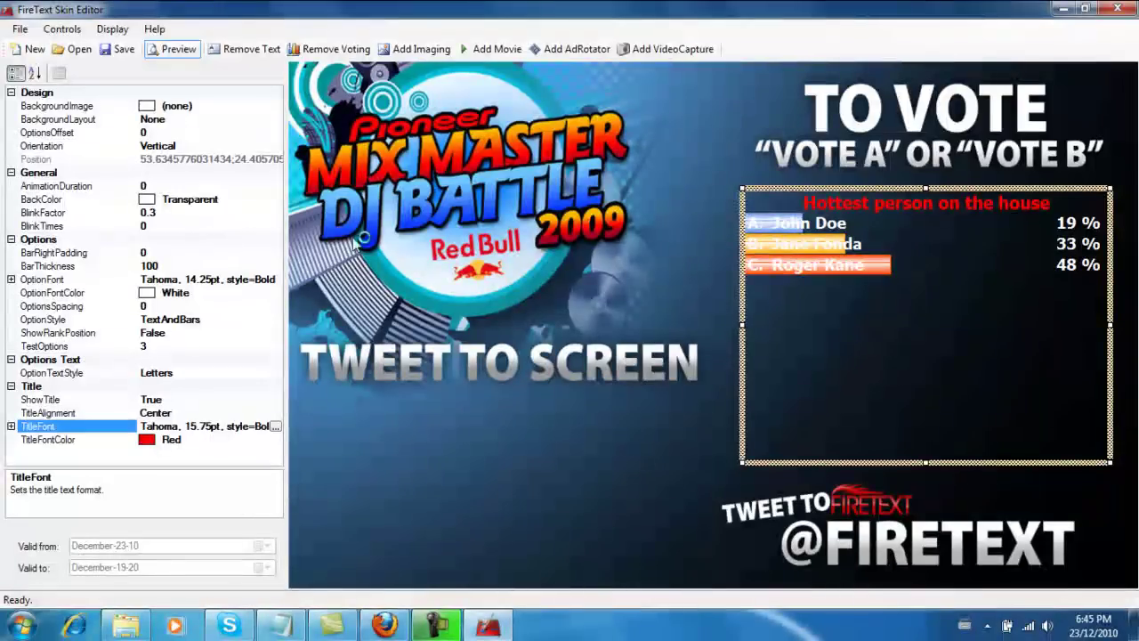
Set the voting control's BlinkFactor to 0.5 and BlinkTimes to 5.
{"action": "left_click", "coordinate": [191, 214]}
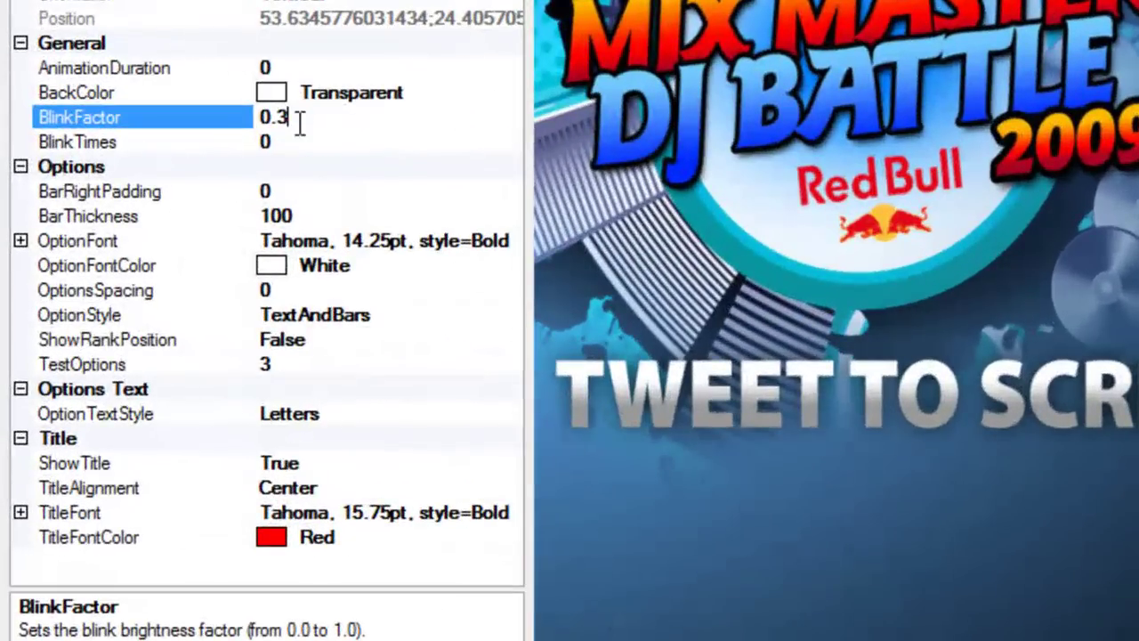
{"action": "double_click", "coordinate": [152, 214]}
{"action": "left_click", "coordinate": [278, 141]}
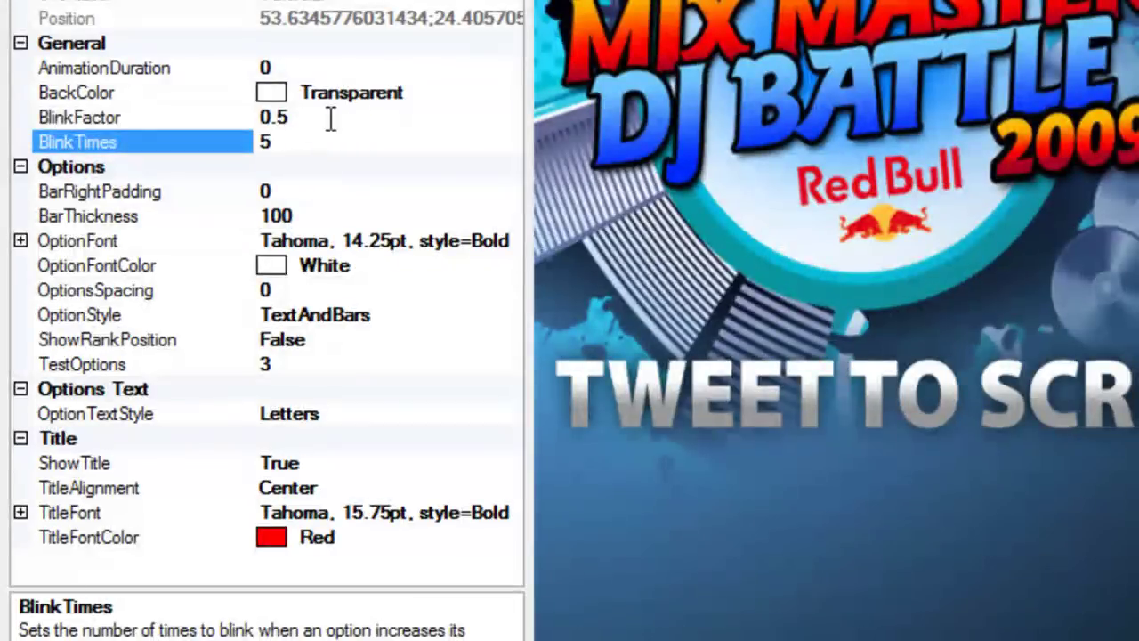
Set the voting control's ShowRankPosition to True.
{"action": "left_click", "coordinate": [328, 122]}
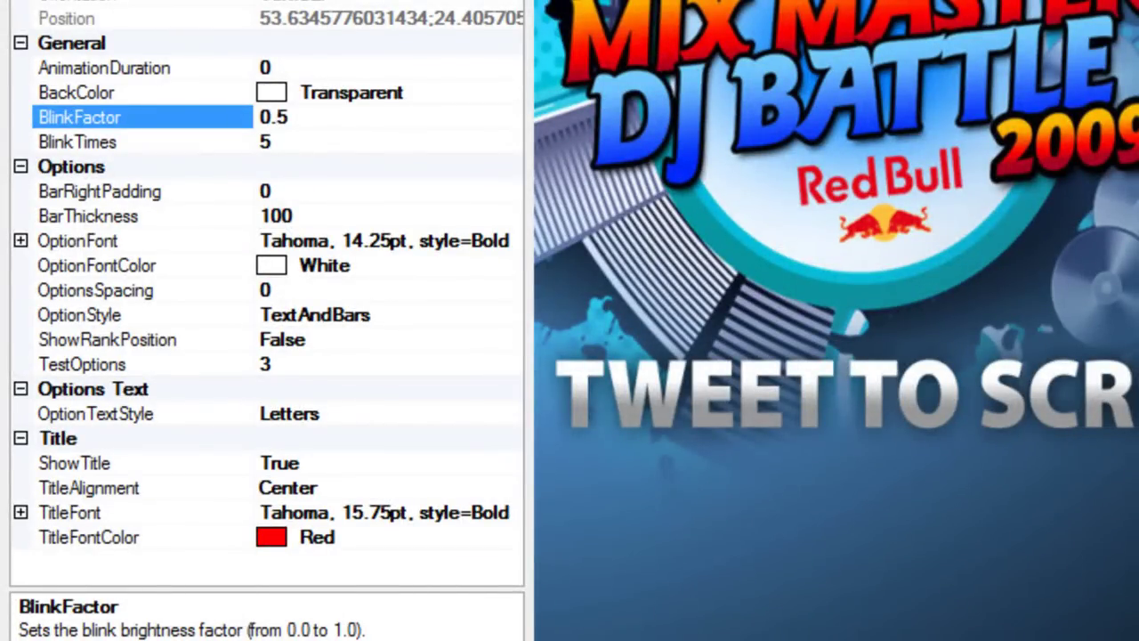
{"action": "left_click", "coordinate": [354, 339]}
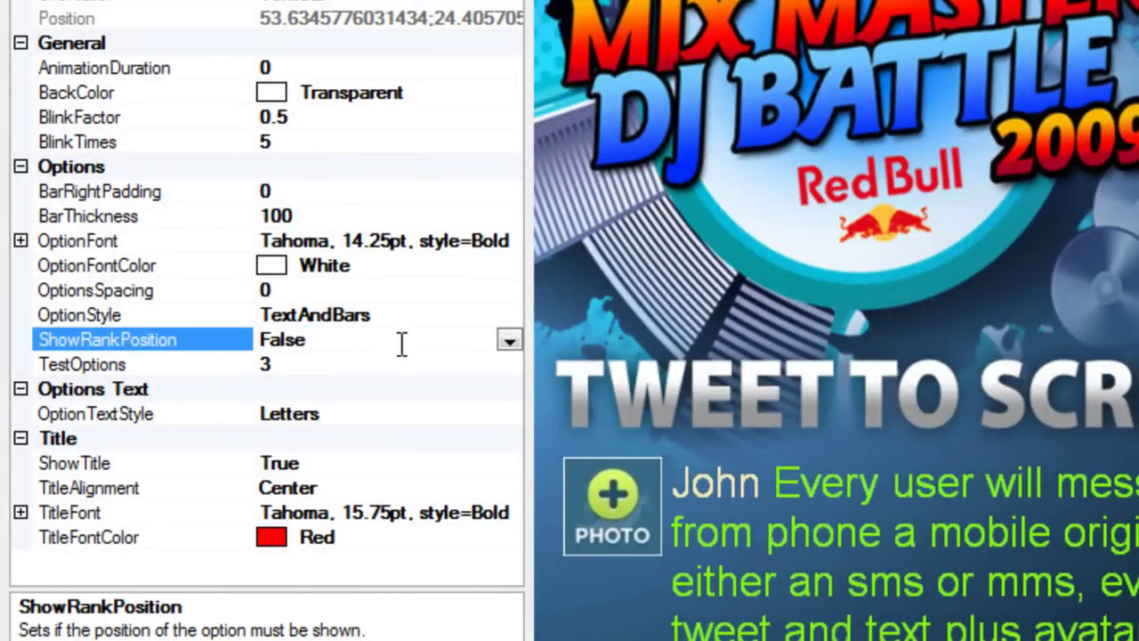
{"action": "left_click", "coordinate": [509, 340]}
{"action": "left_click", "coordinate": [436, 367]}
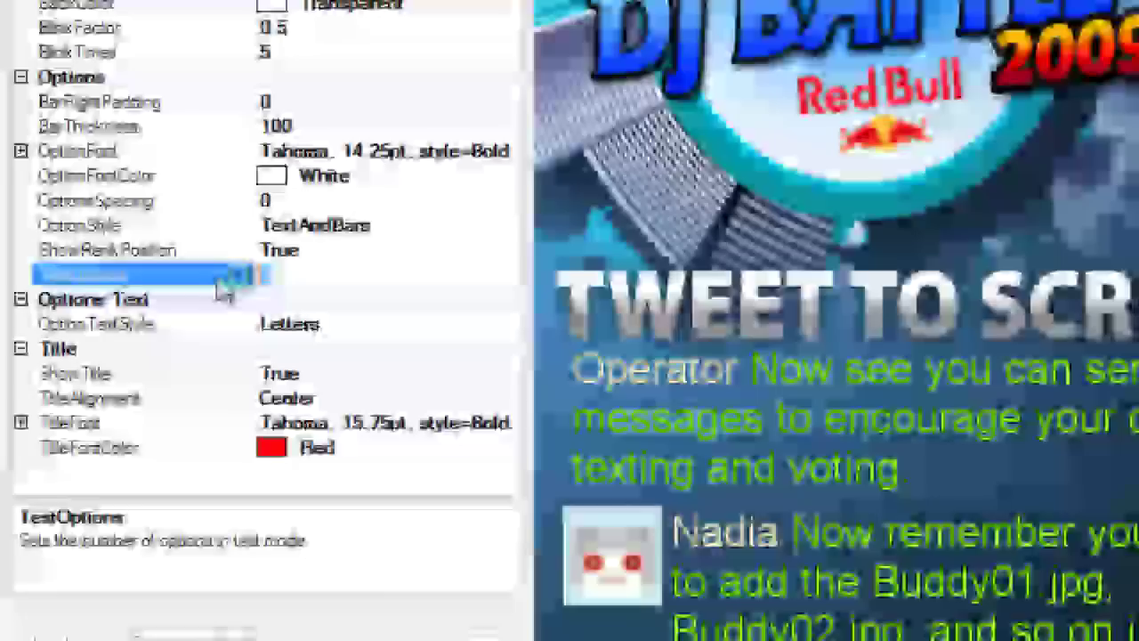
Set the voting control's TestOptions to 7 and its ShowRankPosition to False.
{"action": "left_click", "coordinate": [223, 277]}
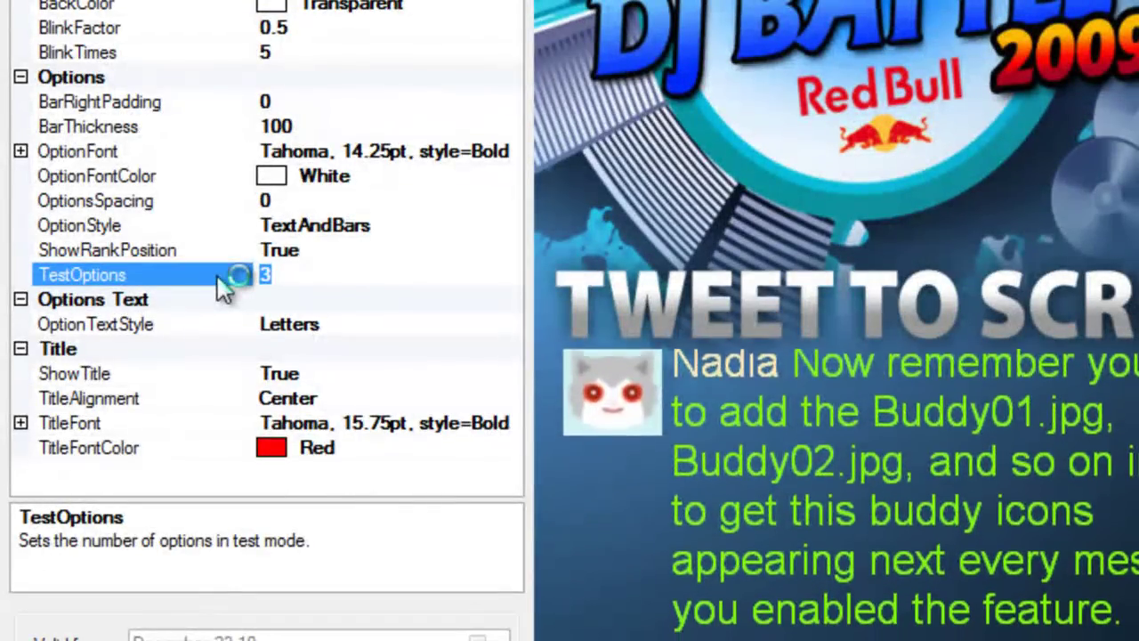
{"action": "type", "text": "7"}
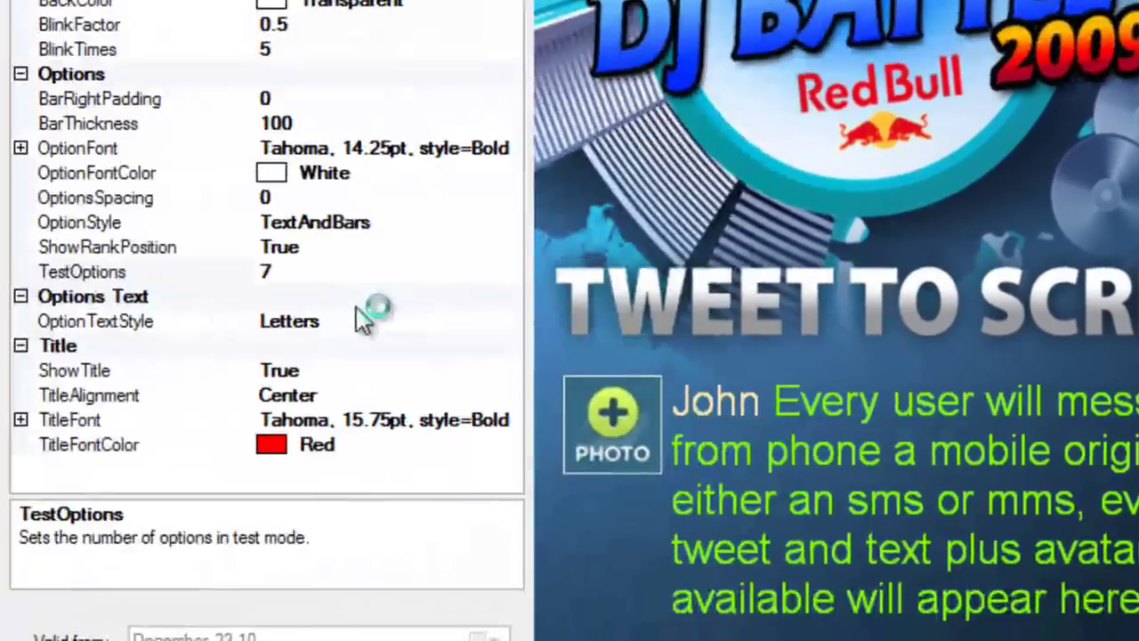
{"action": "left_click", "coordinate": [399, 320]}
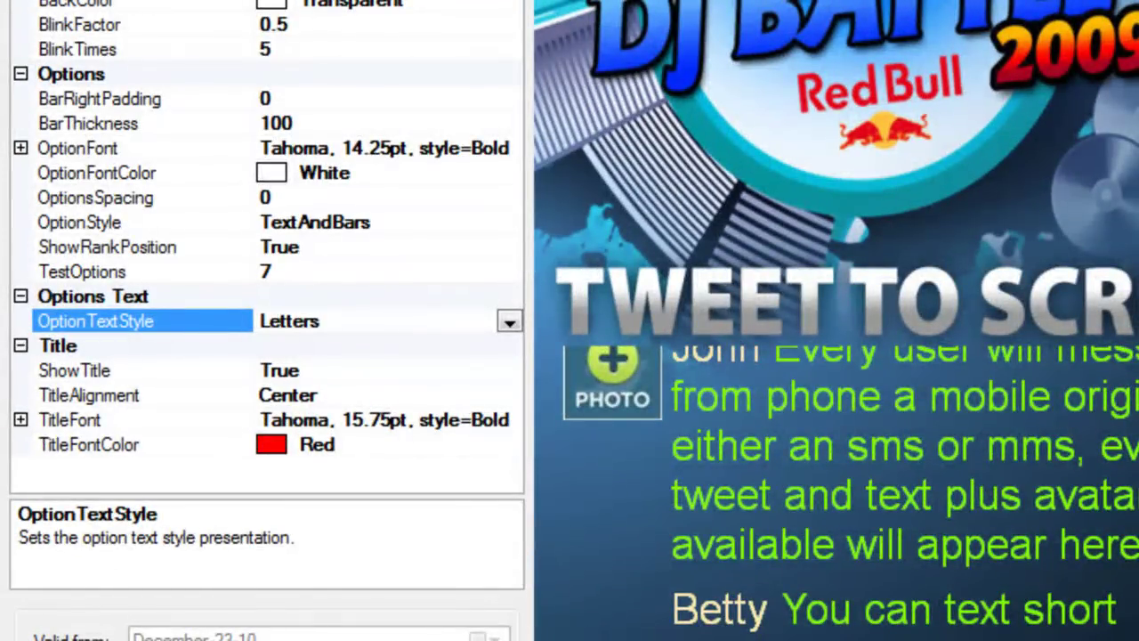
{"action": "left_click", "coordinate": [334, 251]}
{"action": "left_click", "coordinate": [509, 247]}
{"action": "left_click", "coordinate": [276, 298]}
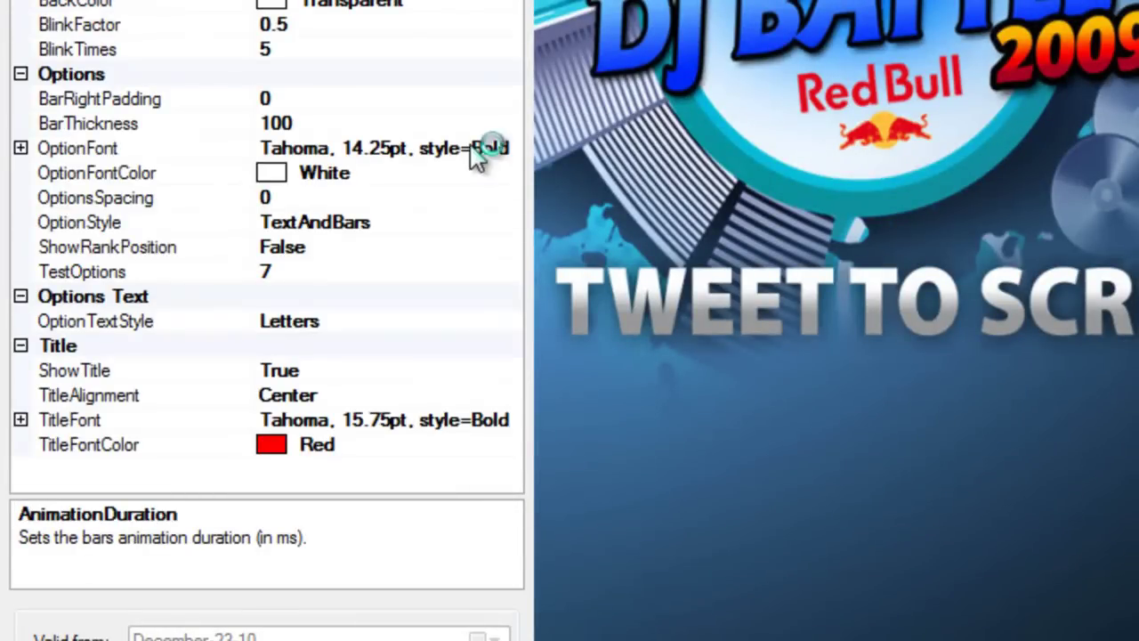
Set the voting control's OptionTextStyle to OptionText and ShowTitle to False, and check the options in the preview.
{"action": "left_click", "coordinate": [374, 322]}
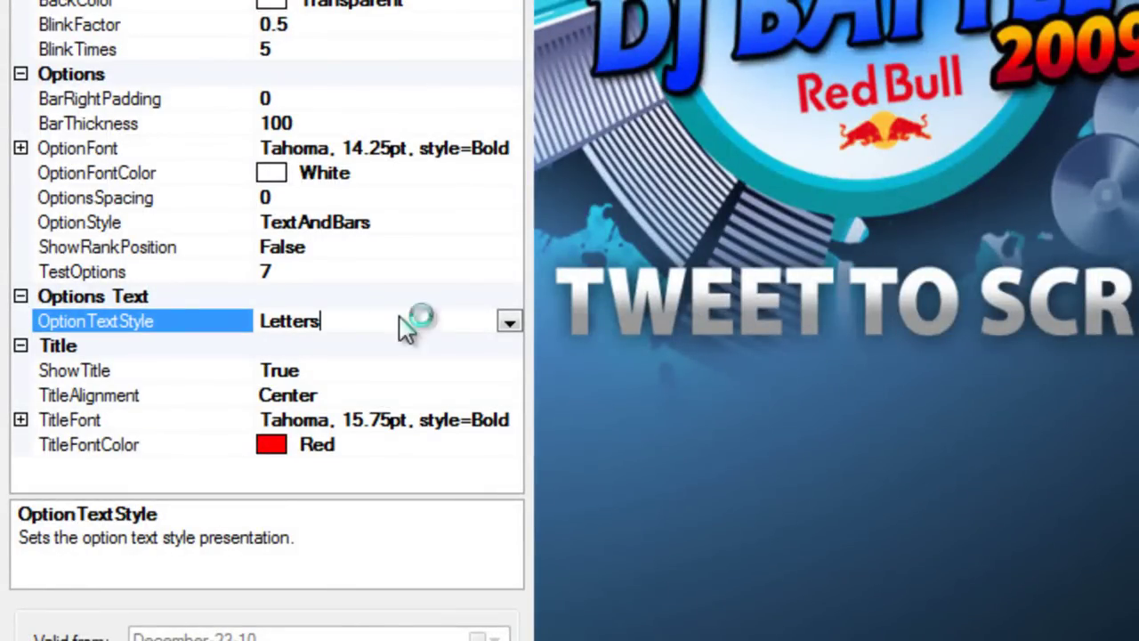
{"action": "left_click", "coordinate": [509, 321]}
{"action": "left_click", "coordinate": [292, 372]}
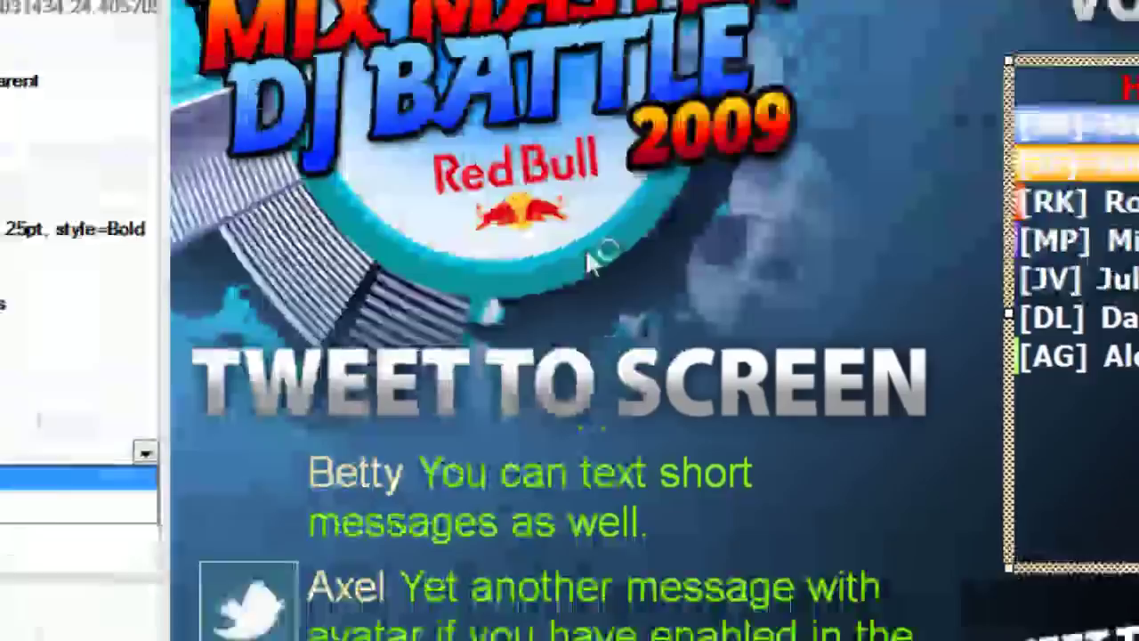
{"action": "left_click", "coordinate": [509, 351]}
{"action": "left_click", "coordinate": [285, 400]}
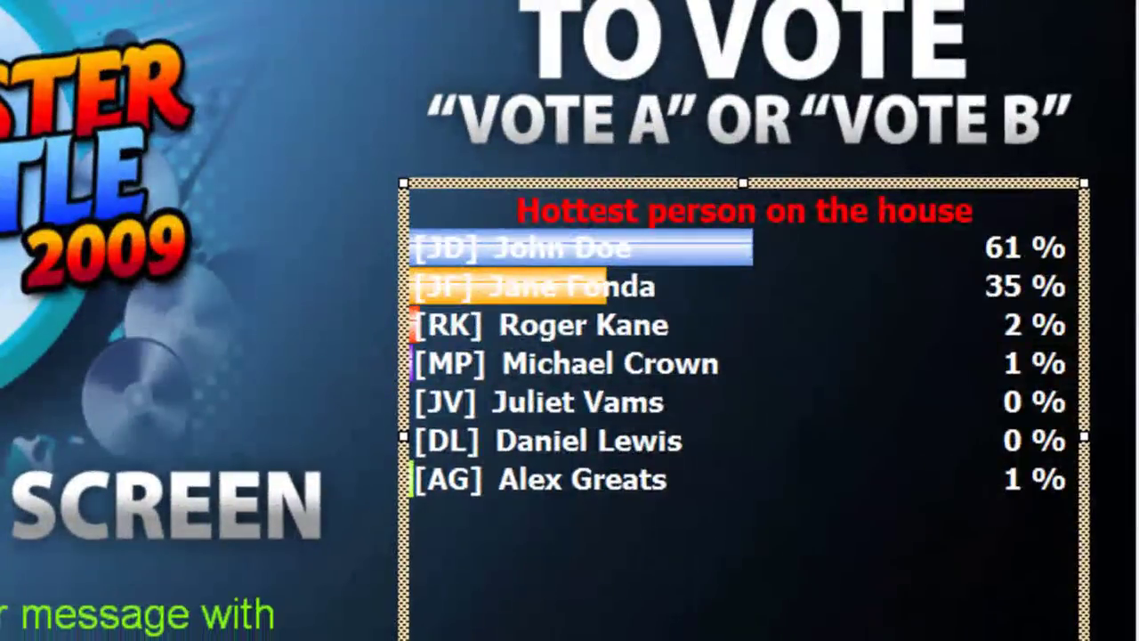
{"action": "left_click", "coordinate": [509, 58]}
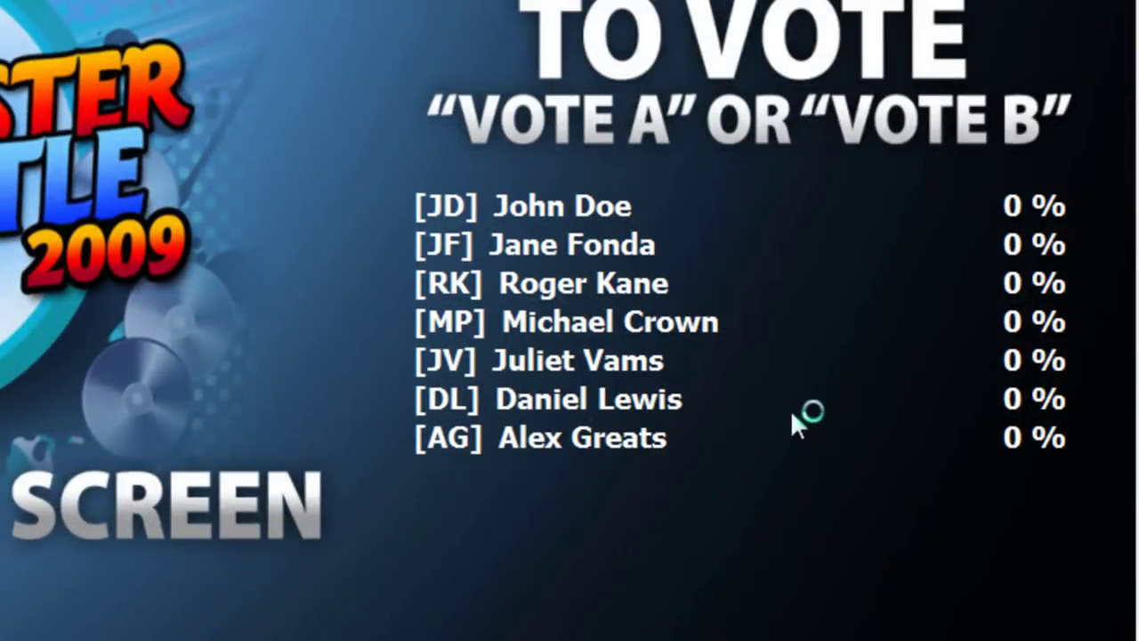
{"action": "left_click", "coordinate": [803, 385]}
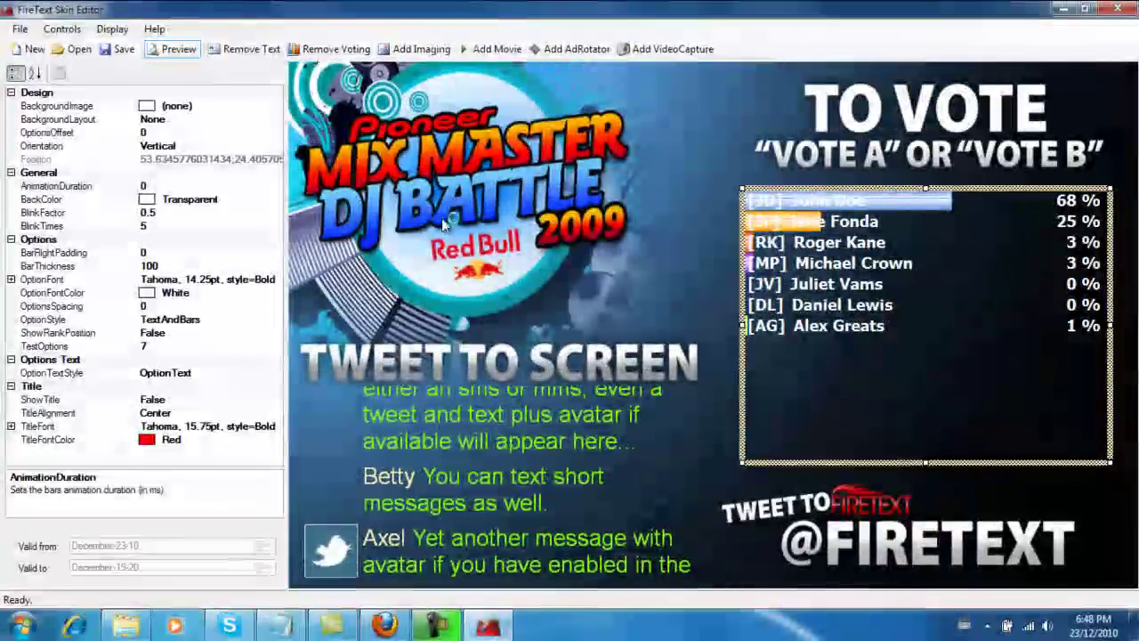
Save the skin as redbulltemplate in the Templates folder of FireText System on drive C.
{"action": "left_click", "coordinate": [503, 230]}
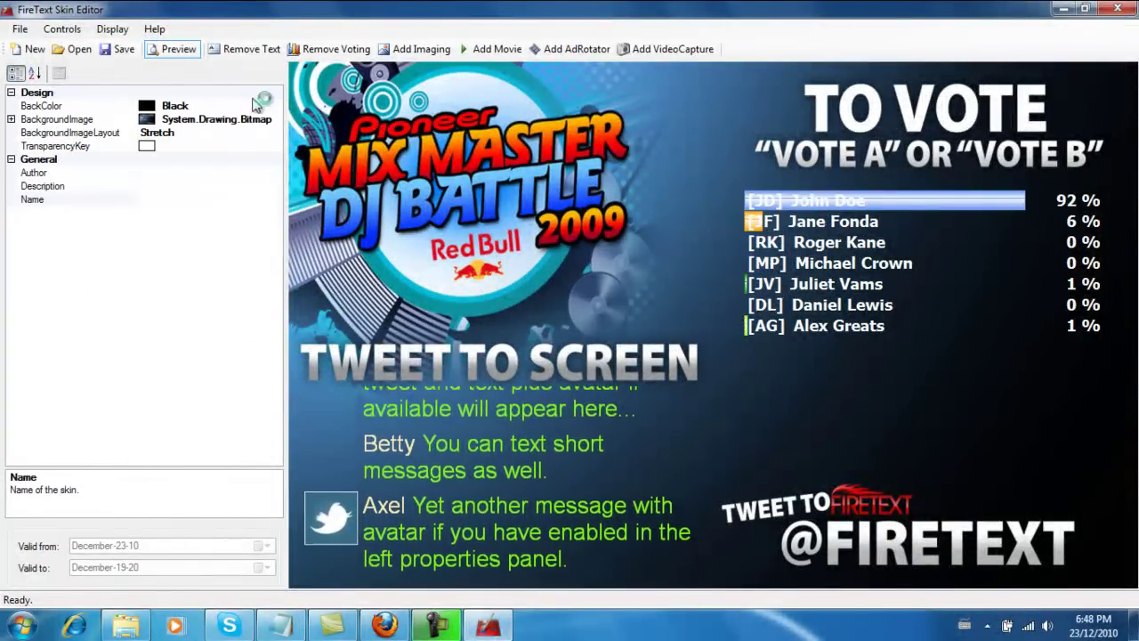
{"action": "left_click", "coordinate": [20, 28]}
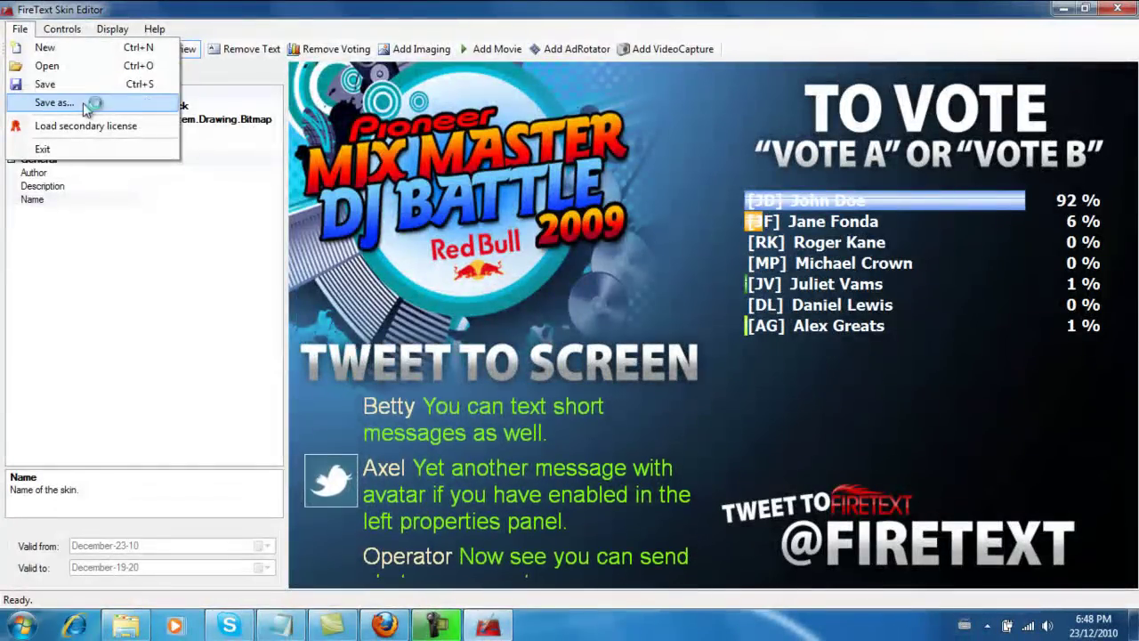
{"action": "left_click", "coordinate": [82, 102]}
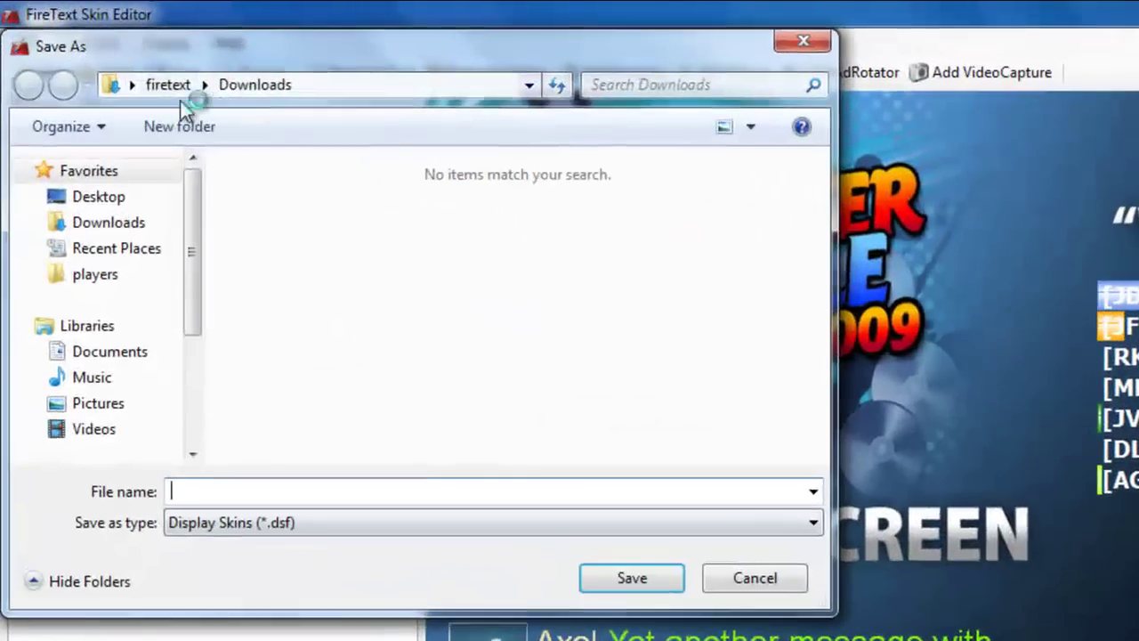
{"action": "left_click", "coordinate": [110, 71]}
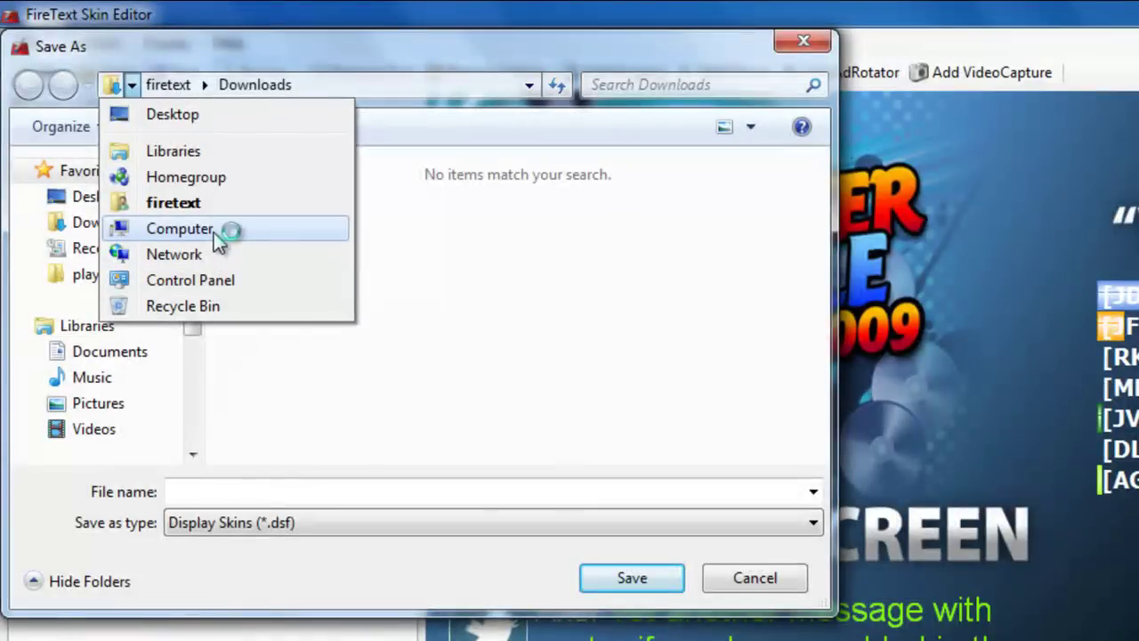
{"action": "left_click", "coordinate": [221, 230]}
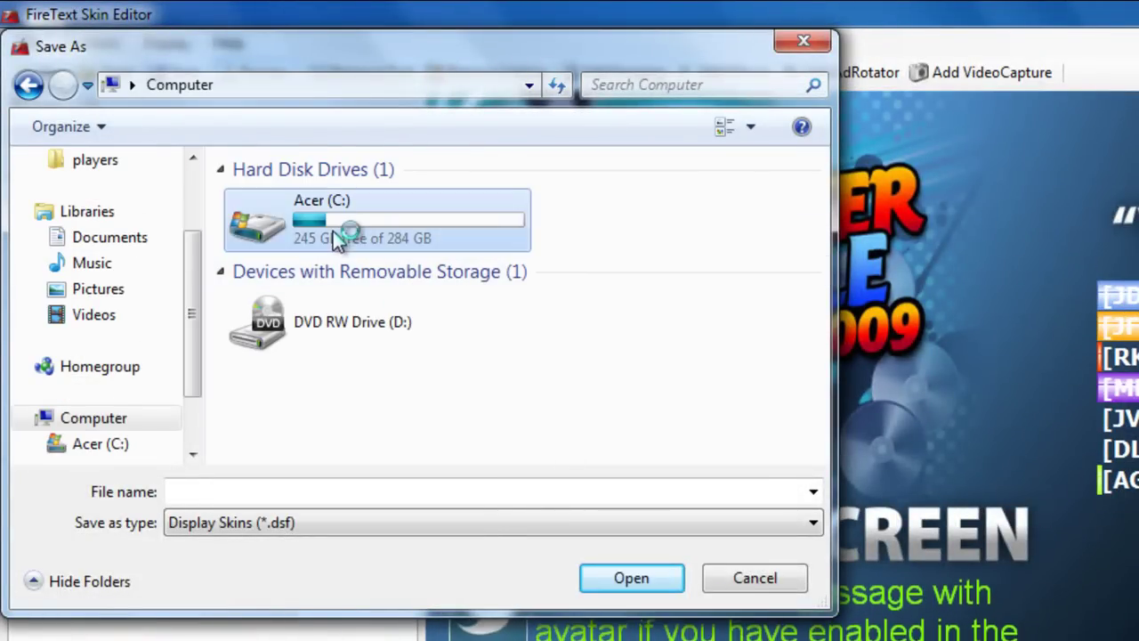
{"action": "double_click", "coordinate": [345, 233]}
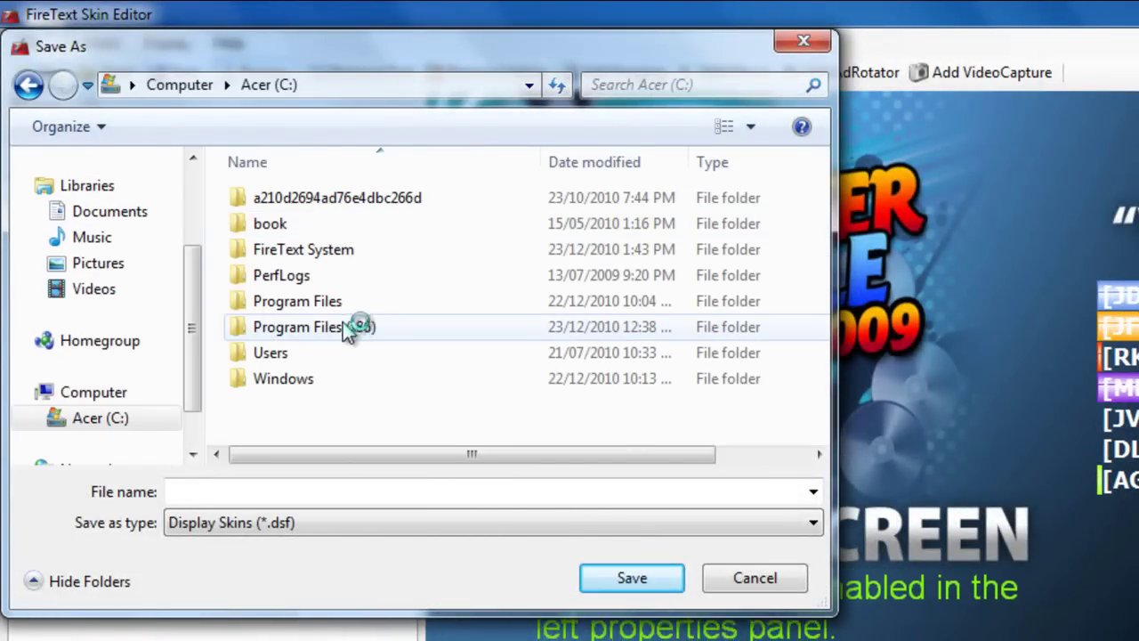
{"action": "double_click", "coordinate": [348, 253]}
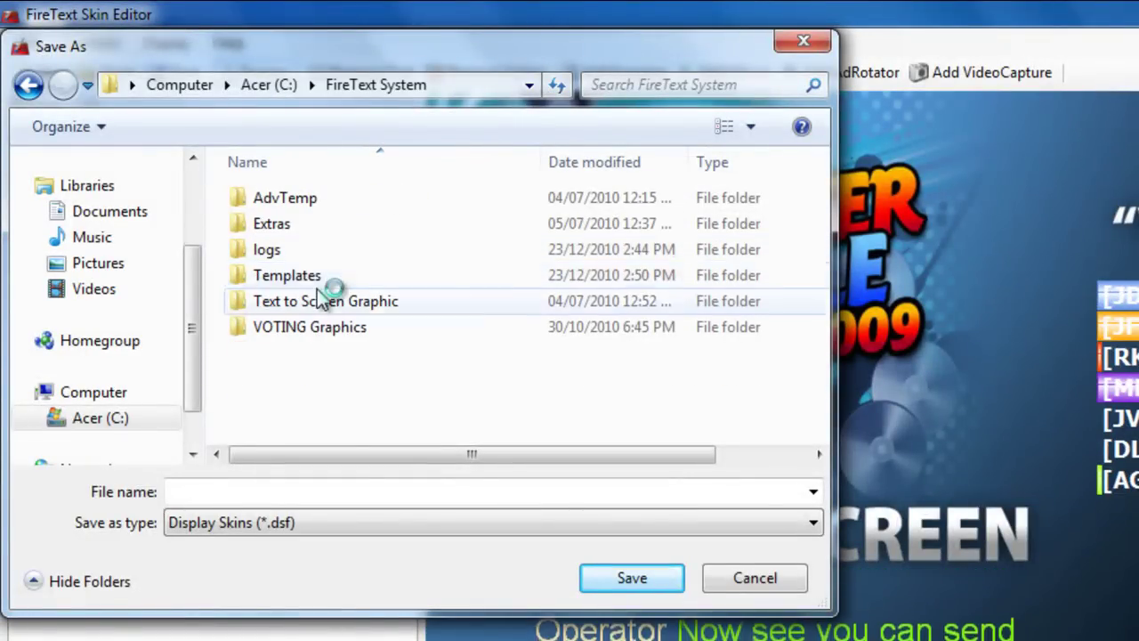
{"action": "double_click", "coordinate": [323, 282]}
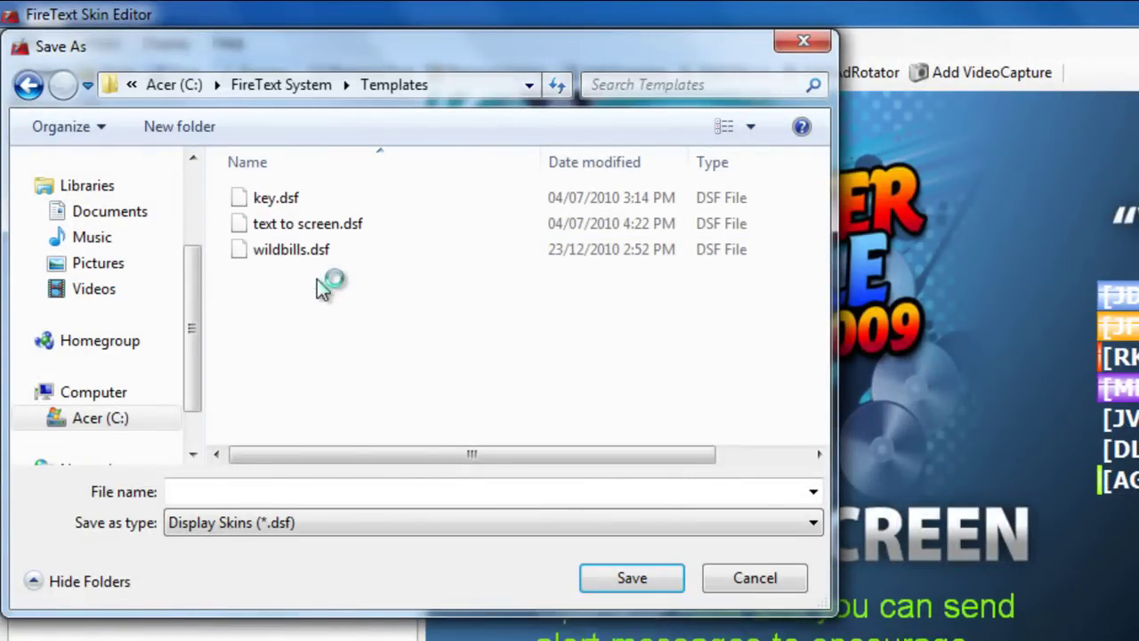
{"action": "left_click", "coordinate": [303, 491]}
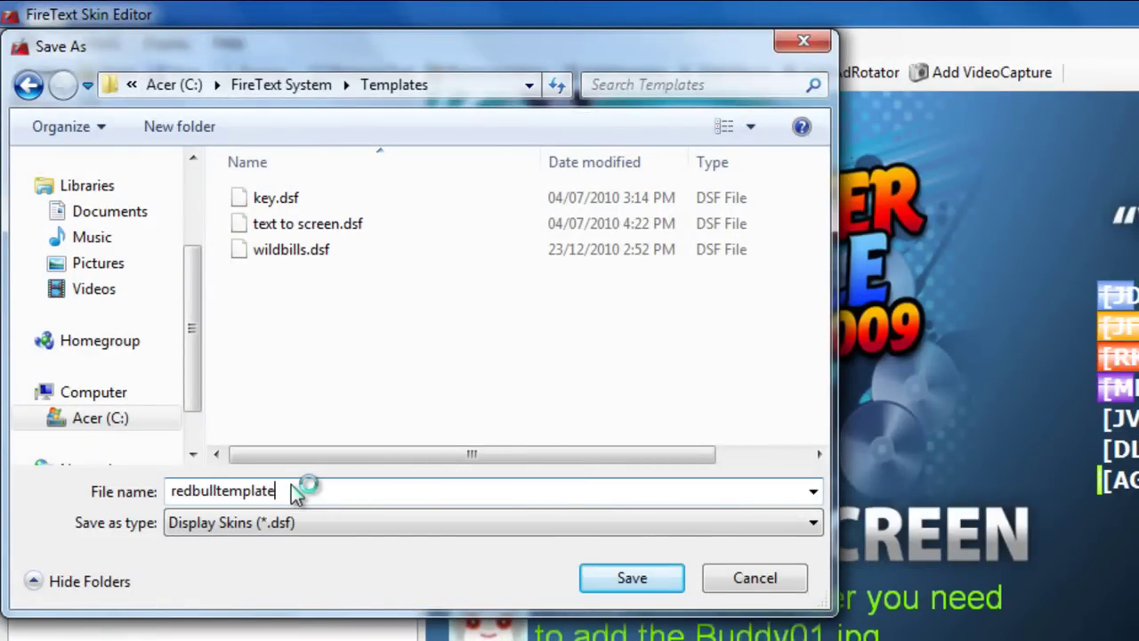
{"action": "key", "text": "Return"}
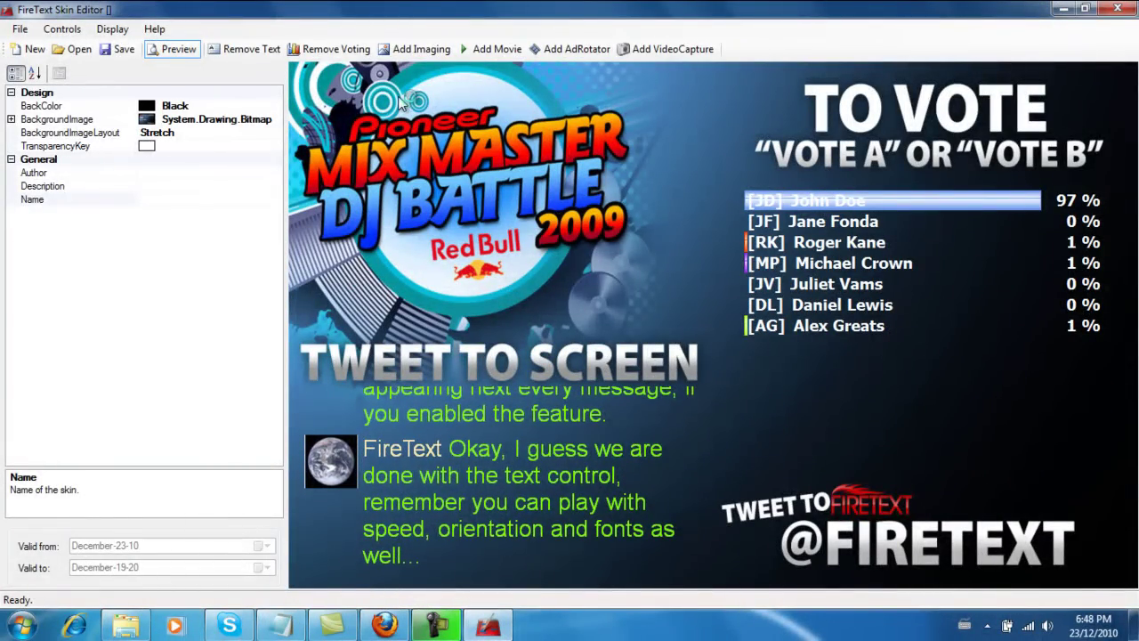
Add an imaging control, move it below the listed voting options, and shorten the voting control to make room for it.
{"action": "left_click", "coordinate": [431, 50]}
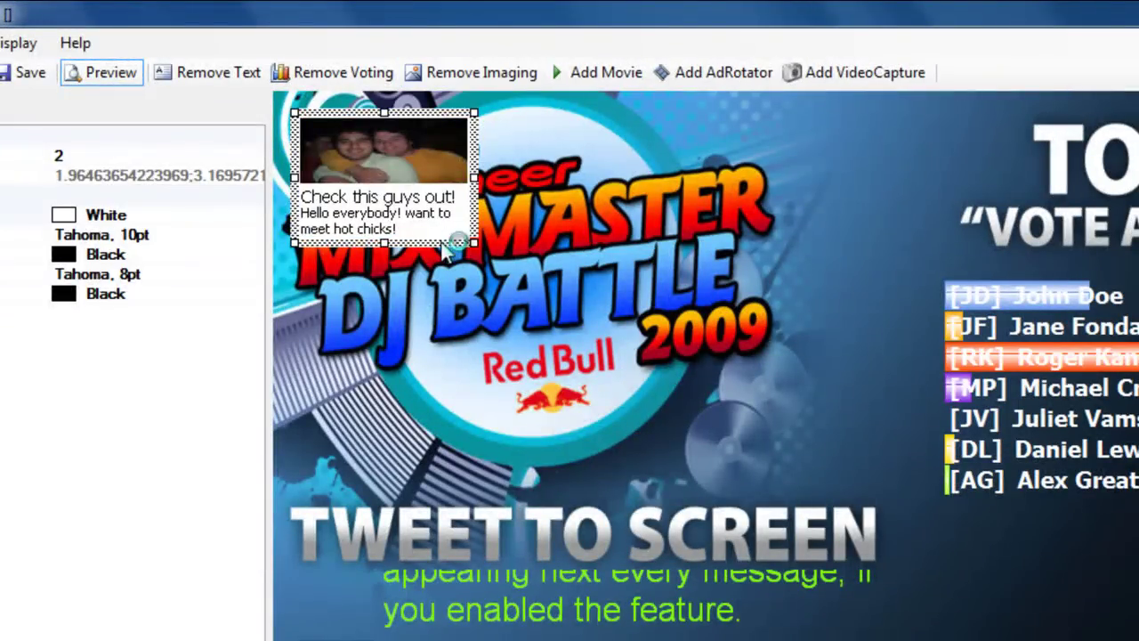
{"action": "left_click_drag", "start_coordinate": [651, 496], "coordinate": [872, 443]}
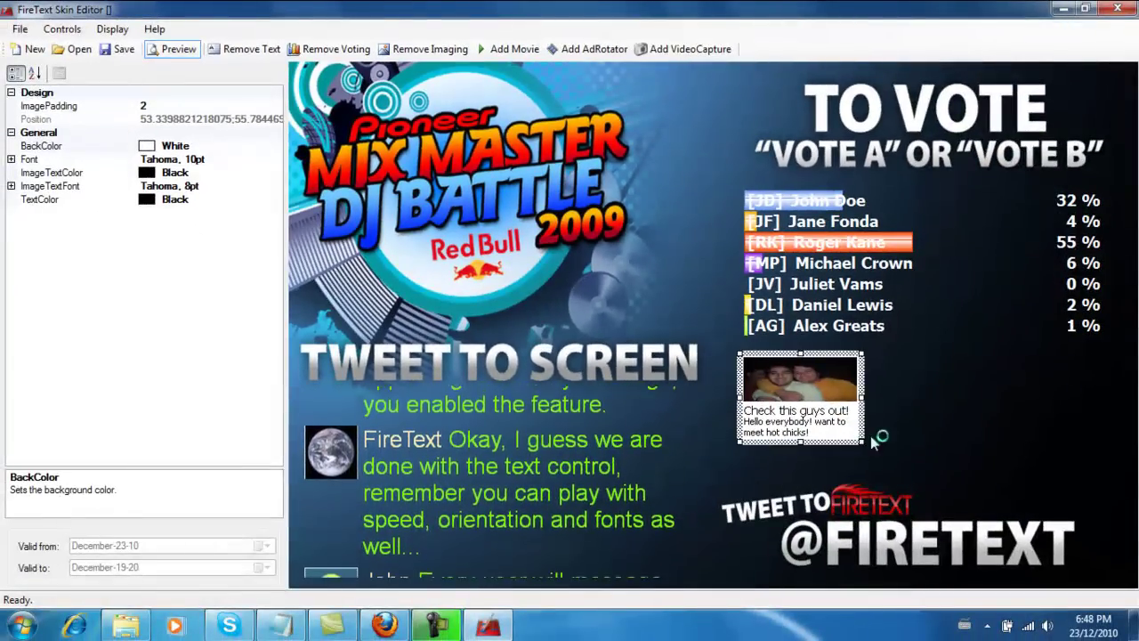
{"action": "left_click", "coordinate": [886, 454]}
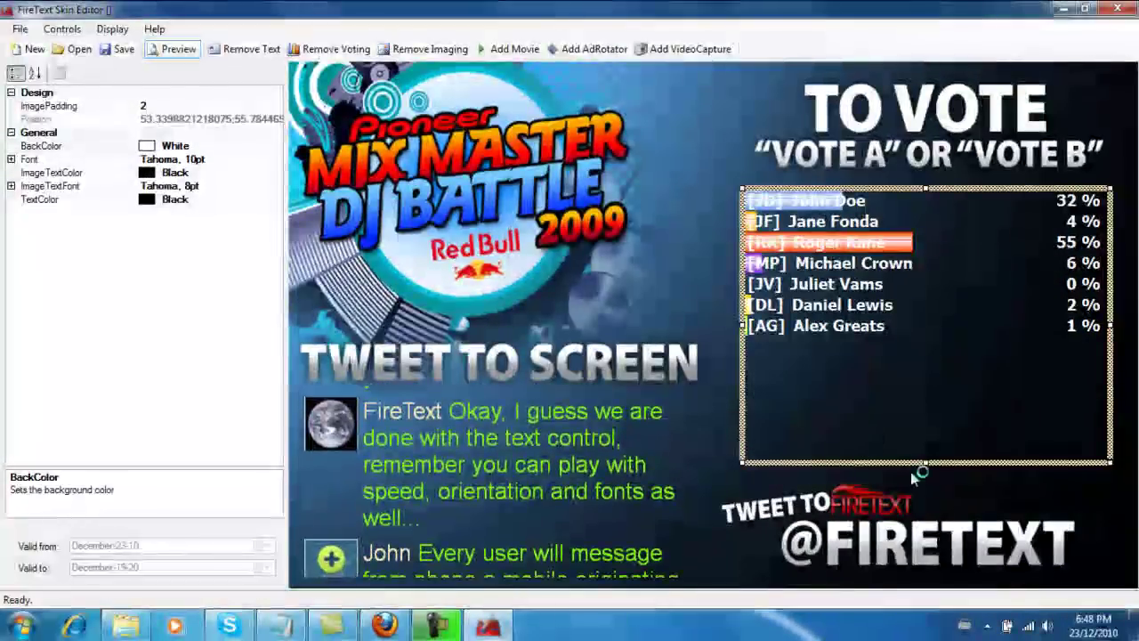
{"action": "left_click", "coordinate": [911, 445]}
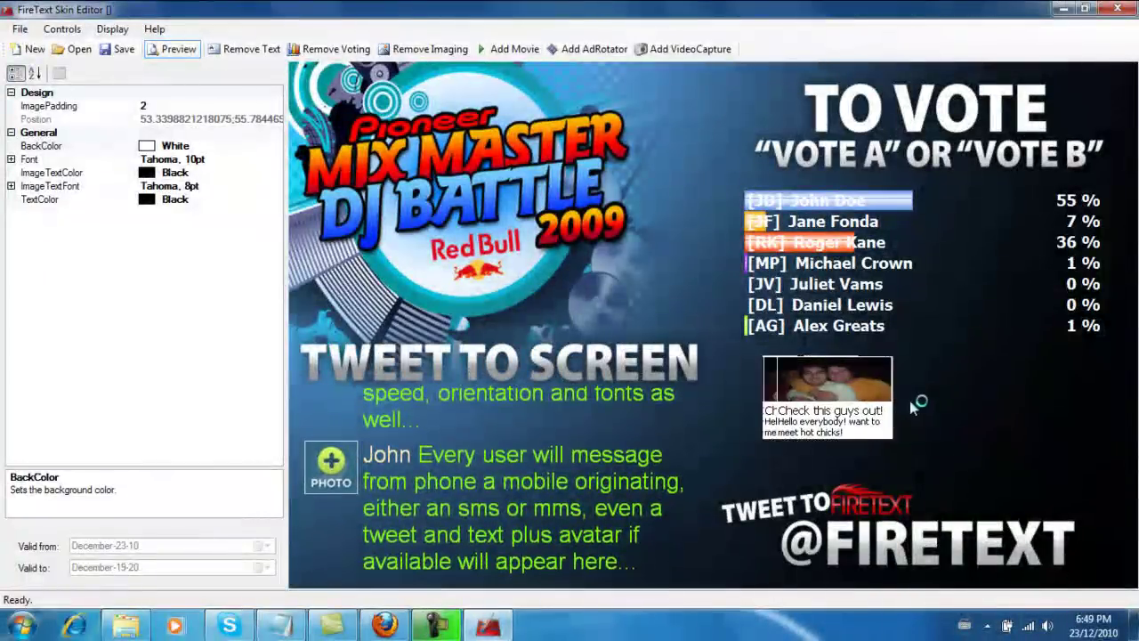
{"action": "mouse_move", "coordinate": [853, 428]}
{"action": "left_mouse_down"}
{"action": "mouse_move", "coordinate": [869, 396]}
{"action": "mouse_move", "coordinate": [881, 445]}
{"action": "mouse_move", "coordinate": [871, 438]}
{"action": "left_mouse_up"}
{"action": "left_click", "coordinate": [171, 50]}
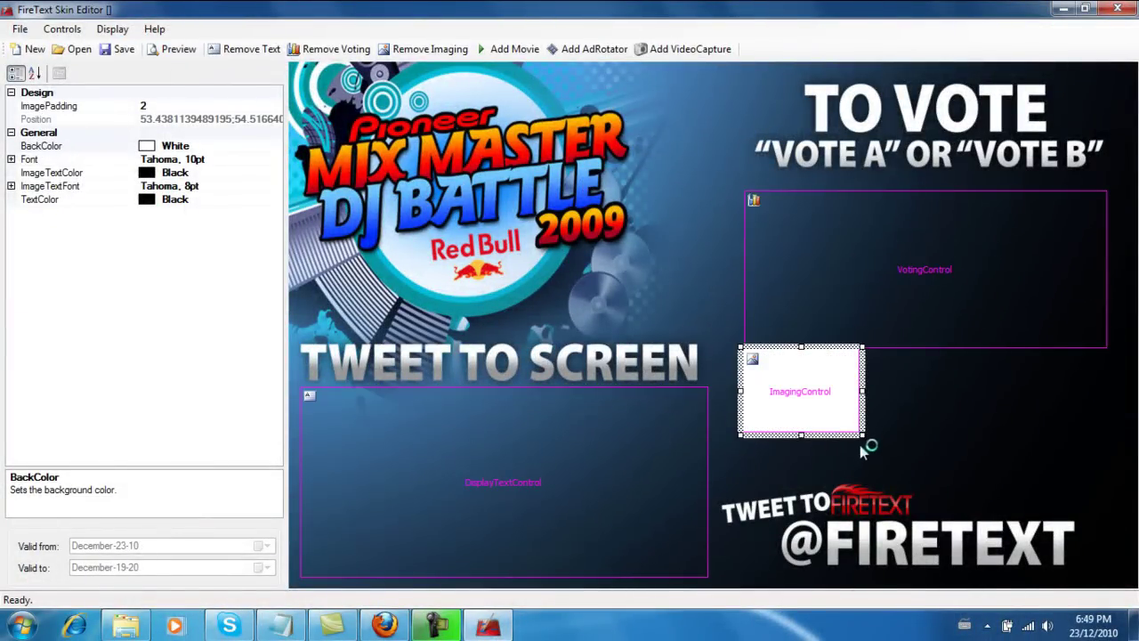
{"action": "left_click_drag", "start_coordinate": [864, 454], "coordinate": [1096, 481]}
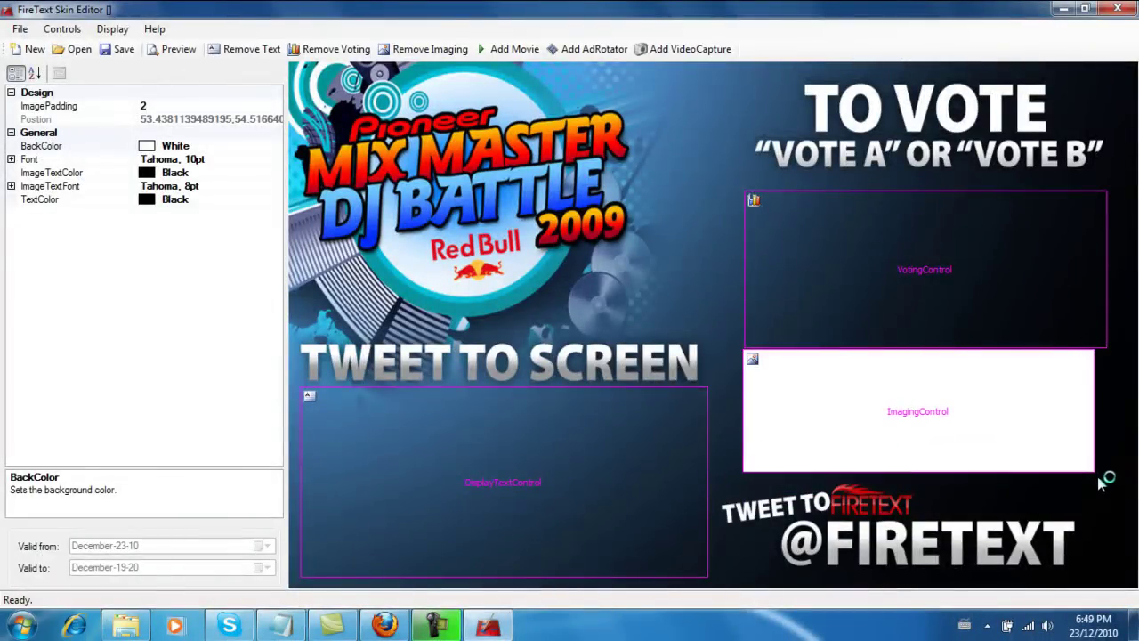
{"action": "left_click_drag", "start_coordinate": [926, 351], "coordinate": [931, 360]}
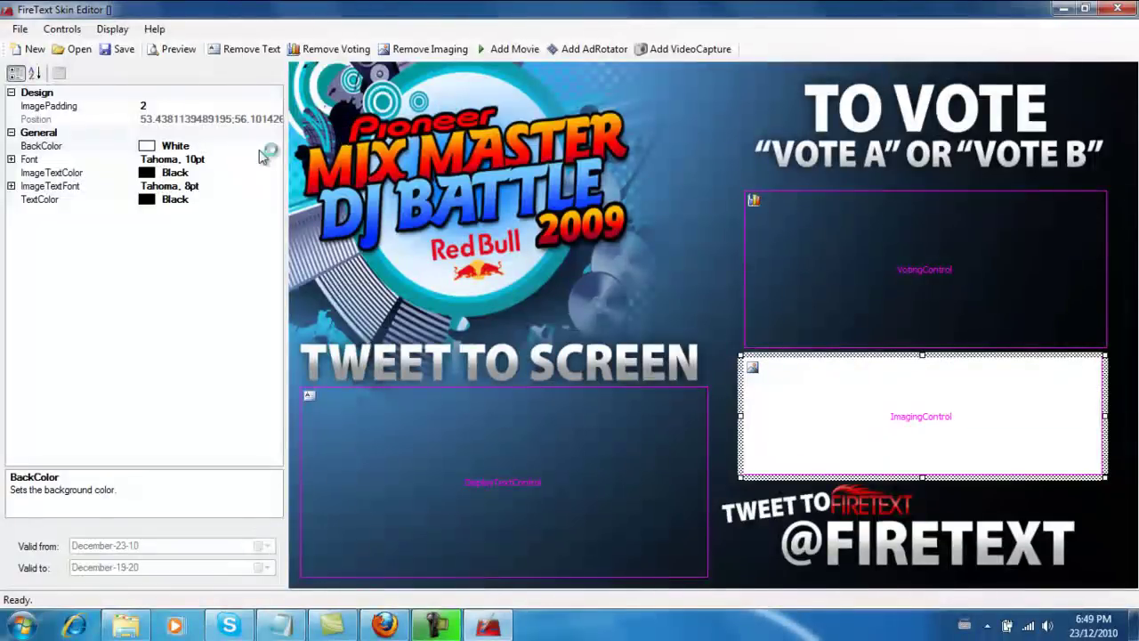
Set the imaging control's BackColor to Transparent, and show the skin in the preview.
{"action": "left_click", "coordinate": [275, 148]}
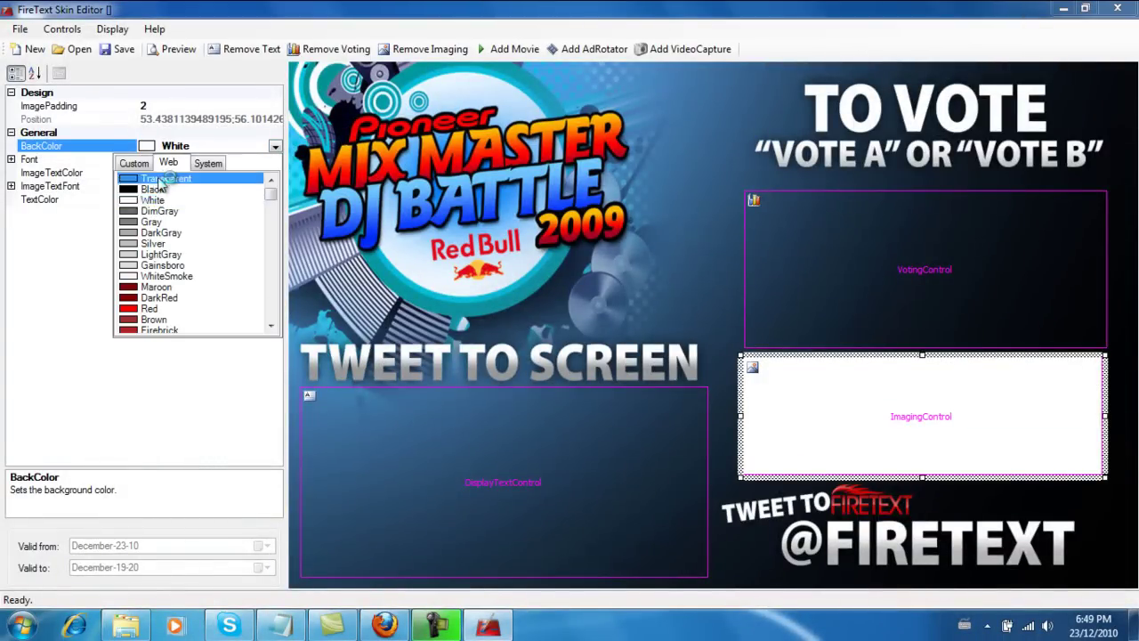
{"action": "left_click", "coordinate": [158, 179]}
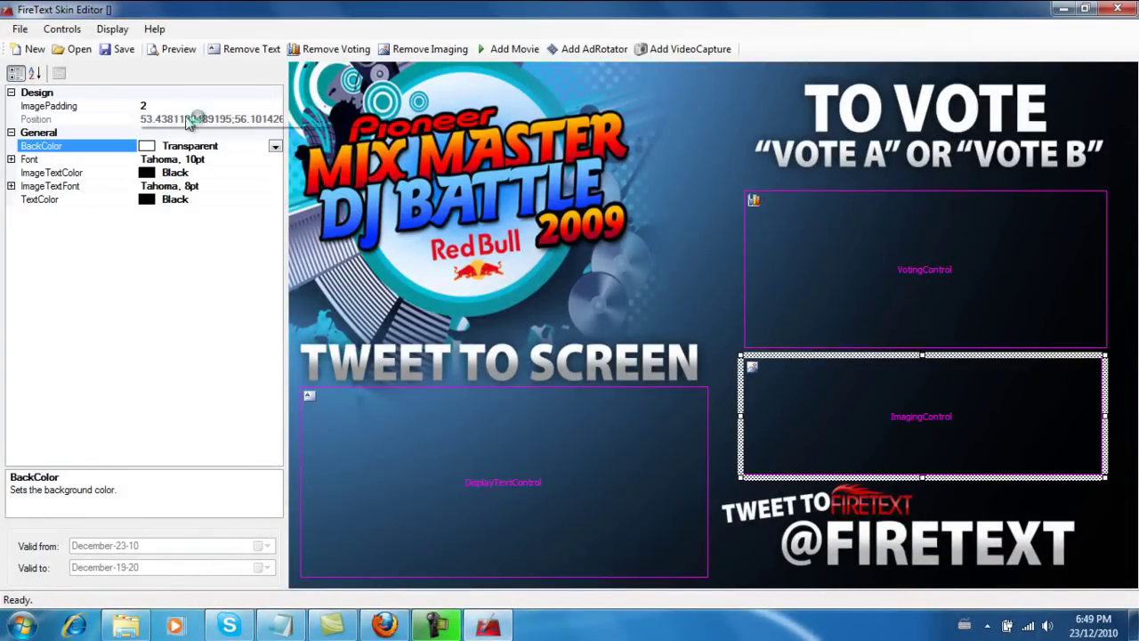
{"action": "left_click", "coordinate": [175, 50]}
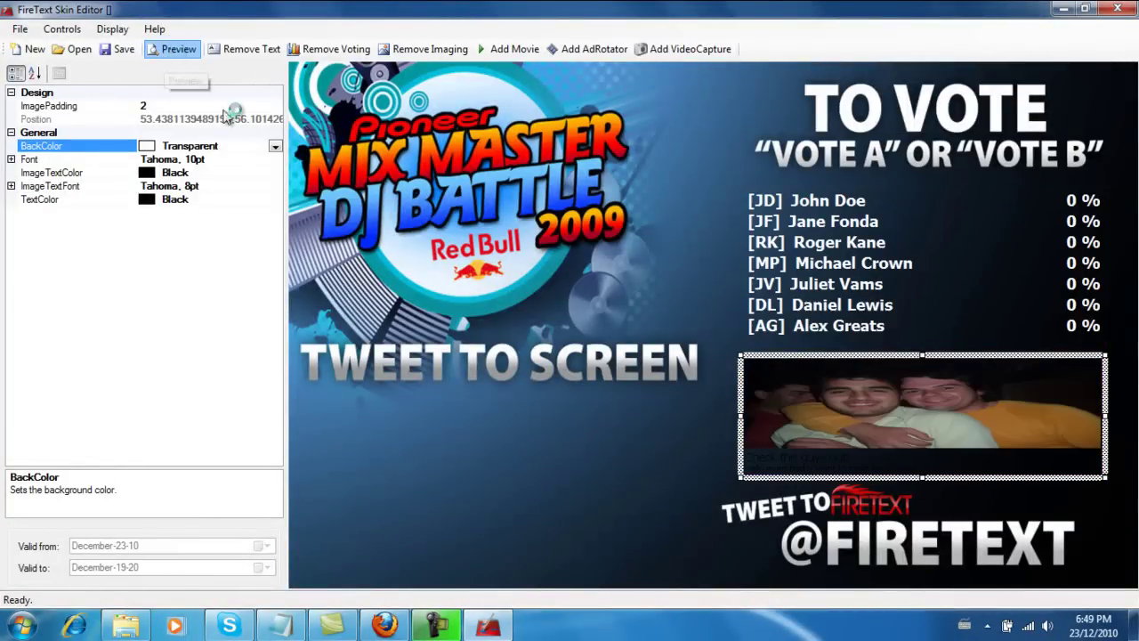
{"action": "left_click", "coordinate": [778, 217]}
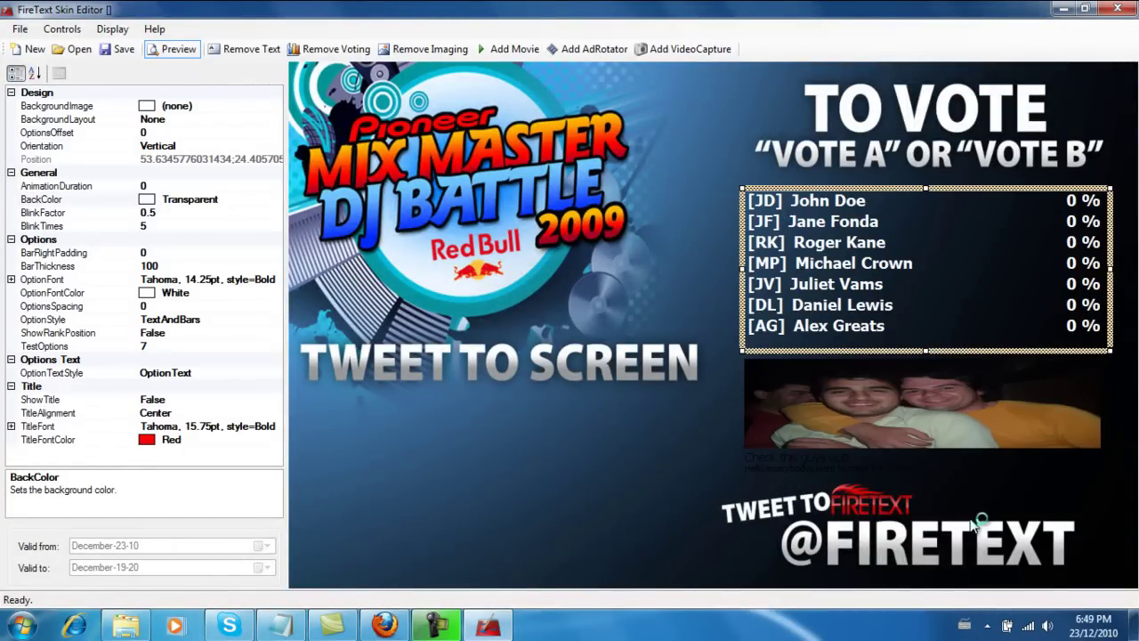
{"action": "left_click", "coordinate": [953, 410]}
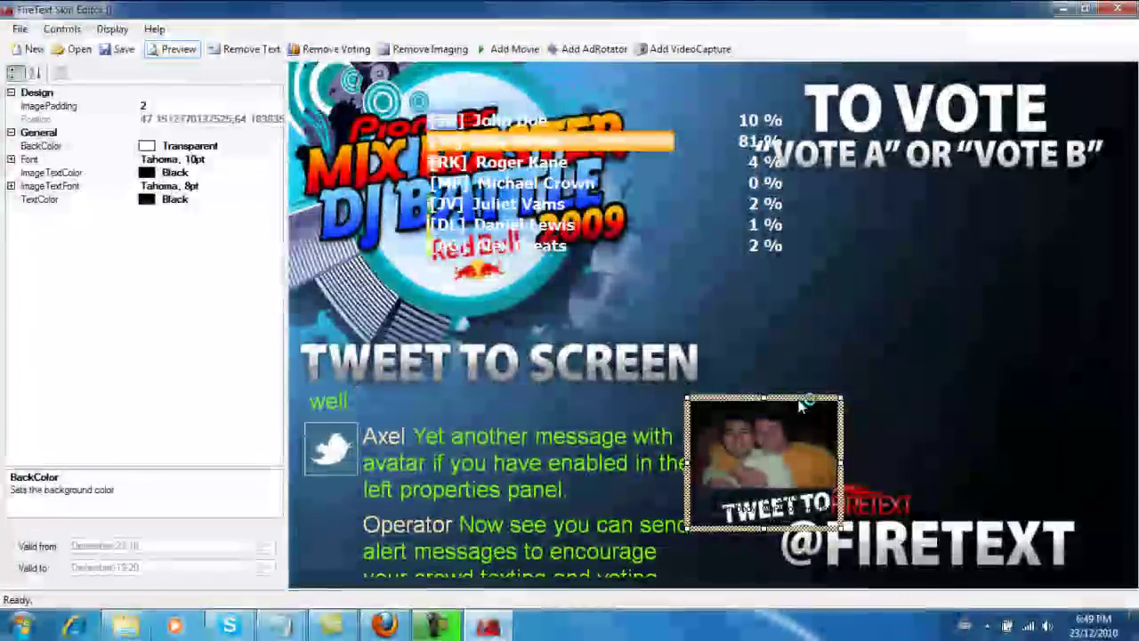
{"action": "left_click", "coordinate": [1035, 396]}
{"action": "left_click", "coordinate": [777, 159]}
{"action": "left_click_drag", "start_coordinate": [668, 109], "coordinate": [988, 210]}
{"action": "left_click", "coordinate": [1011, 461]}
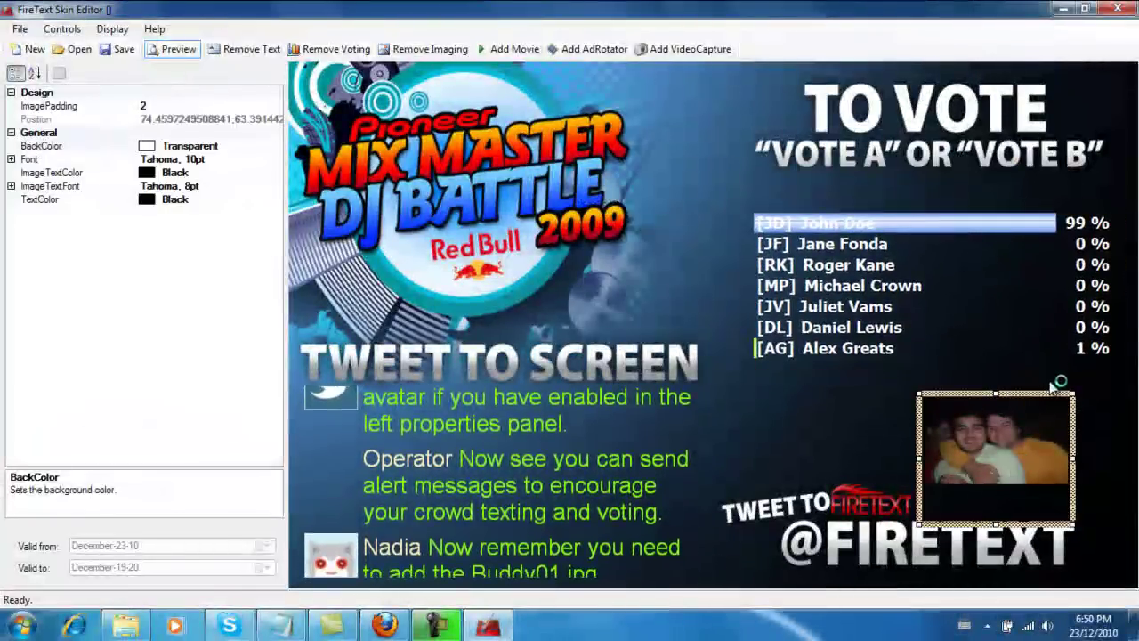
{"action": "left_click_drag", "start_coordinate": [1060, 392], "coordinate": [1095, 378]}
{"action": "left_click_drag", "start_coordinate": [962, 508], "coordinate": [937, 522]}
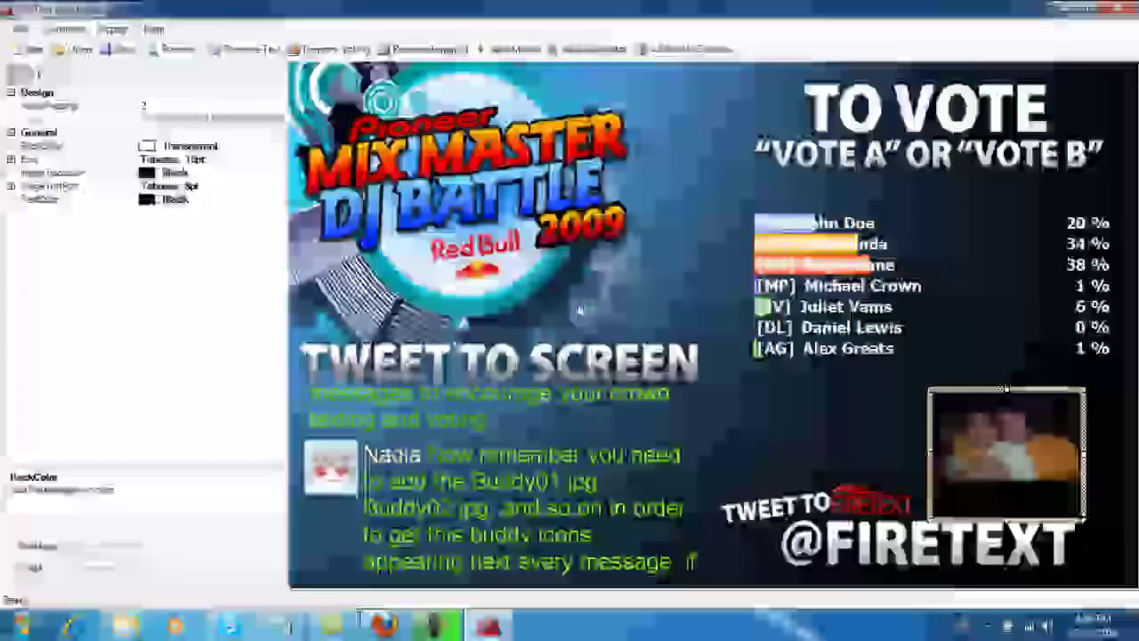
{"action": "left_click", "coordinate": [580, 307]}
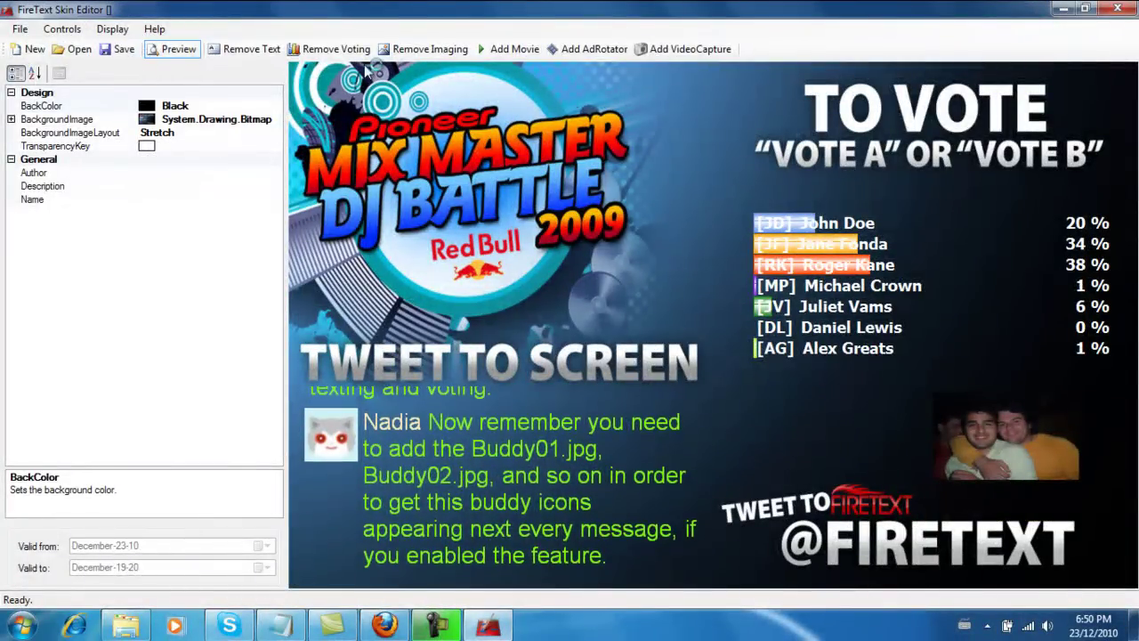
Add a movie control, fit it below the voting list beside the imaging control, and nudge the imaging control upward.
{"action": "left_click", "coordinate": [531, 51]}
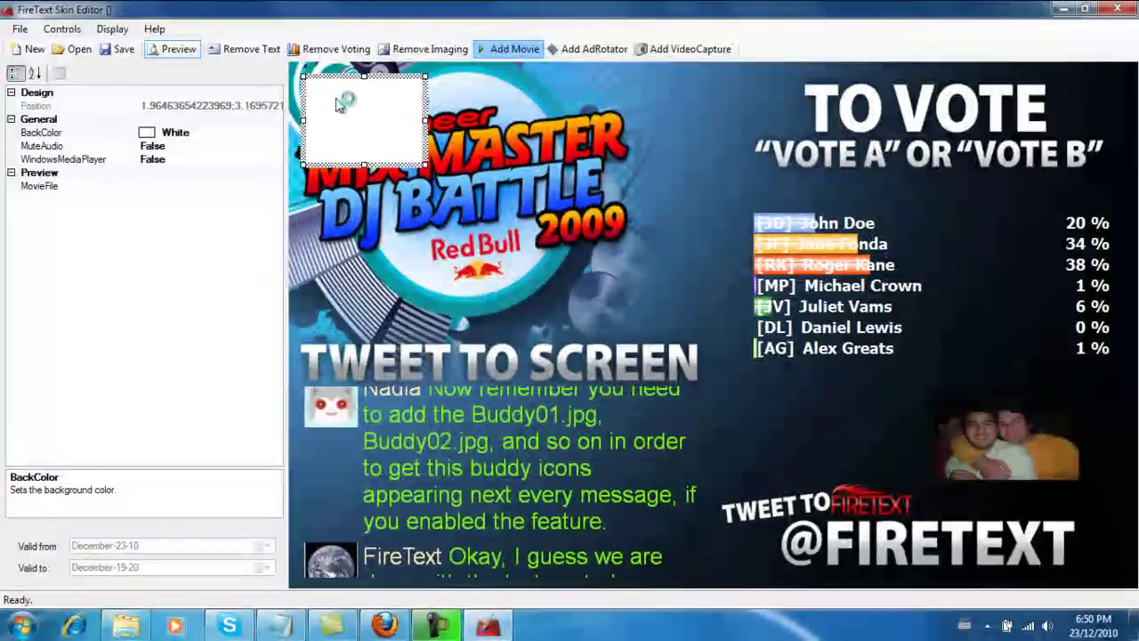
{"action": "left_click_drag", "start_coordinate": [407, 169], "coordinate": [926, 473]}
{"action": "left_click", "coordinate": [1018, 457]}
{"action": "left_click_drag", "start_coordinate": [1061, 393], "coordinate": [1057, 377]}
{"action": "left_click", "coordinate": [765, 393]}
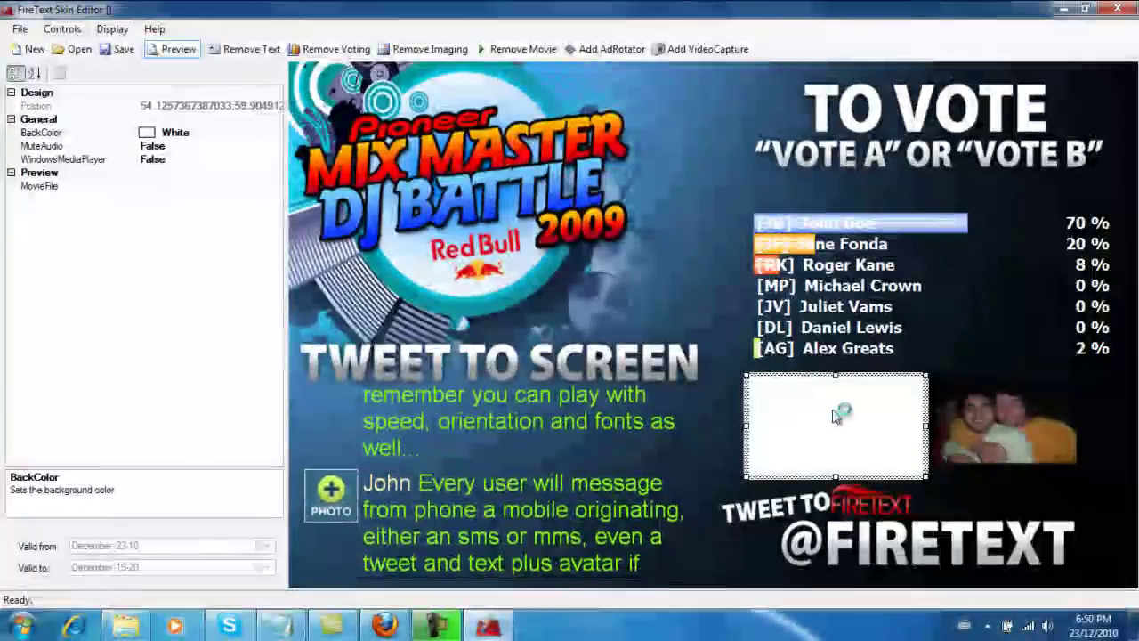
Add an AdRotator control and move it off the DJ Battle logo to just below the movie control.
{"action": "left_click", "coordinate": [668, 167]}
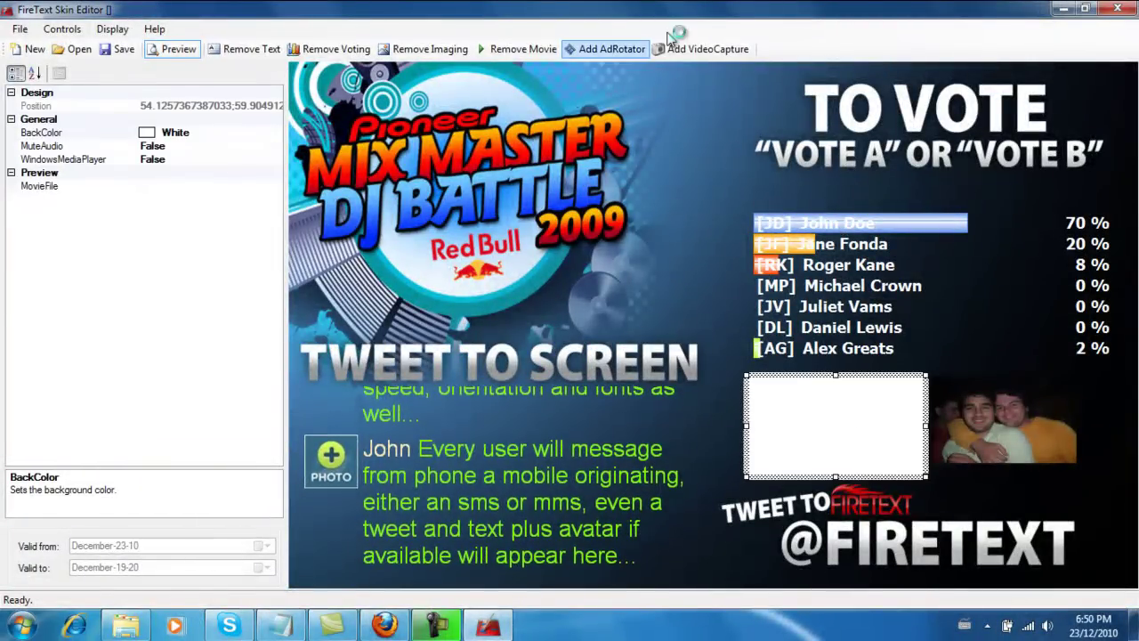
{"action": "left_click", "coordinate": [613, 51]}
{"action": "left_click", "coordinate": [372, 100]}
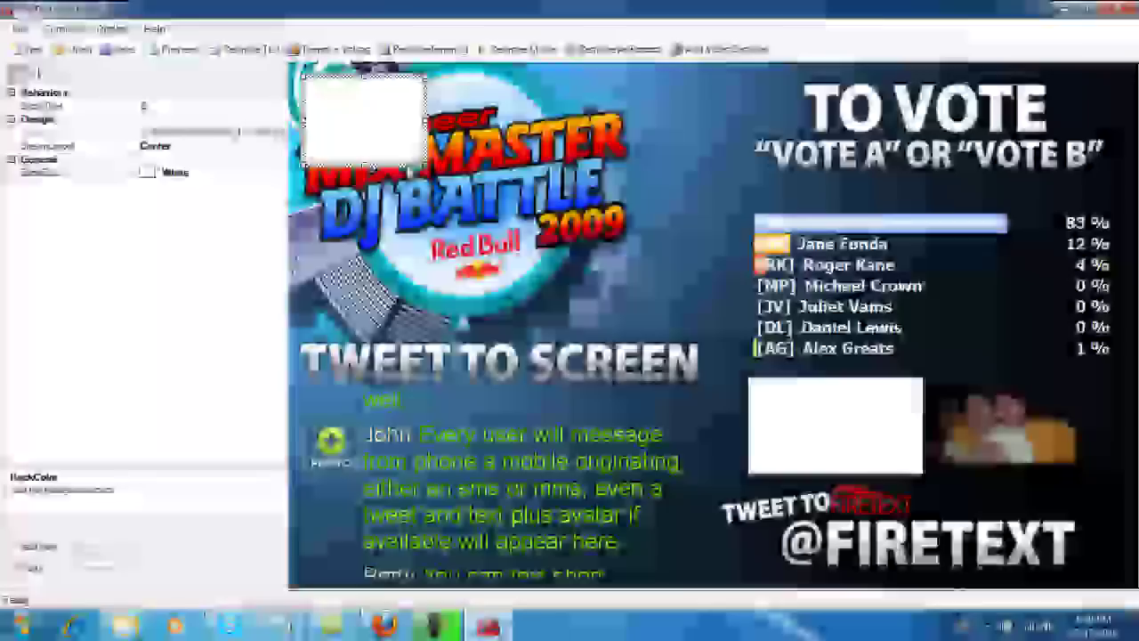
{"action": "left_click_drag", "start_coordinate": [409, 177], "coordinate": [852, 550]}
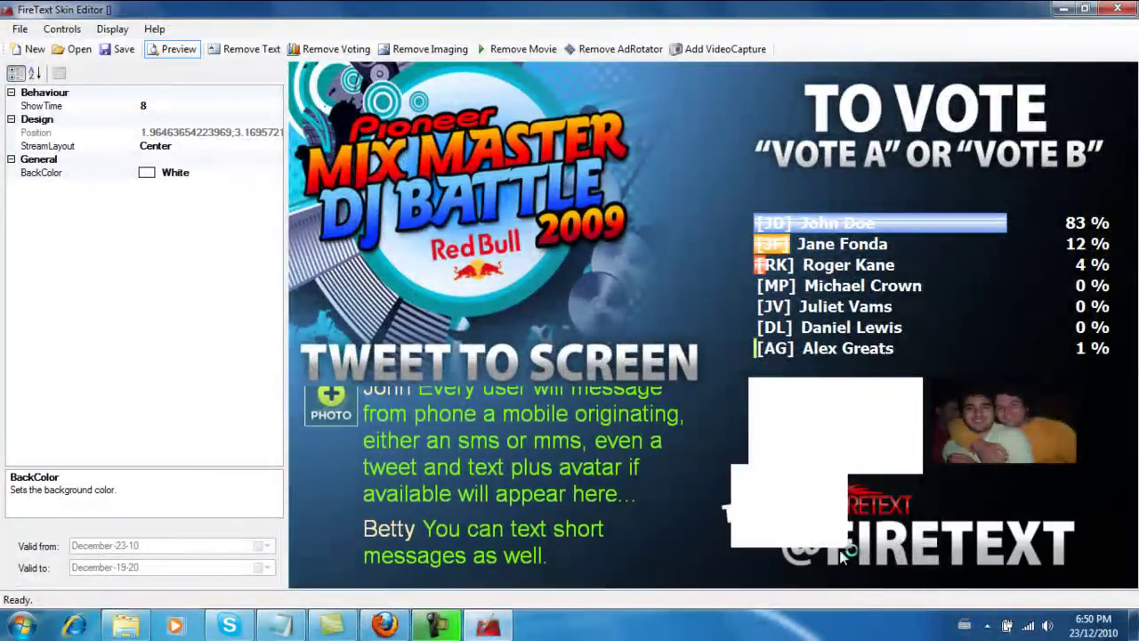
Remove the imaging control, and place the AdRotator in its spot, enlarged to match the movie control beside it.
{"action": "left_click", "coordinate": [980, 444]}
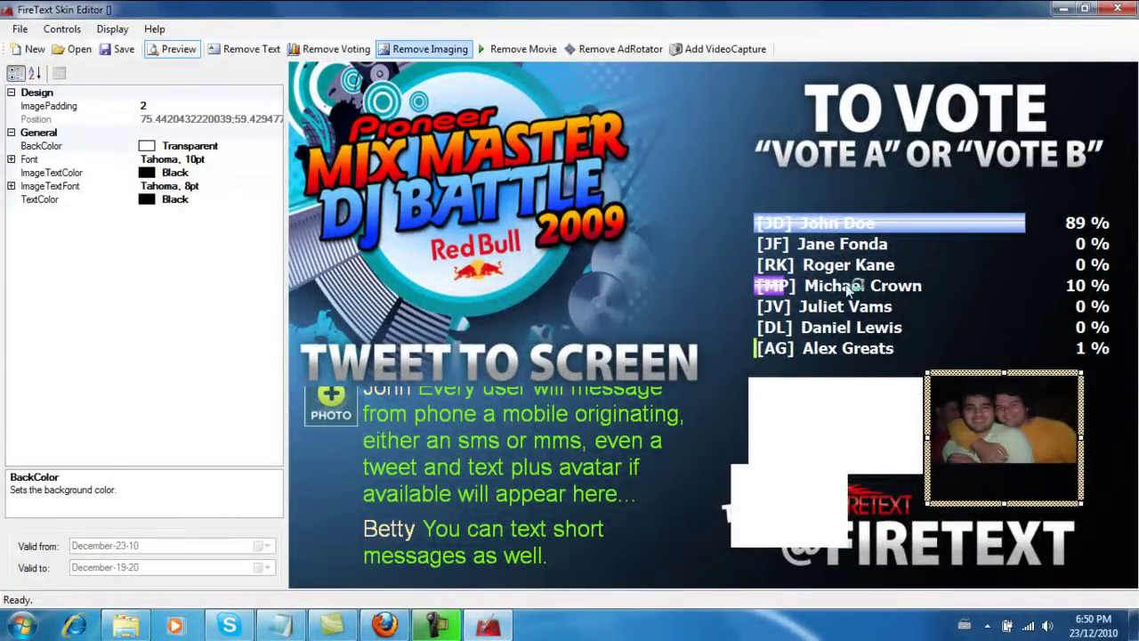
{"action": "left_click", "coordinate": [420, 52]}
{"action": "left_click", "coordinate": [814, 522]}
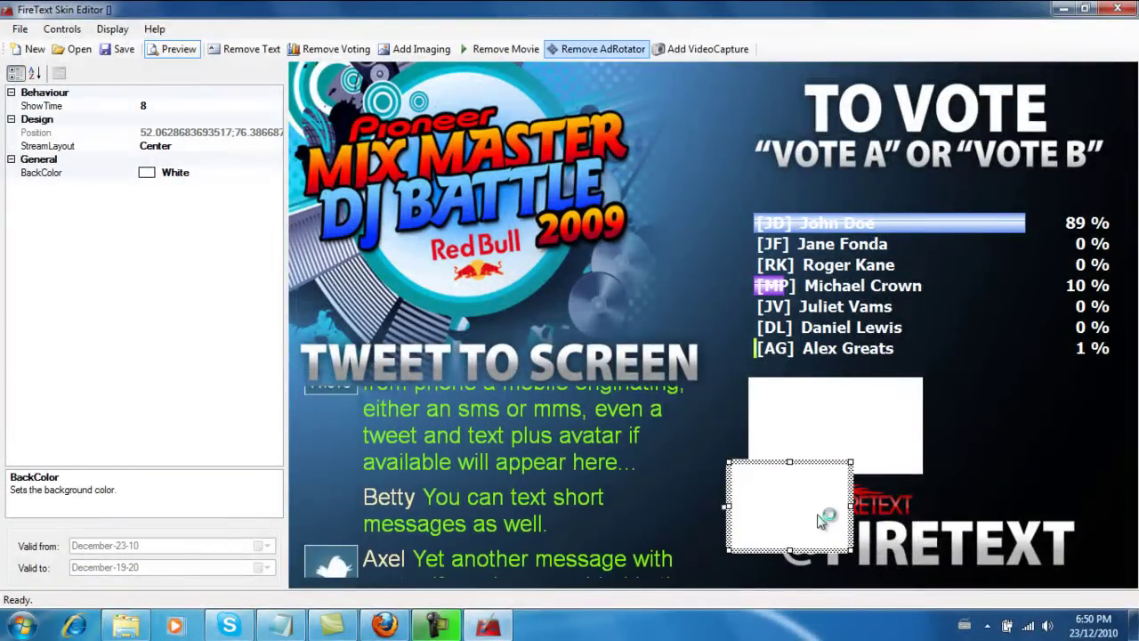
{"action": "left_click_drag", "start_coordinate": [820, 553], "coordinate": [1094, 480]}
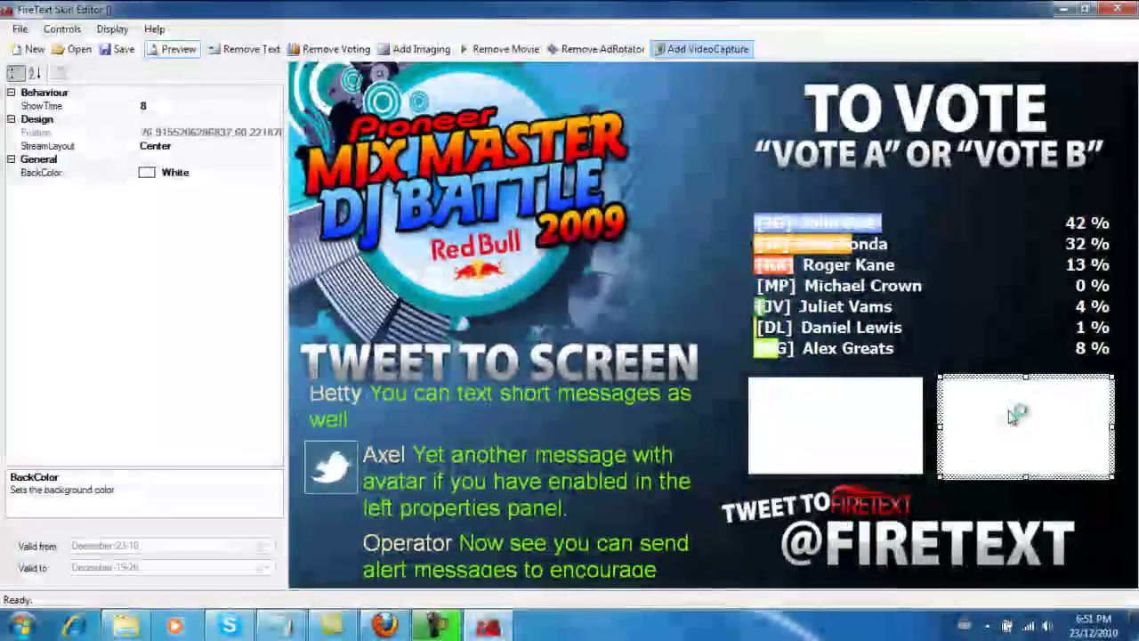
Set the AdRotator's BackColor to Transparent and compare it with the movie control beside it.
{"action": "left_click", "coordinate": [797, 442]}
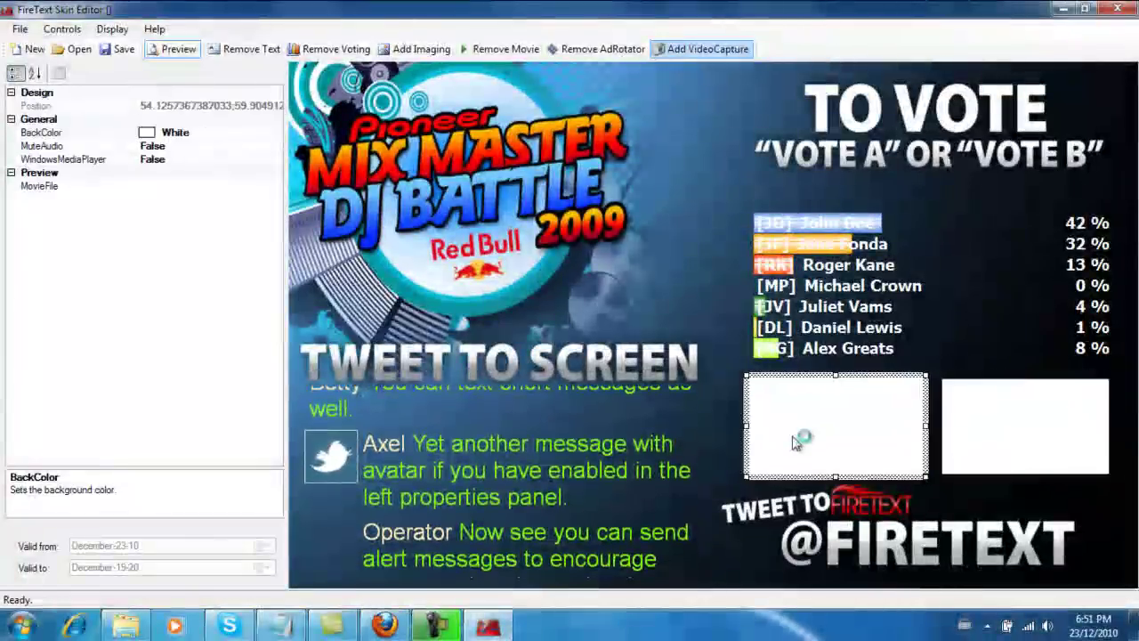
{"action": "left_click", "coordinate": [1015, 438]}
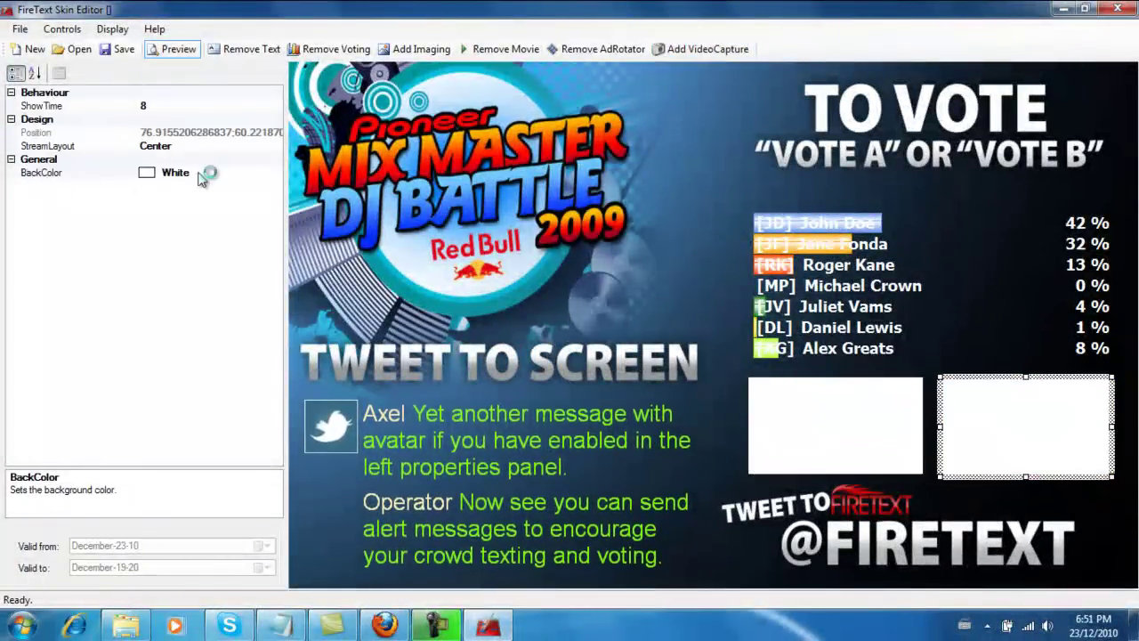
{"action": "left_click", "coordinate": [249, 175]}
{"action": "left_click", "coordinate": [275, 173]}
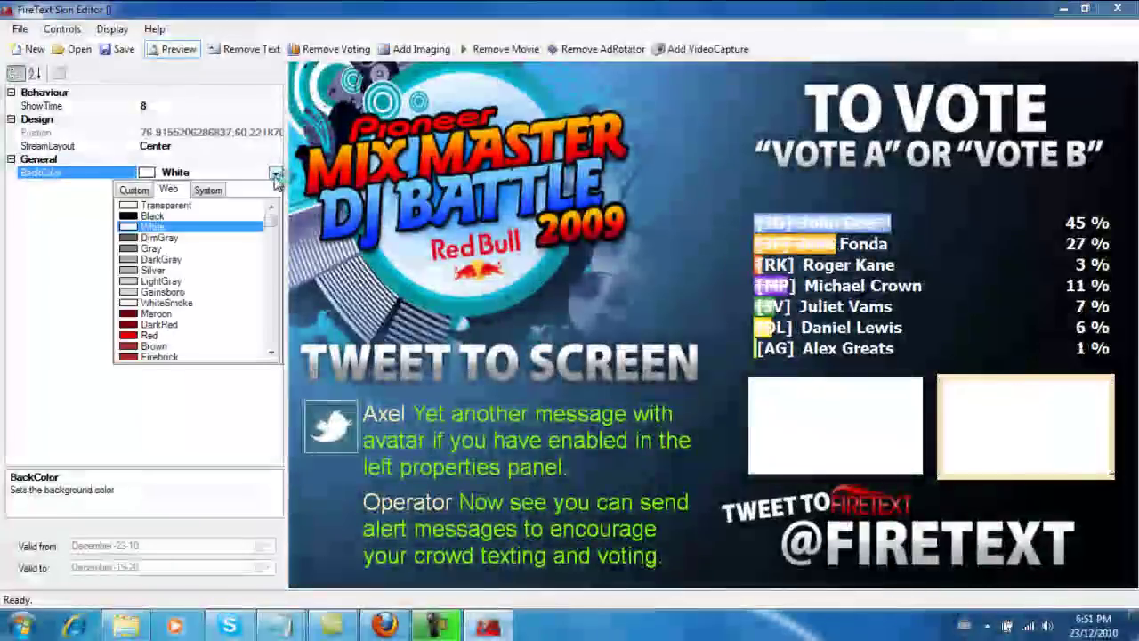
{"action": "left_click", "coordinate": [151, 213]}
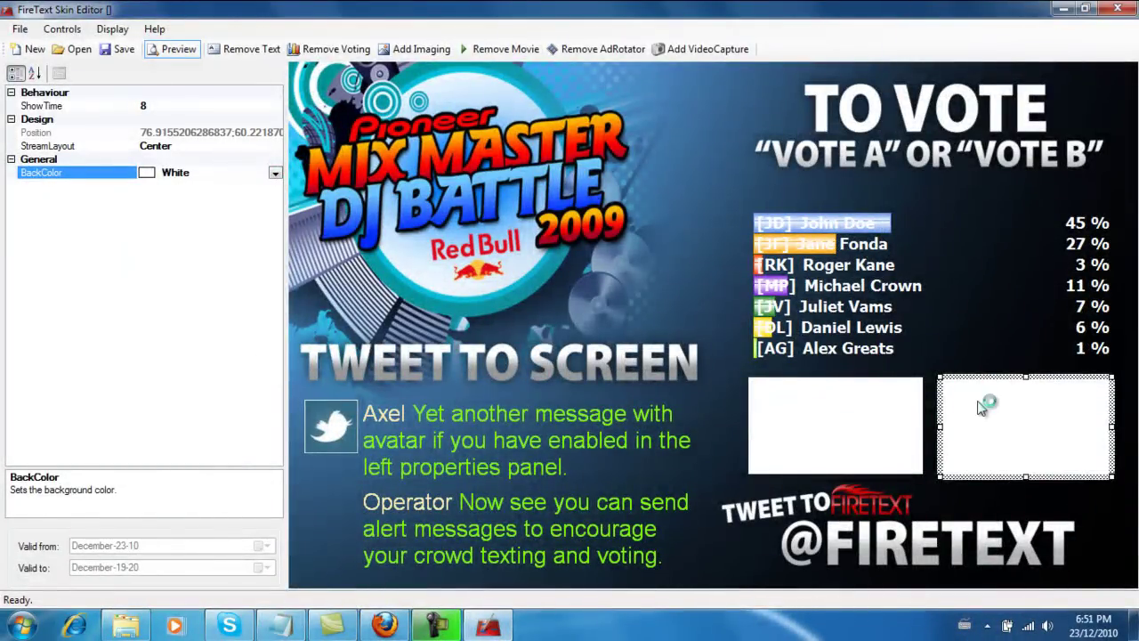
{"action": "left_click", "coordinate": [908, 412]}
{"action": "left_click", "coordinate": [1018, 412]}
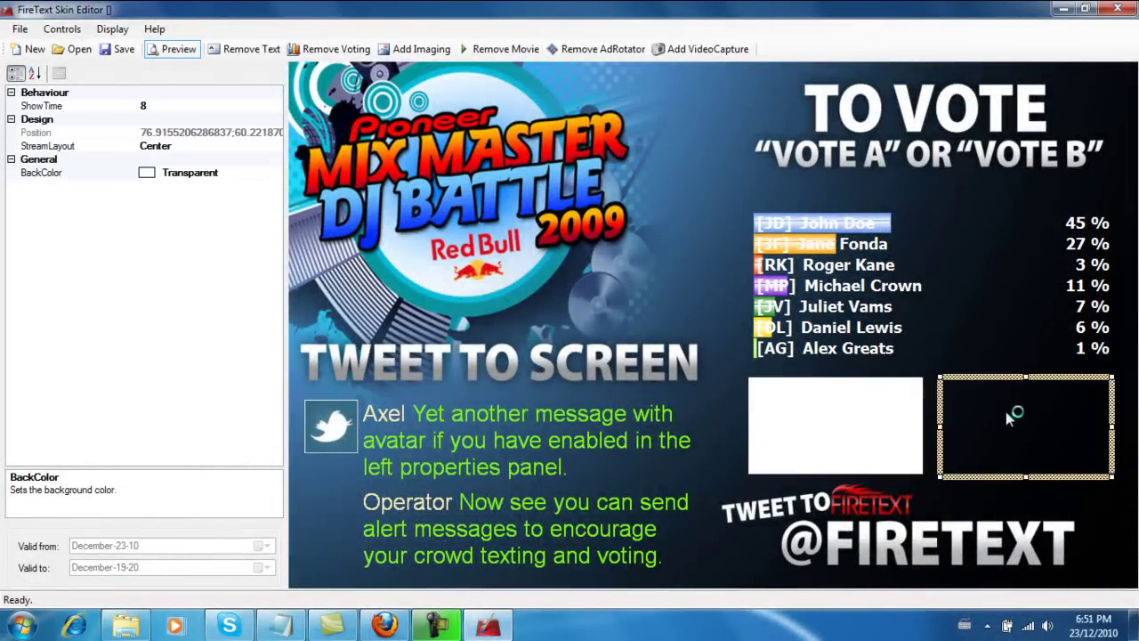
{"action": "left_click", "coordinate": [886, 434]}
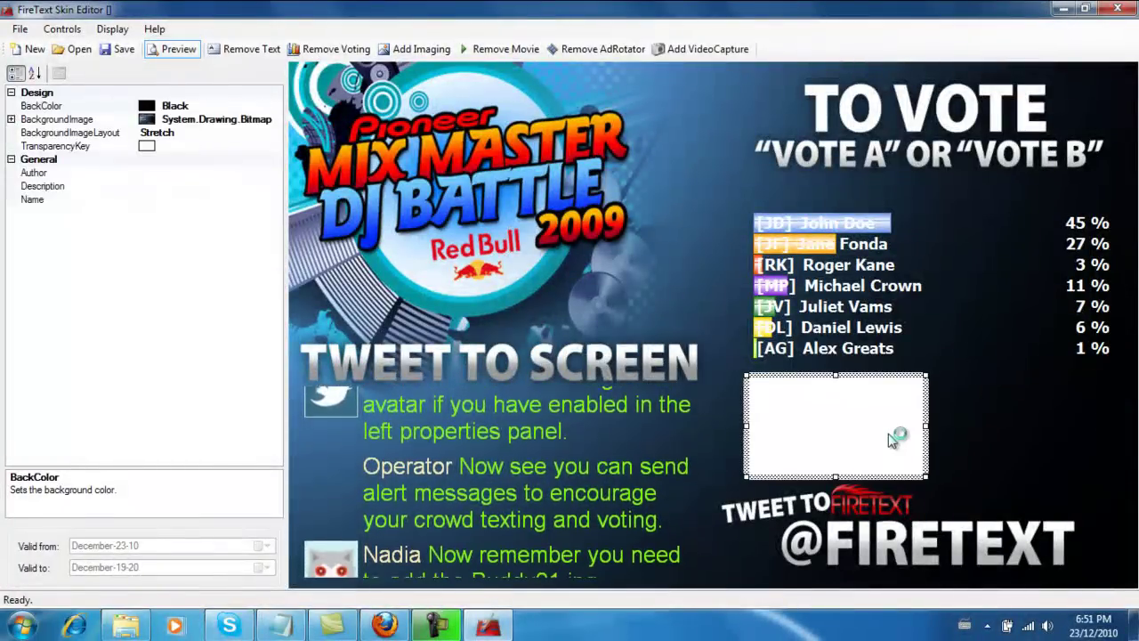
{"action": "left_click", "coordinate": [1028, 415]}
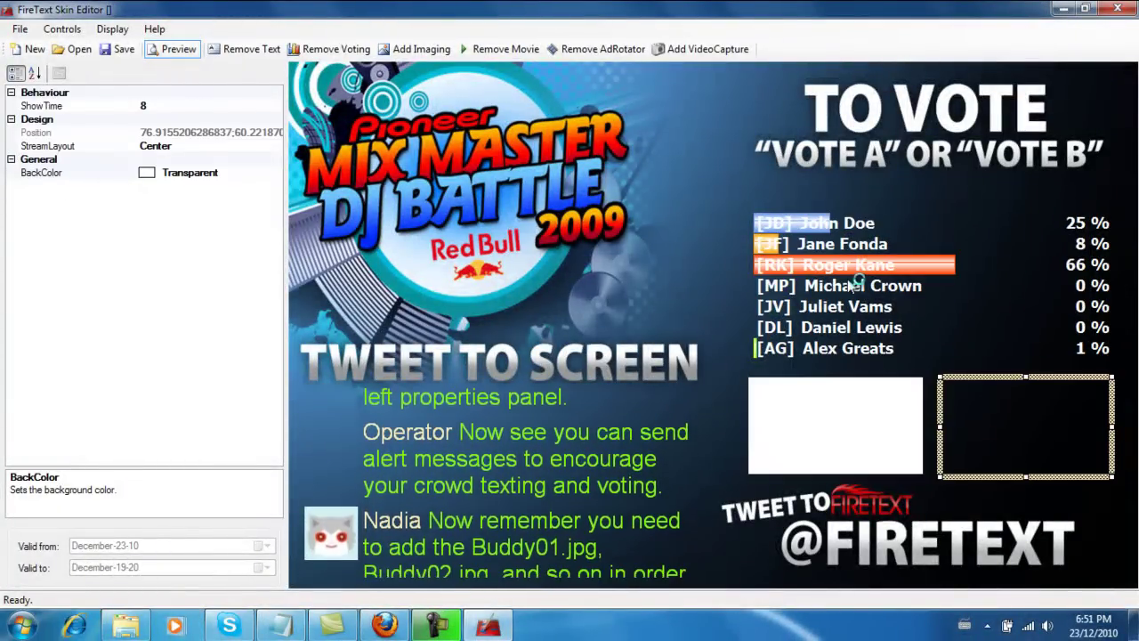
Add a video capture control and place it between the 2009 logo and the voting list, above TWEET TO SCREEN.
{"action": "left_click", "coordinate": [670, 55]}
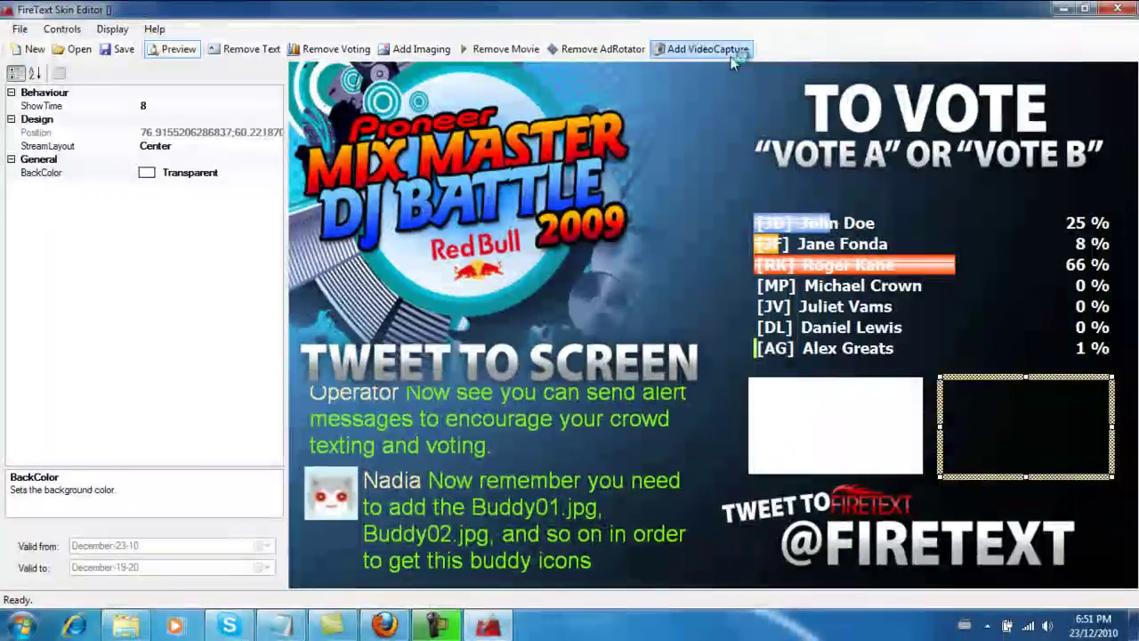
{"action": "left_click_drag", "start_coordinate": [375, 130], "coordinate": [712, 340]}
{"action": "left_click", "coordinate": [997, 441]}
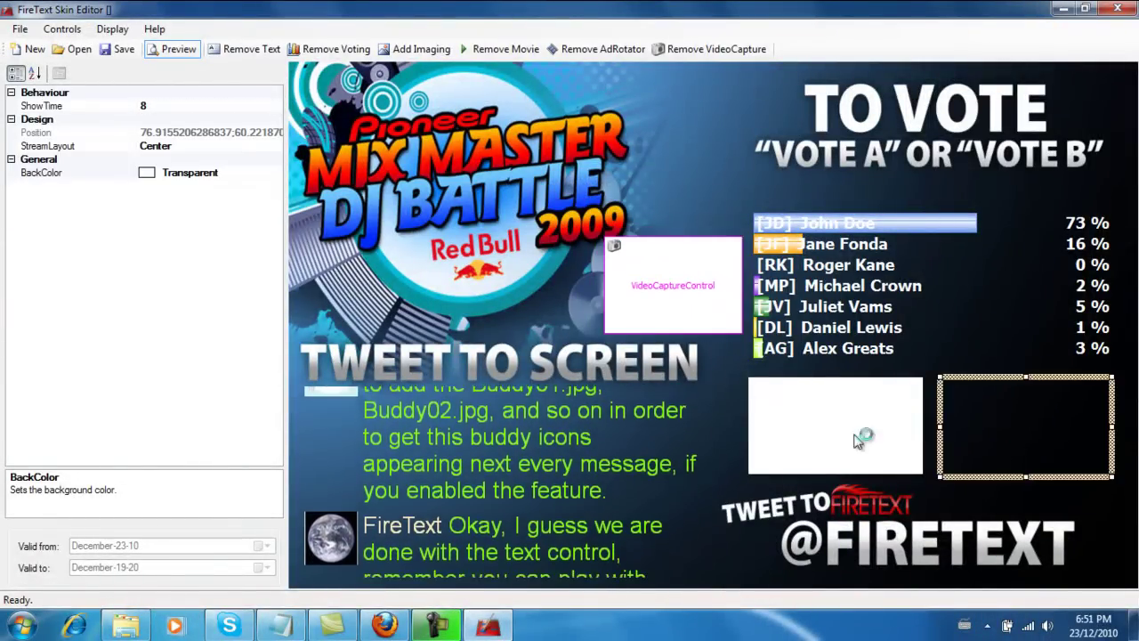
{"action": "left_click", "coordinate": [829, 433]}
Set the skin's Description to "RedBull Everything Template", fill in the author's name, and save the skin.
{"action": "left_click", "coordinate": [819, 224]}
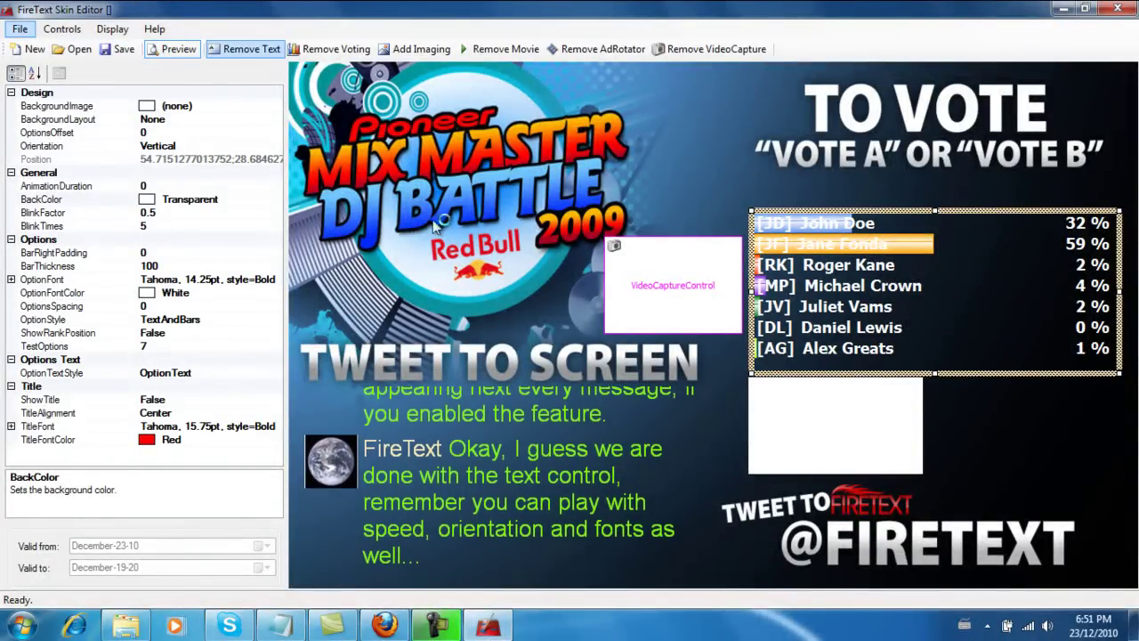
{"action": "left_click", "coordinate": [491, 292]}
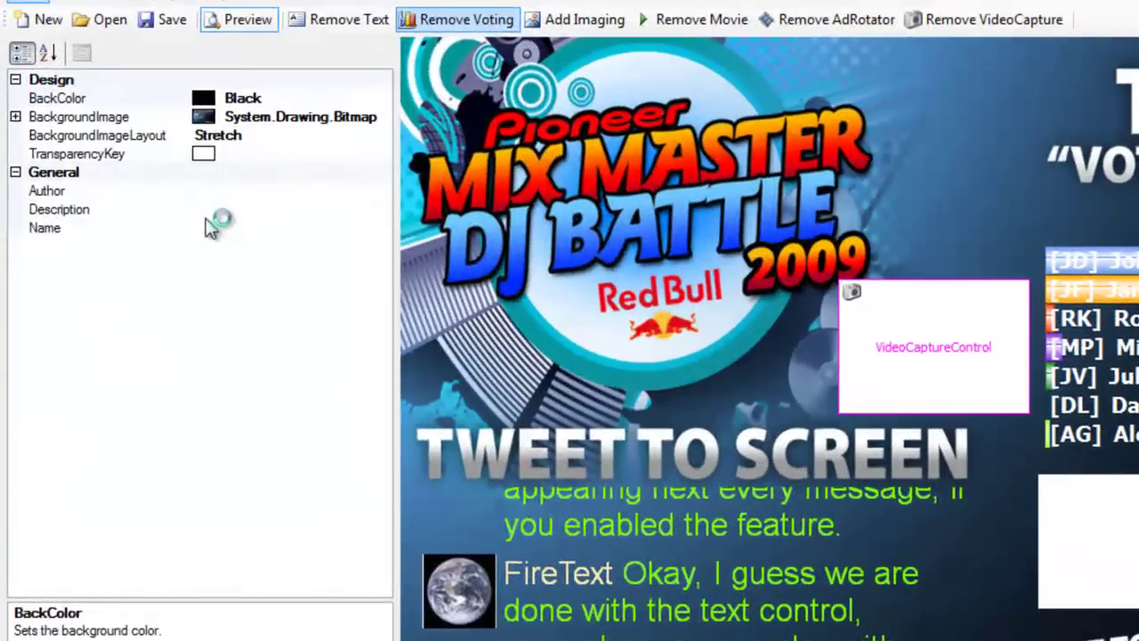
{"action": "left_click", "coordinate": [164, 202]}
{"action": "left_click", "coordinate": [169, 187]}
{"action": "type", "text": "Red Bull Everything Template"}
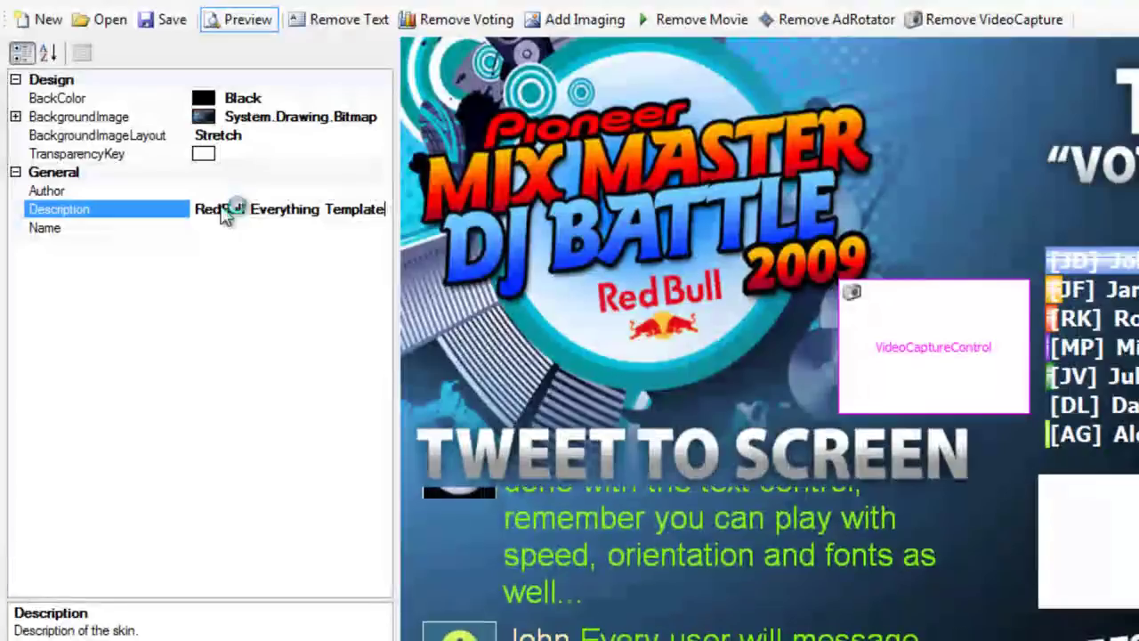
{"action": "left_click", "coordinate": [220, 191]}
{"action": "type", "text": "Raoul"}
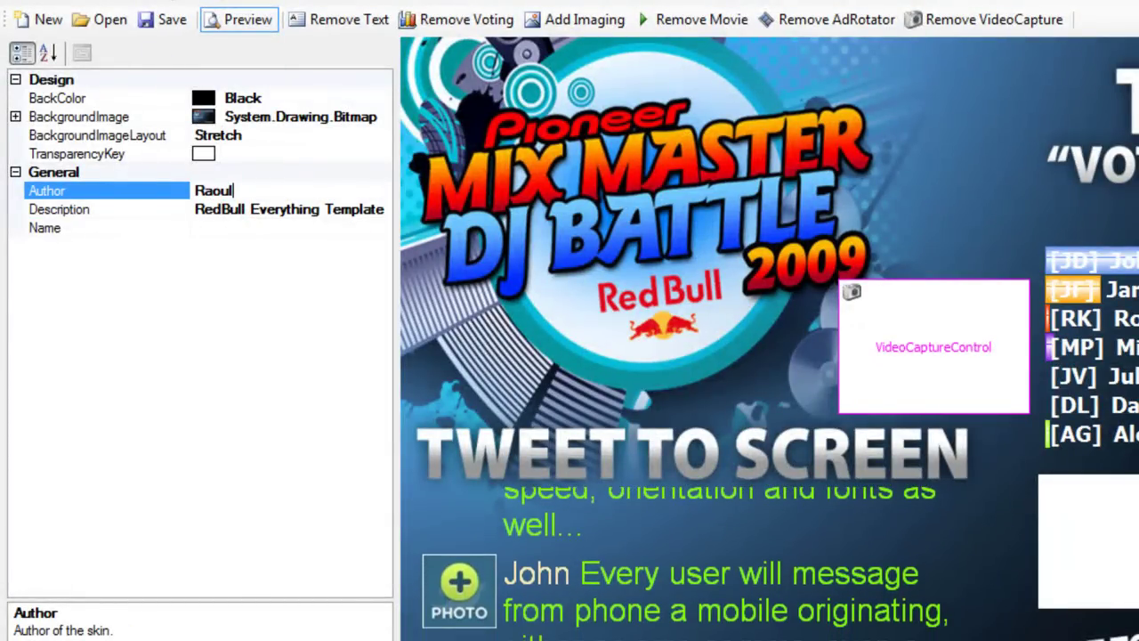
{"action": "left_click", "coordinate": [36, 3]}
{"action": "left_click", "coordinate": [89, 68]}
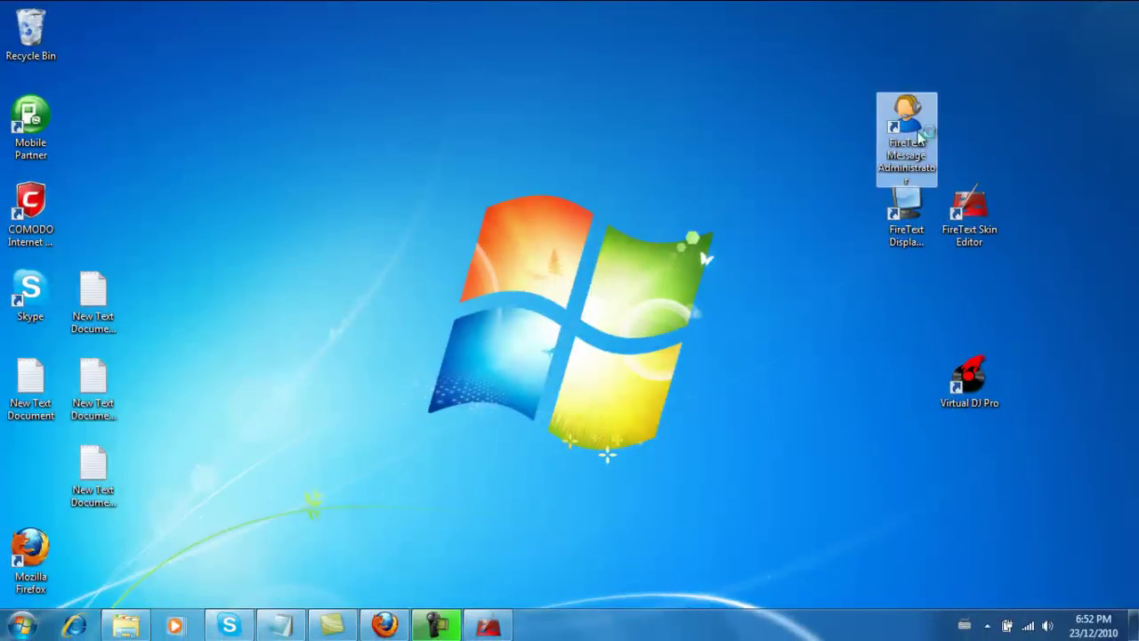
Launch FireText Display and move its Message Screen window aside.
{"action": "double_click", "coordinate": [907, 221]}
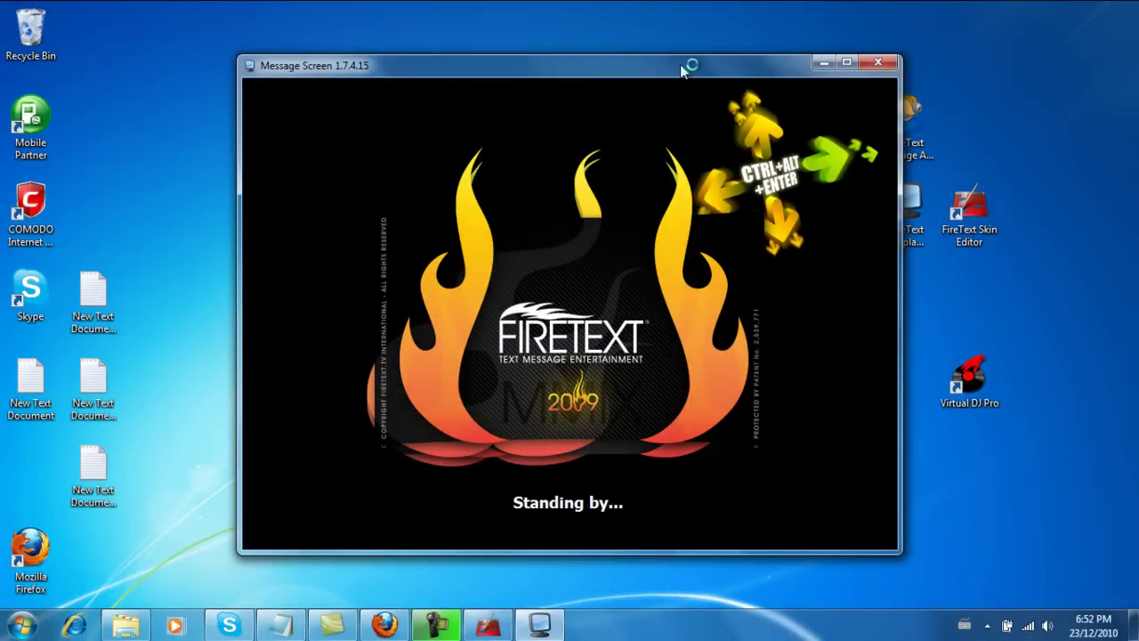
{"action": "left_click_drag", "start_coordinate": [699, 65], "coordinate": [557, 61]}
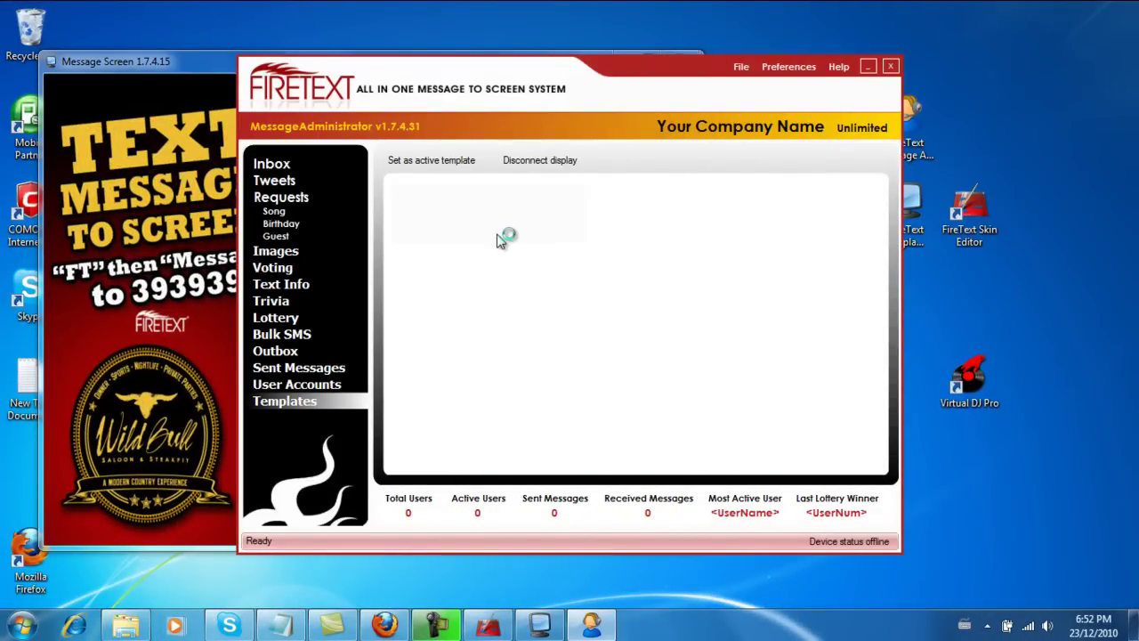
Set the RedBull Everything template as active in the Message Administrator, and check it on the Message Screen.
{"action": "left_click", "coordinate": [516, 191]}
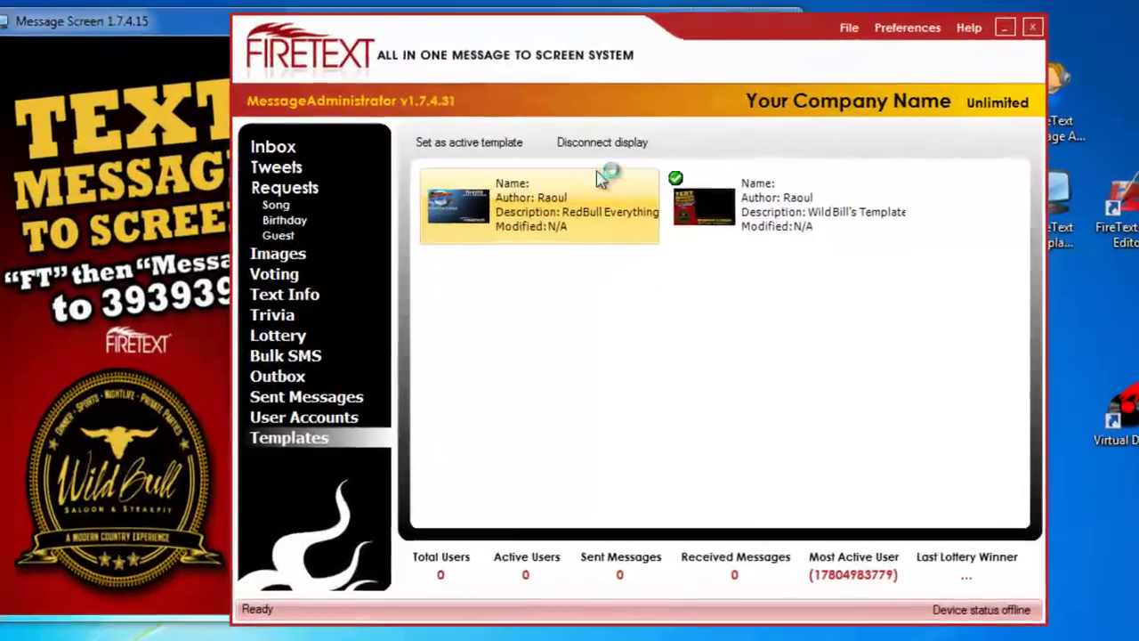
{"action": "left_click", "coordinate": [476, 141]}
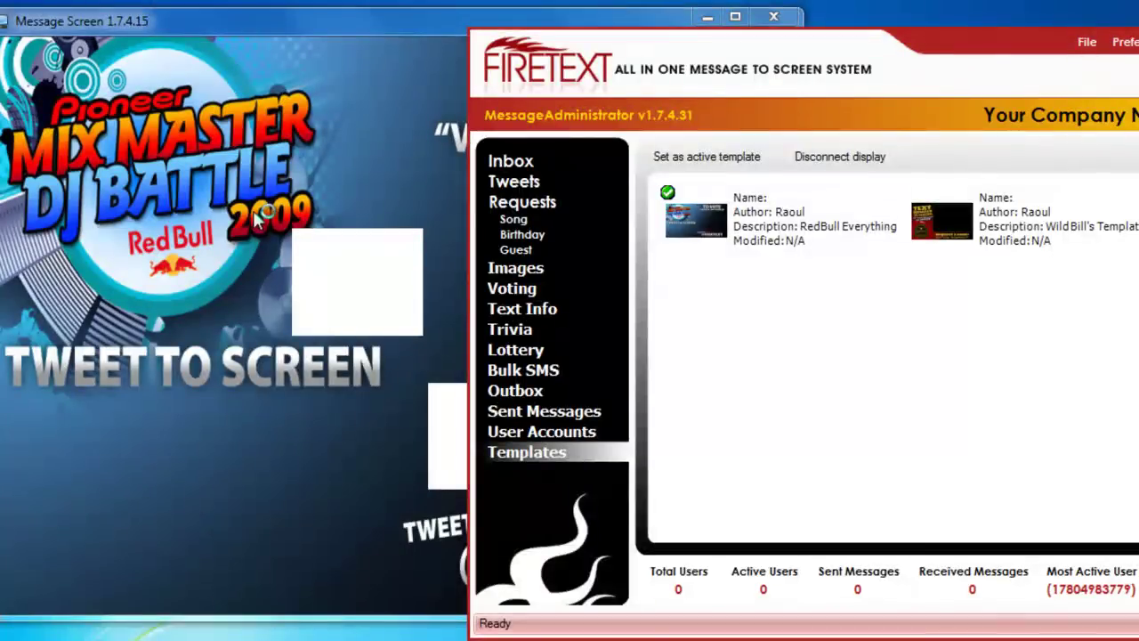
{"action": "left_click", "coordinate": [349, 111]}
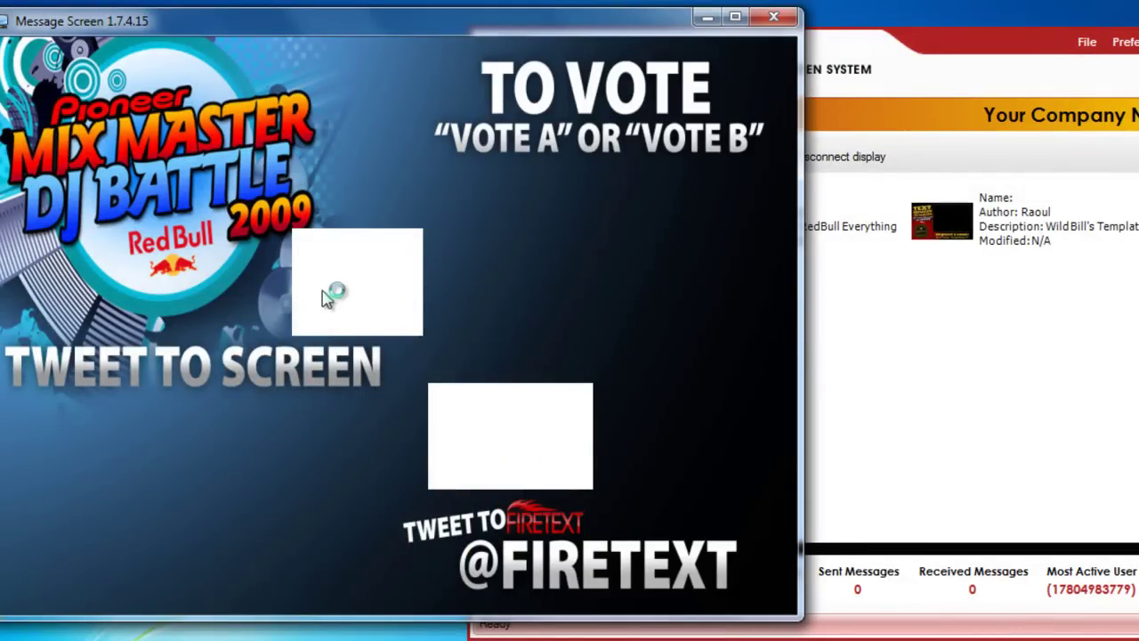
{"action": "left_click", "coordinate": [1059, 450]}
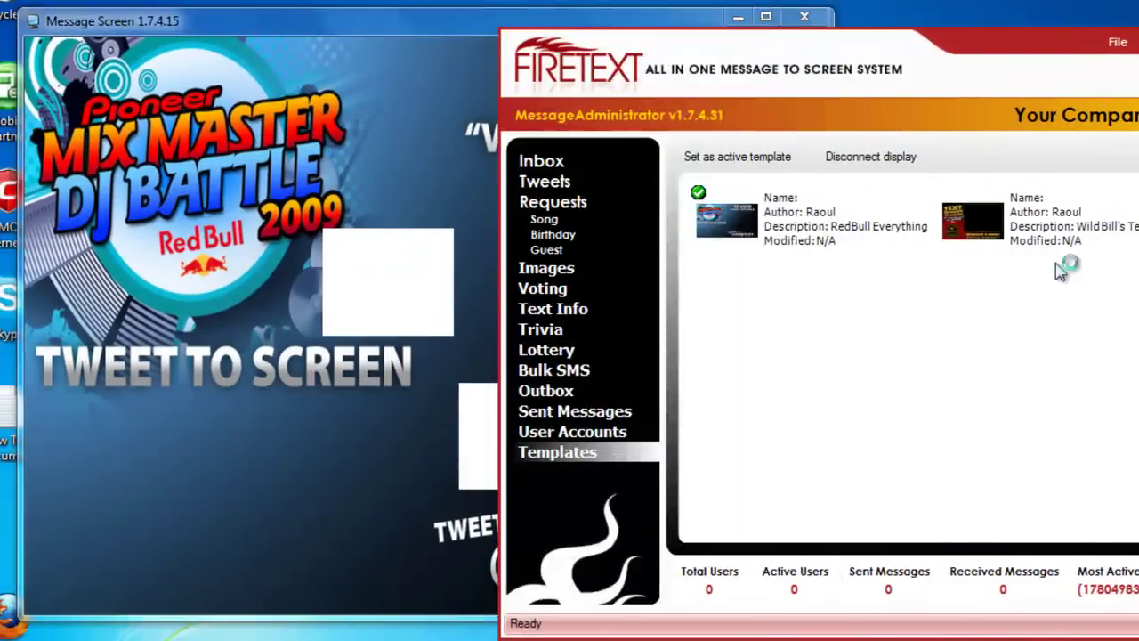
{"action": "left_click", "coordinate": [1124, 50]}
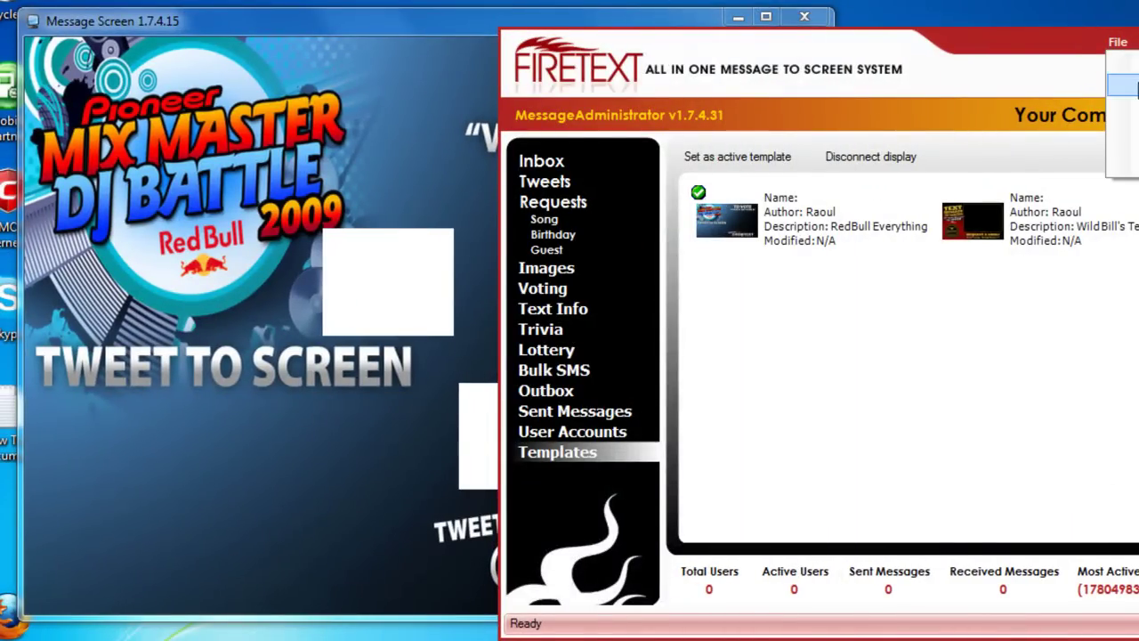
{"action": "left_click", "coordinate": [1123, 89]}
{"action": "left_click", "coordinate": [755, 399]}
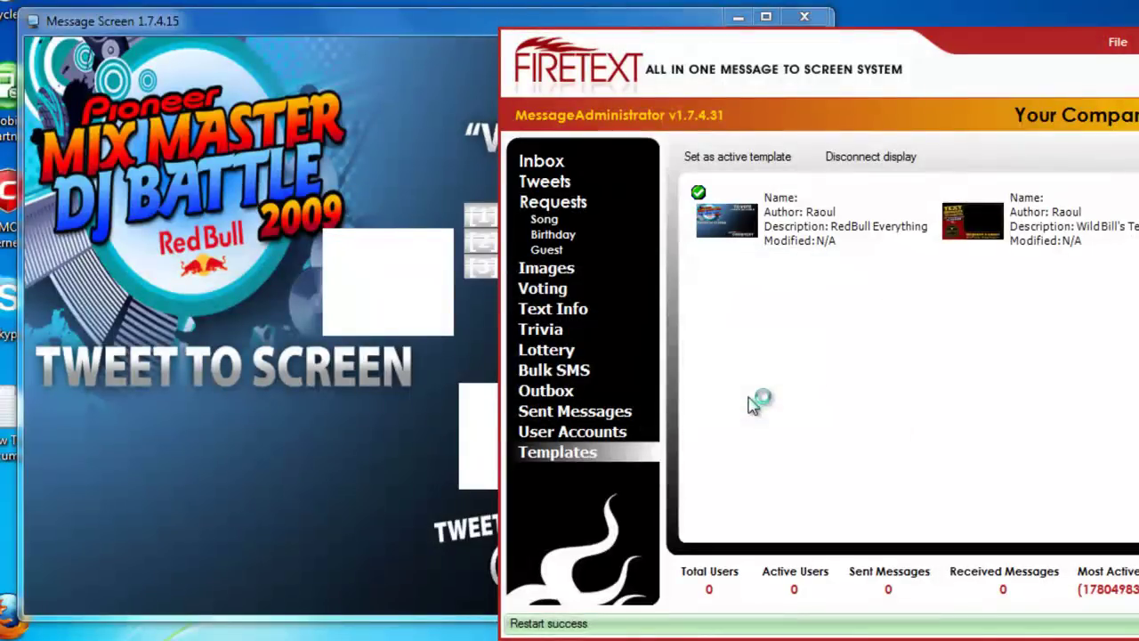
Send the inbox message ending in "is the koolest" to the screen, and check it on the Message Screen.
{"action": "left_click", "coordinate": [576, 166]}
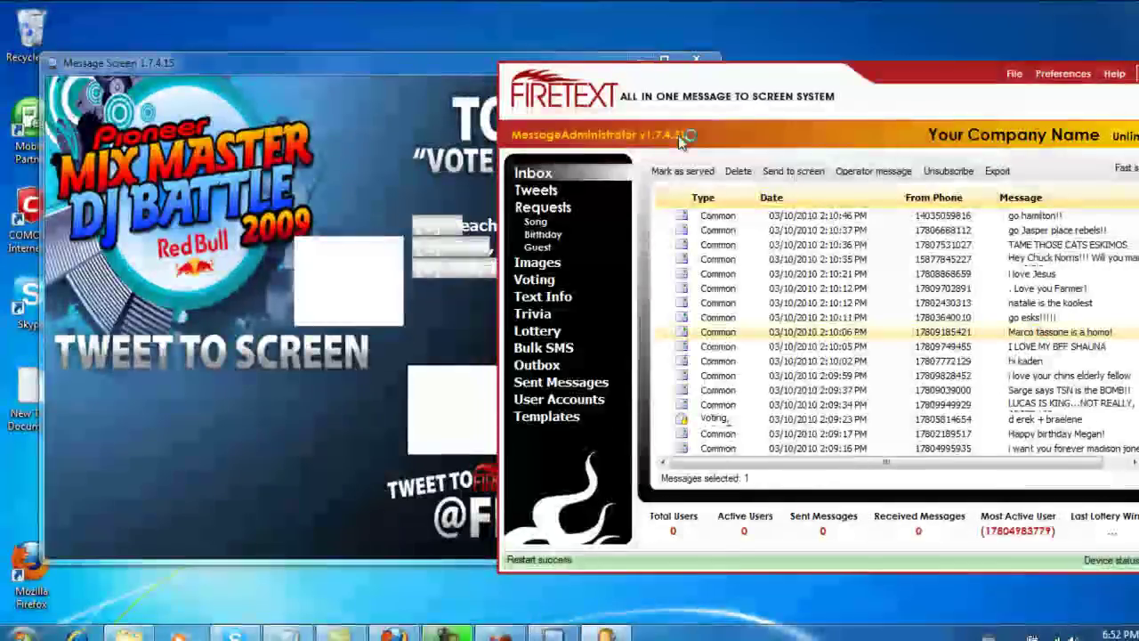
{"action": "left_click", "coordinate": [806, 172]}
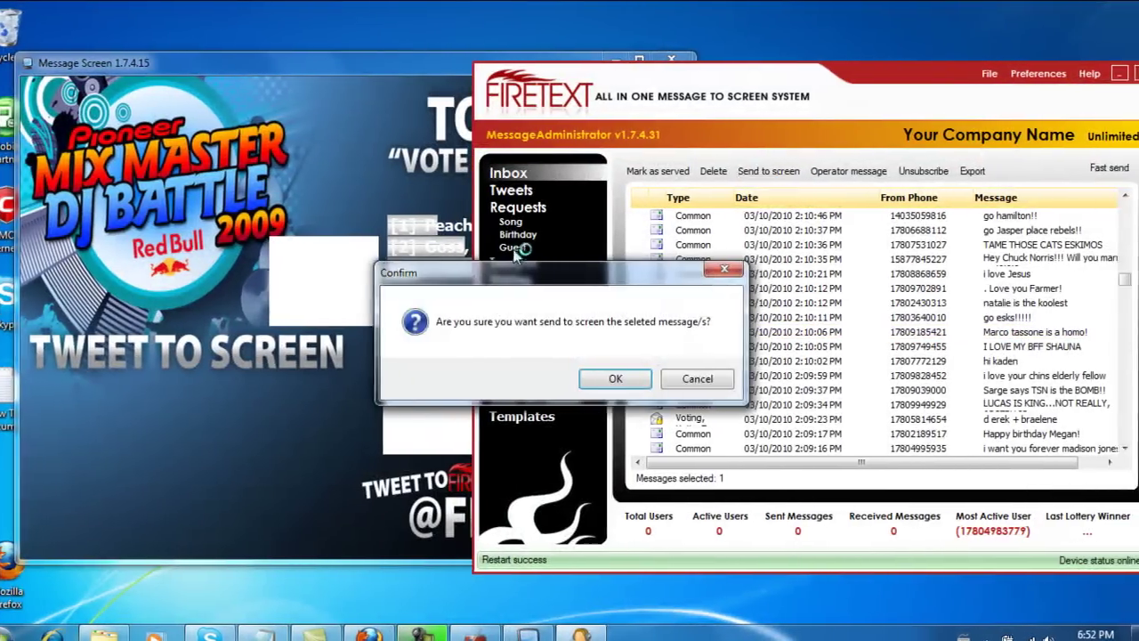
{"action": "left_click", "coordinate": [699, 378]}
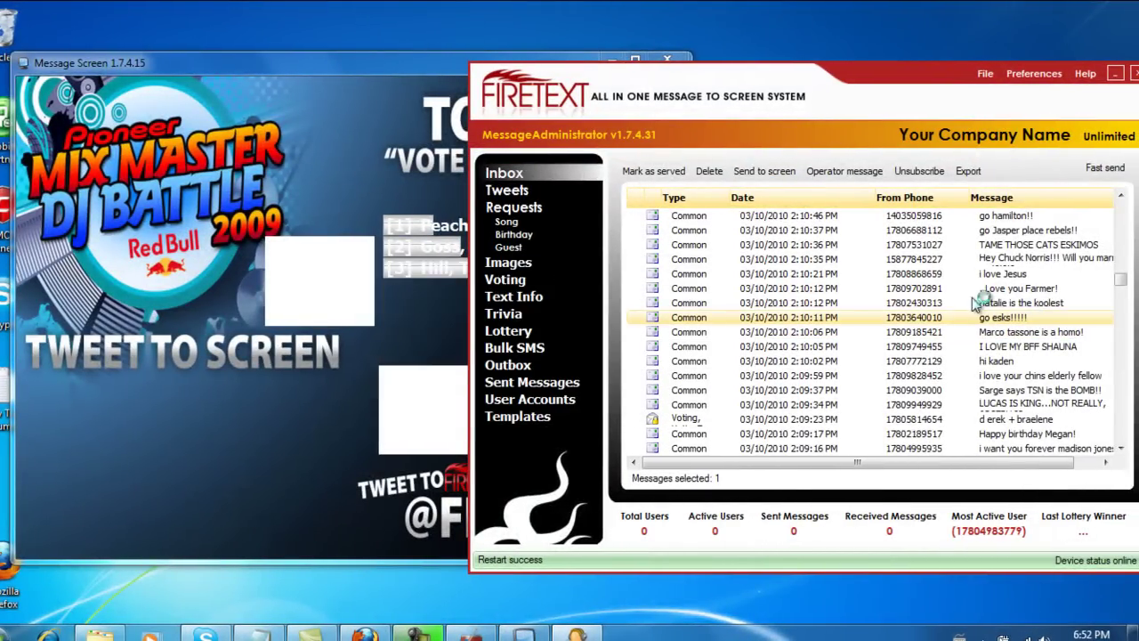
{"action": "left_click", "coordinate": [1037, 304]}
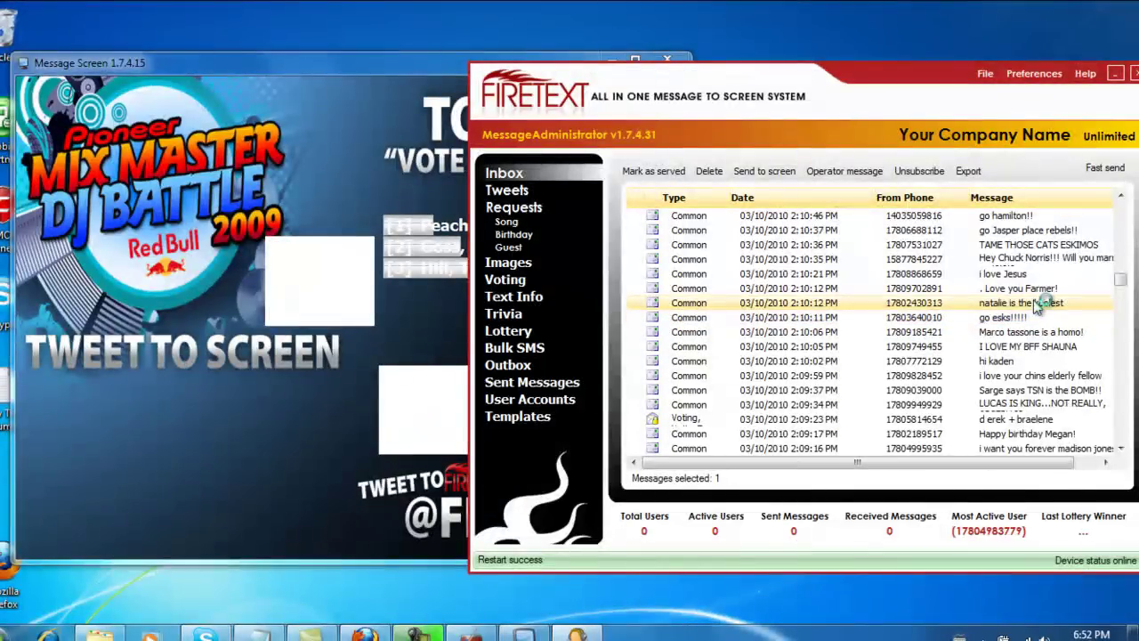
{"action": "left_click", "coordinate": [791, 175]}
{"action": "left_click", "coordinate": [634, 377]}
{"action": "left_click", "coordinate": [291, 378]}
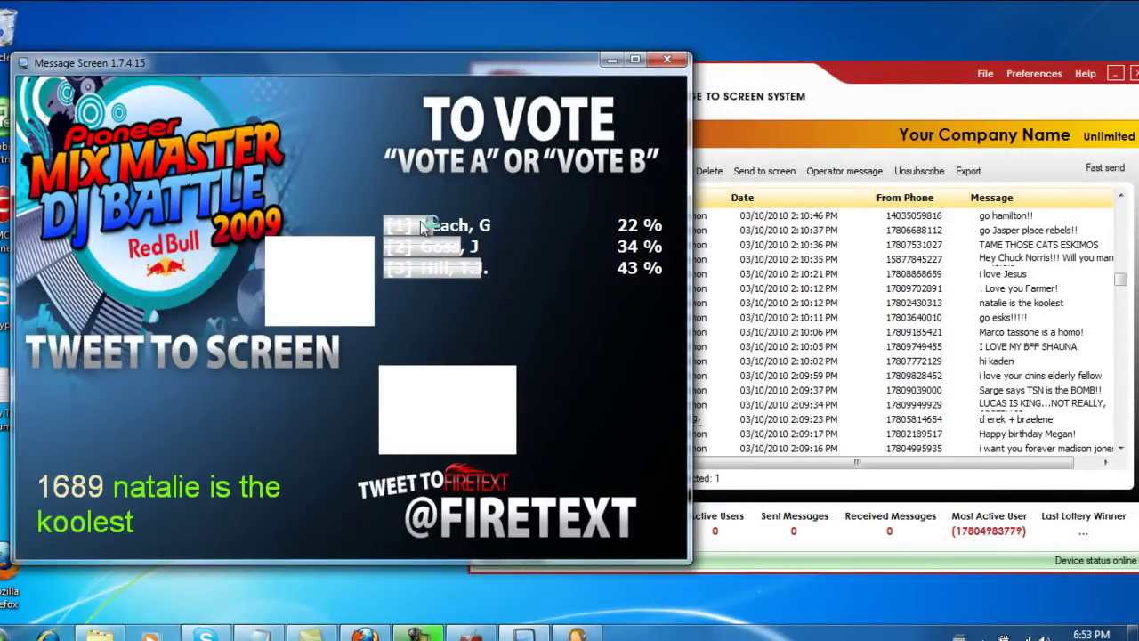
{"action": "left_click", "coordinate": [883, 114]}
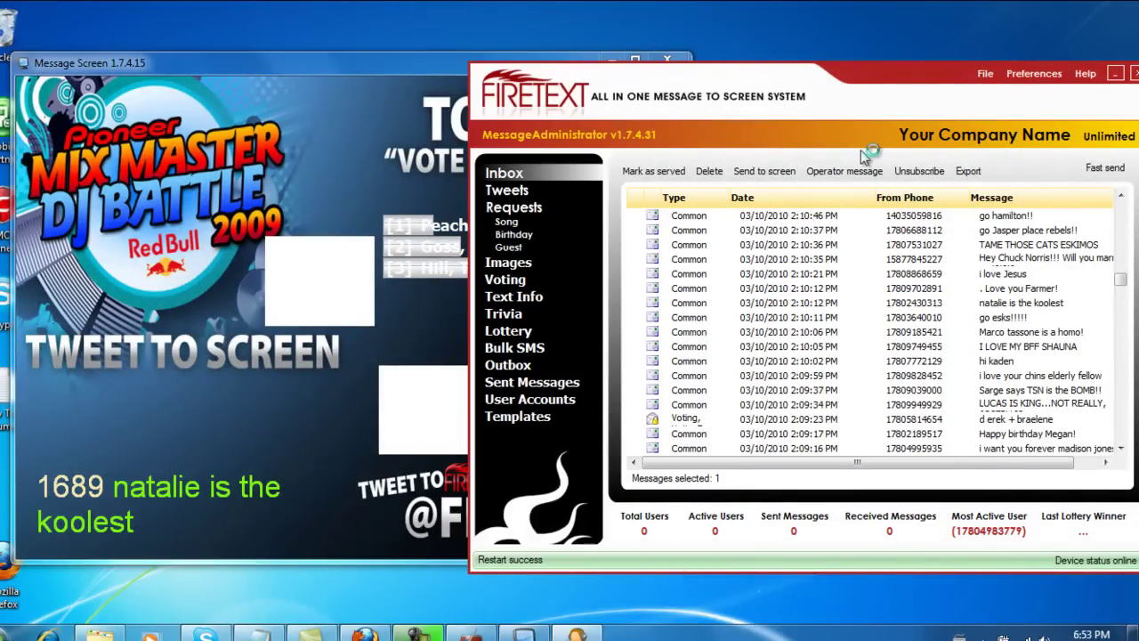
Open the DefenceNew poll for editing and set the color of the voting option with key 1 to a black gradient.
{"action": "left_click", "coordinate": [507, 277]}
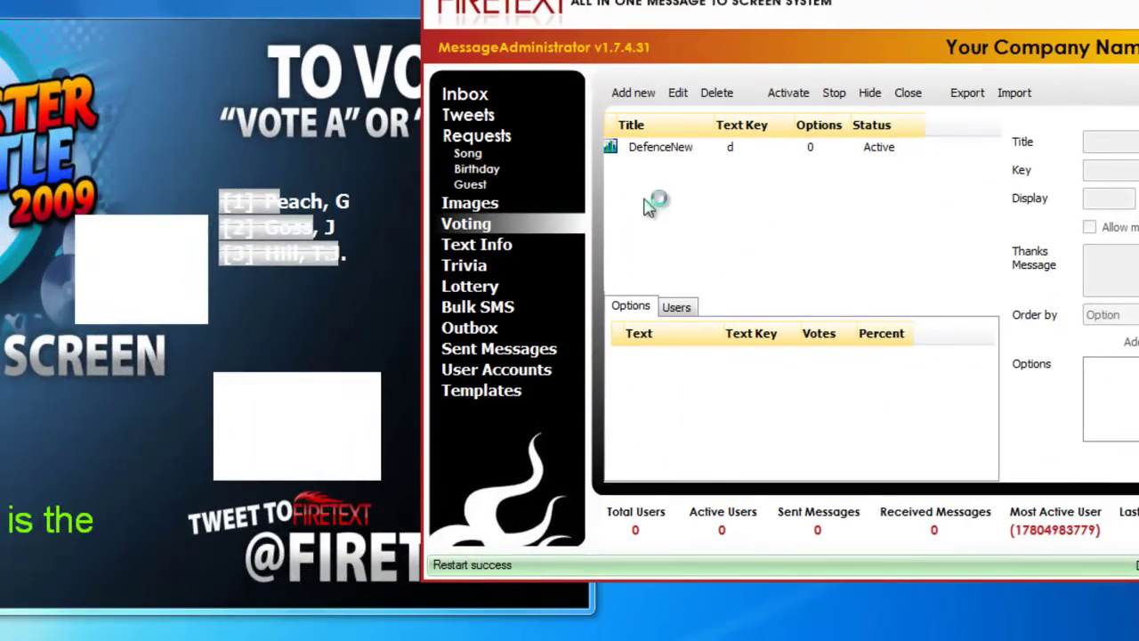
{"action": "left_click", "coordinate": [735, 148]}
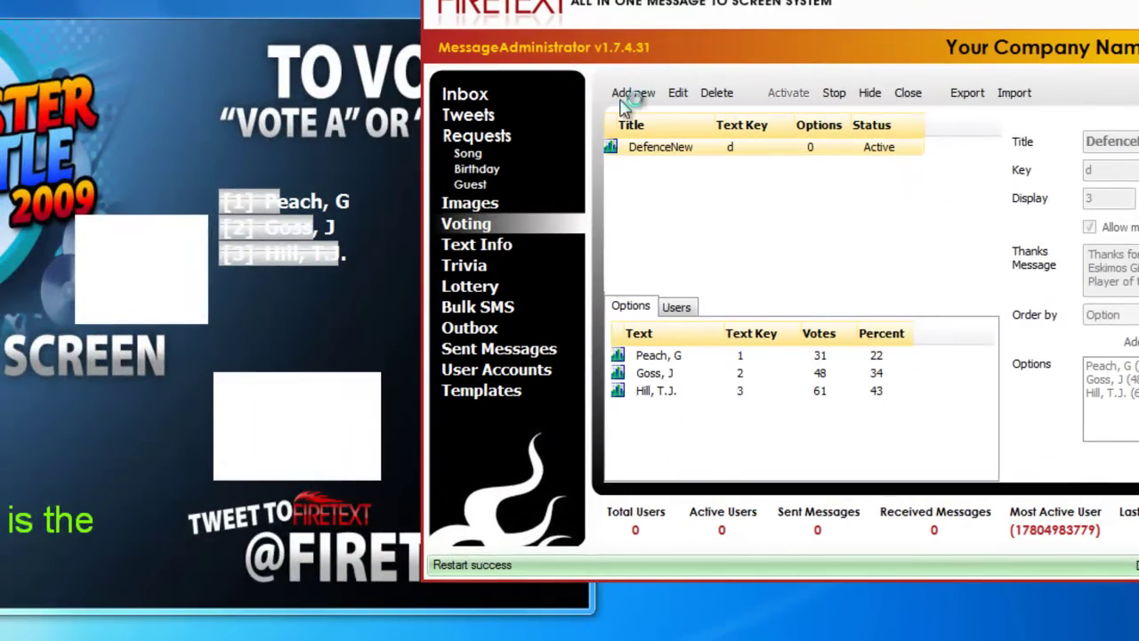
{"action": "left_click", "coordinate": [678, 93]}
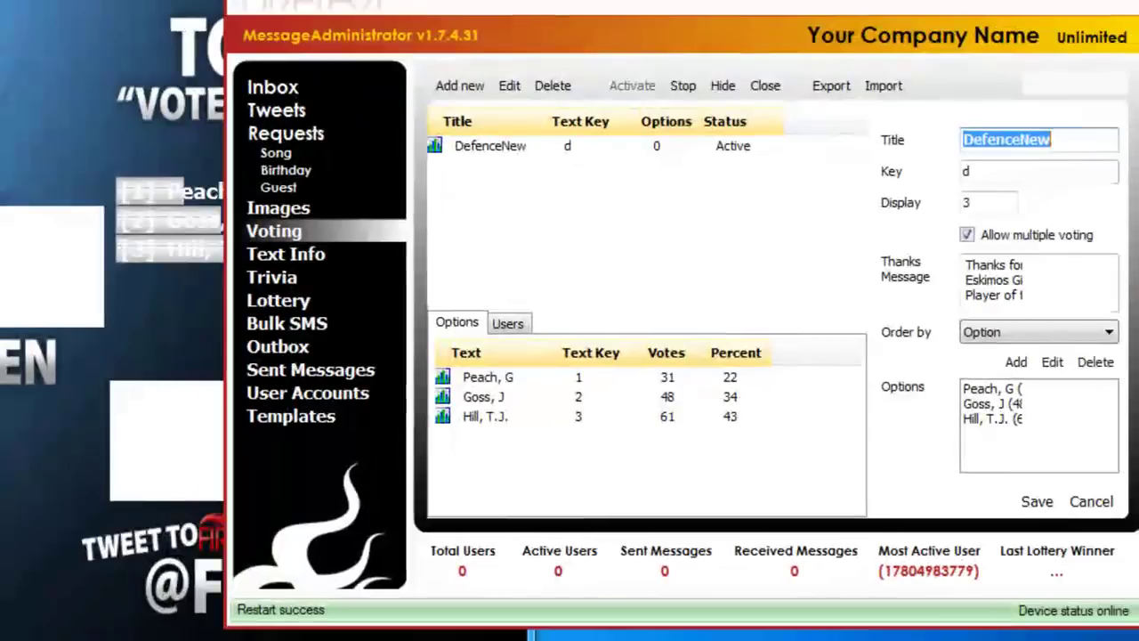
{"action": "left_click", "coordinate": [999, 390]}
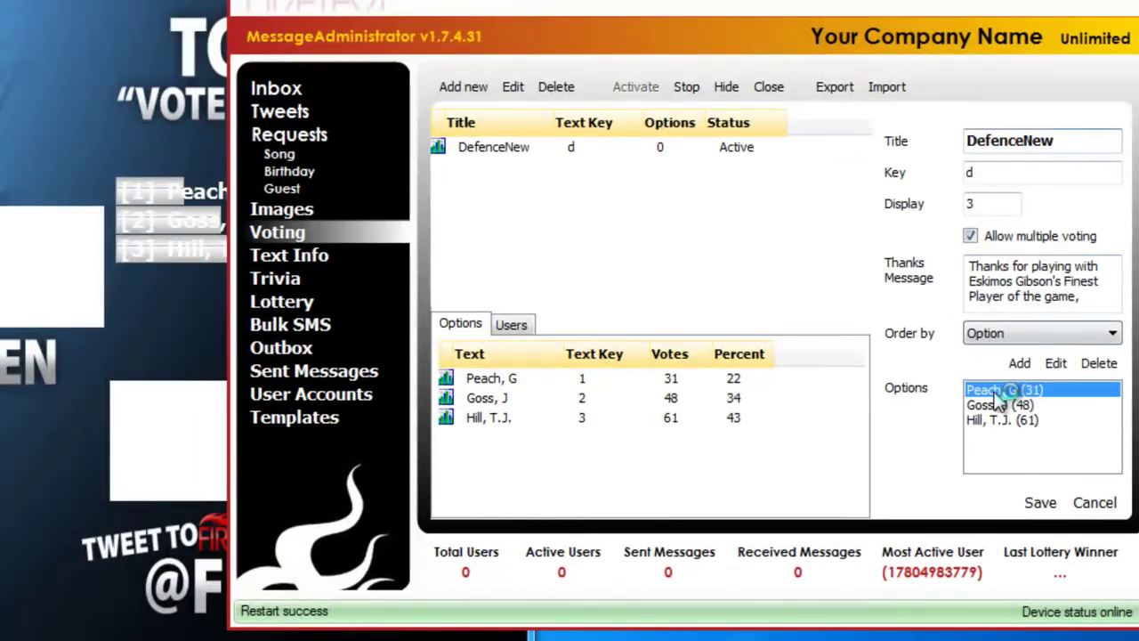
{"action": "left_click", "coordinate": [1057, 364]}
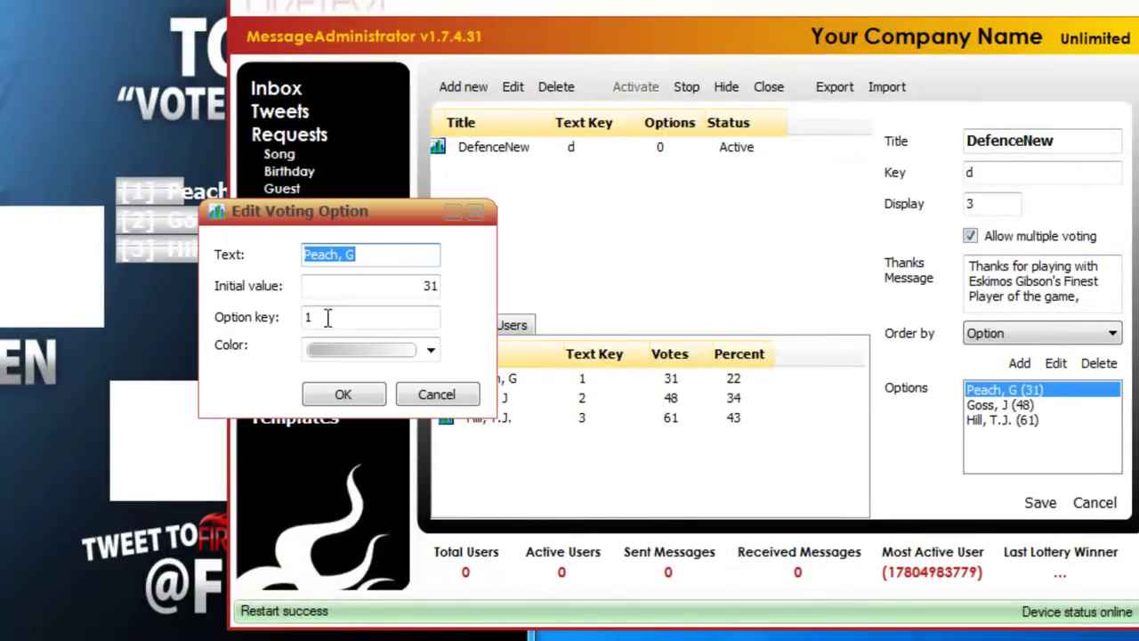
{"action": "left_click", "coordinate": [381, 352]}
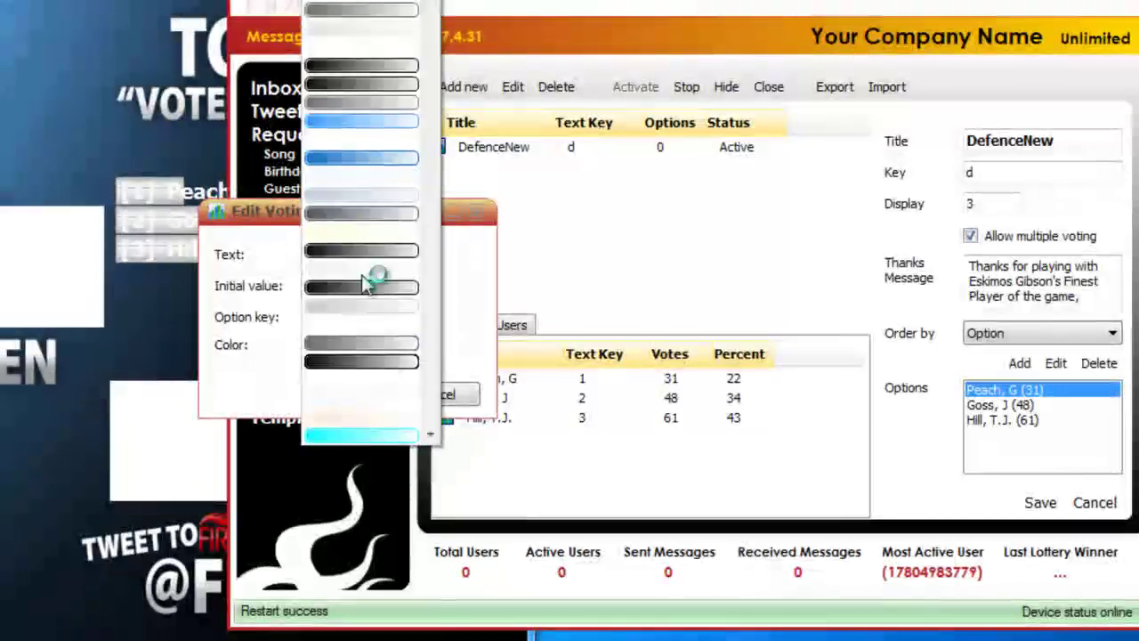
{"action": "left_click", "coordinate": [356, 62]}
{"action": "left_click", "coordinate": [356, 392]}
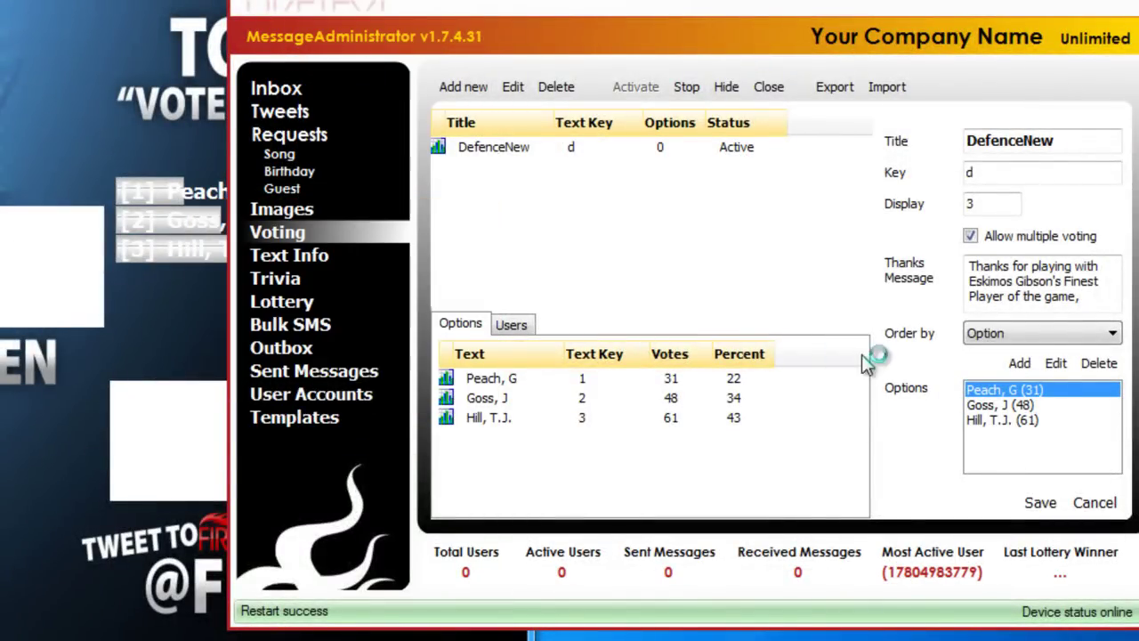
Set the color of the voting option with key 3 to a black gradient.
{"action": "left_click", "coordinate": [1010, 419]}
{"action": "left_click", "coordinate": [1053, 362]}
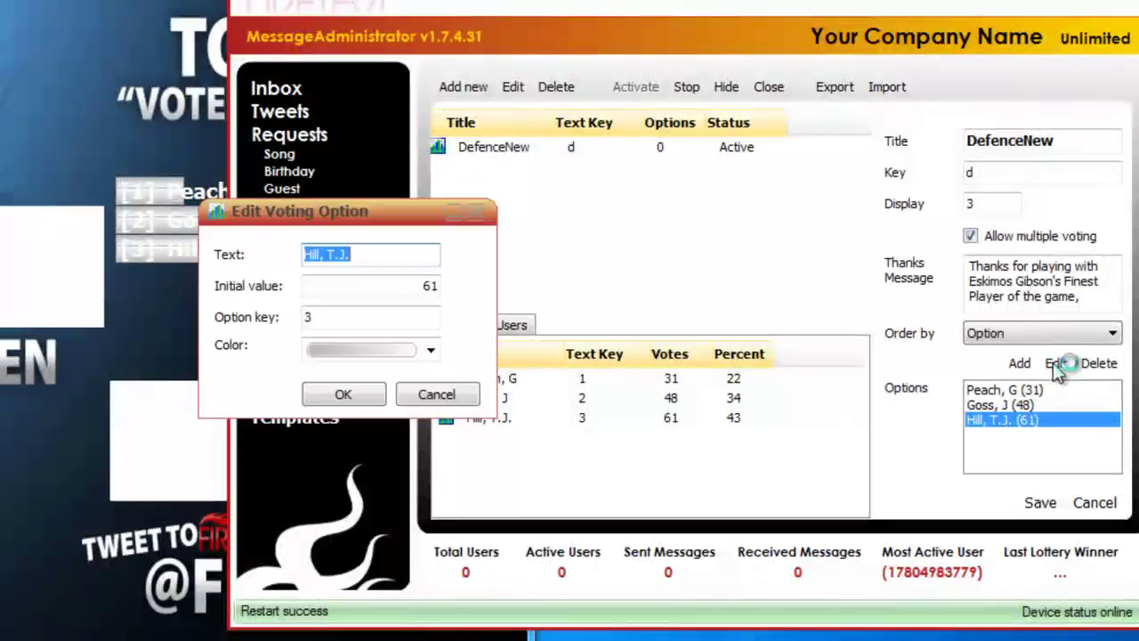
{"action": "left_click", "coordinate": [417, 352]}
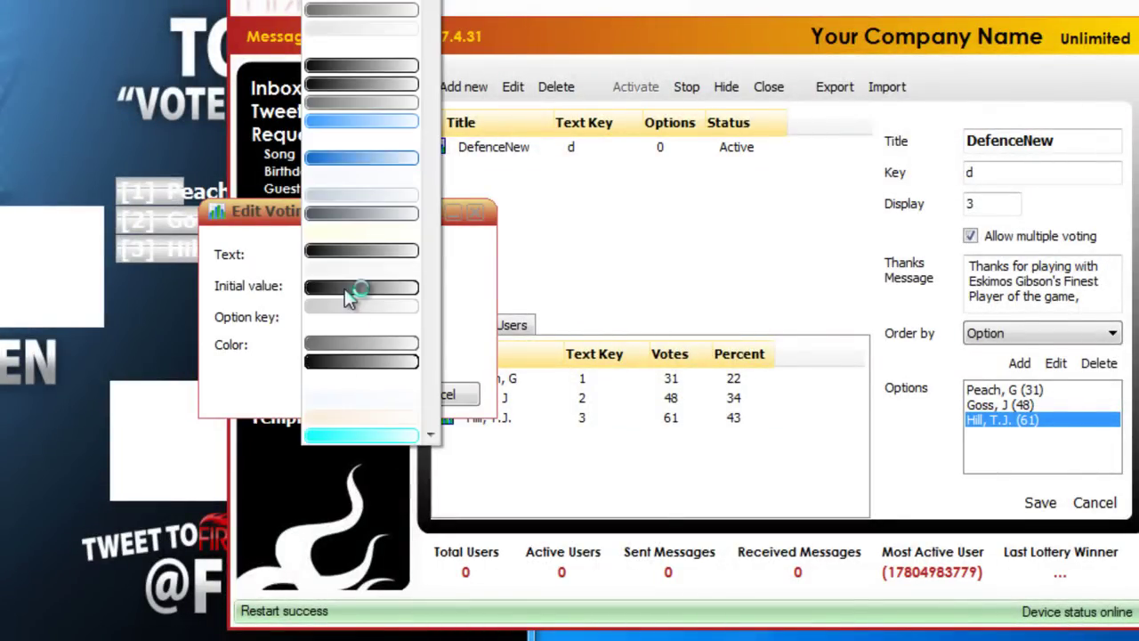
{"action": "left_click", "coordinate": [350, 296]}
{"action": "left_click", "coordinate": [354, 392]}
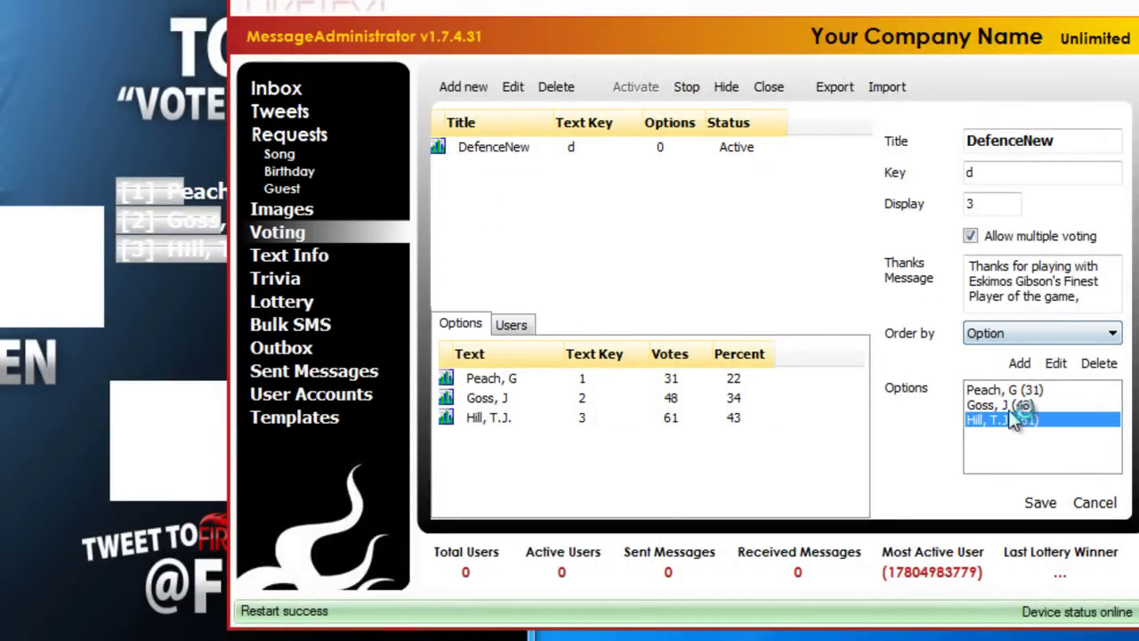
Set the color of the voting option with key 2 to a grey gradient, and save the DefenceNew poll.
{"action": "left_click", "coordinate": [1005, 405]}
{"action": "left_click", "coordinate": [1056, 363]}
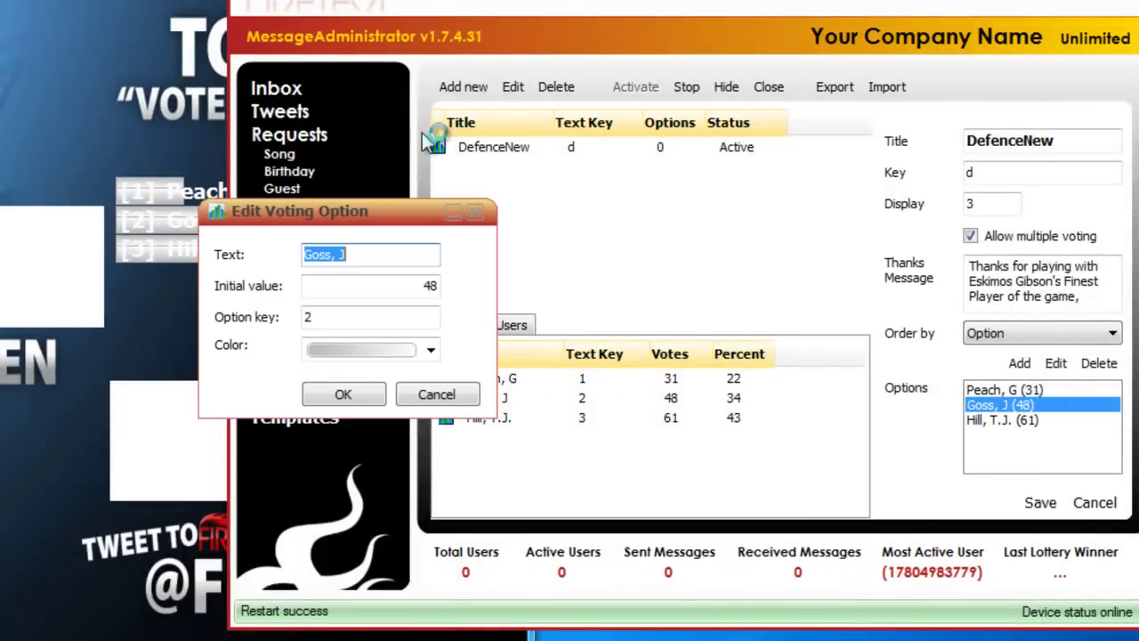
{"action": "left_click", "coordinate": [414, 345]}
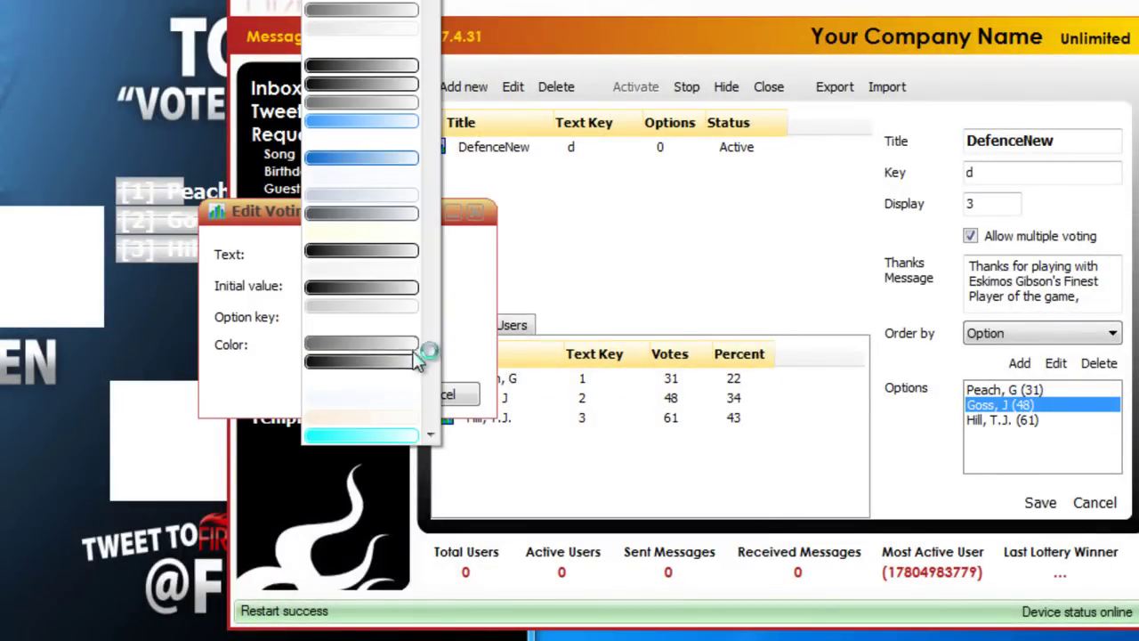
{"action": "left_click", "coordinate": [344, 94]}
{"action": "left_click", "coordinate": [360, 393]}
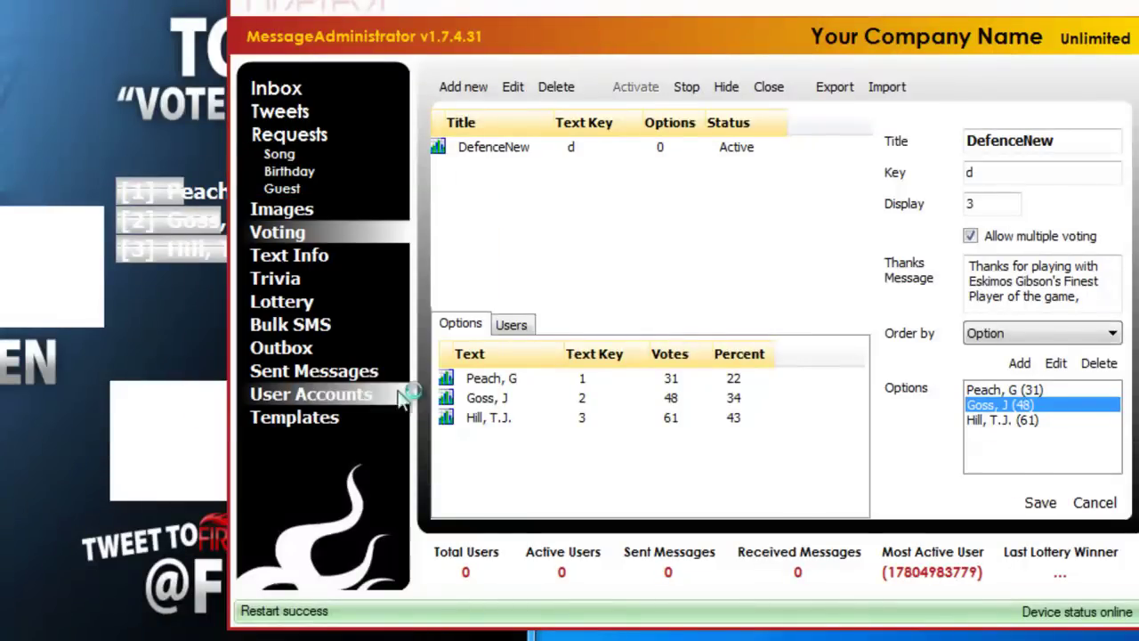
{"action": "left_click", "coordinate": [1042, 503]}
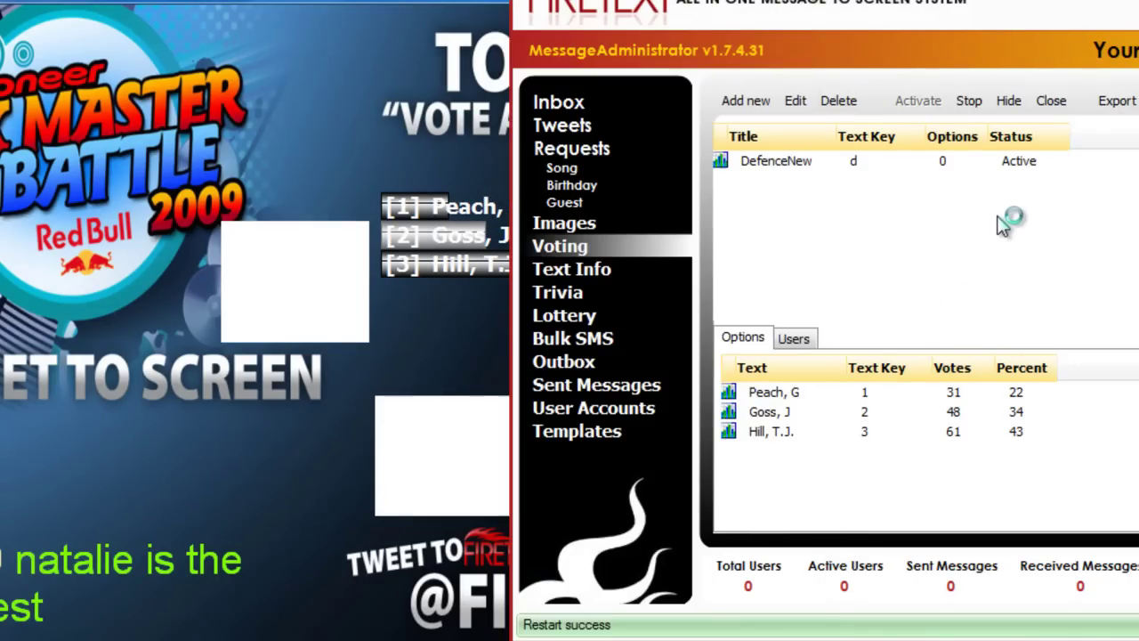
Edit the DefenceNew poll again, browse the colors for option key 1, pick the black gradient, and save the poll.
{"action": "left_click", "coordinate": [833, 158]}
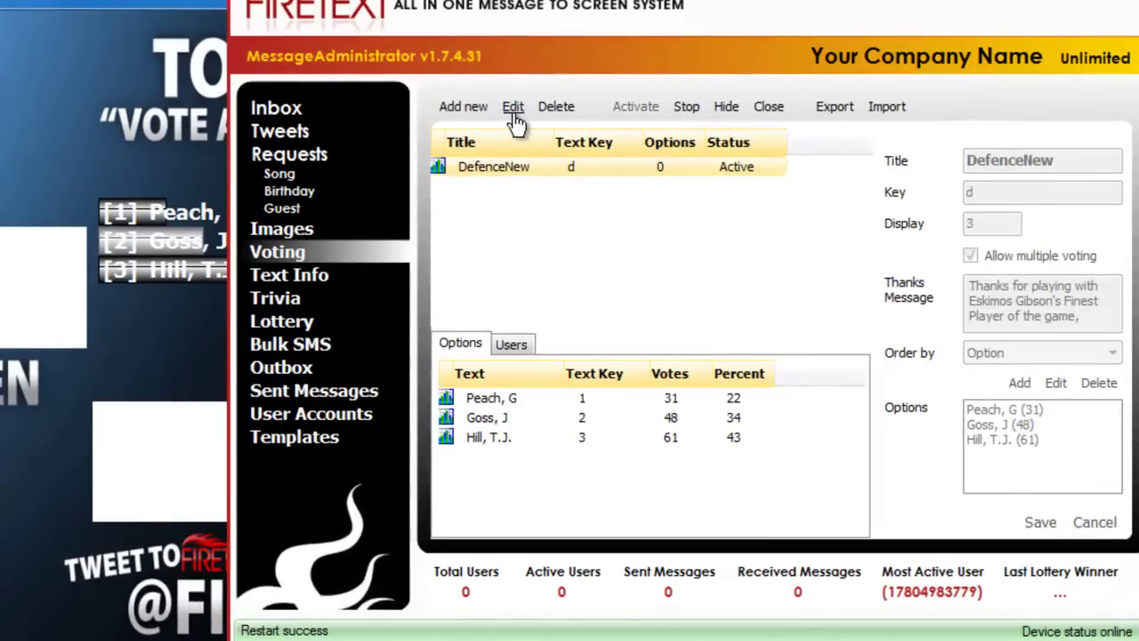
{"action": "left_click", "coordinate": [544, 106]}
{"action": "left_click", "coordinate": [1015, 412]}
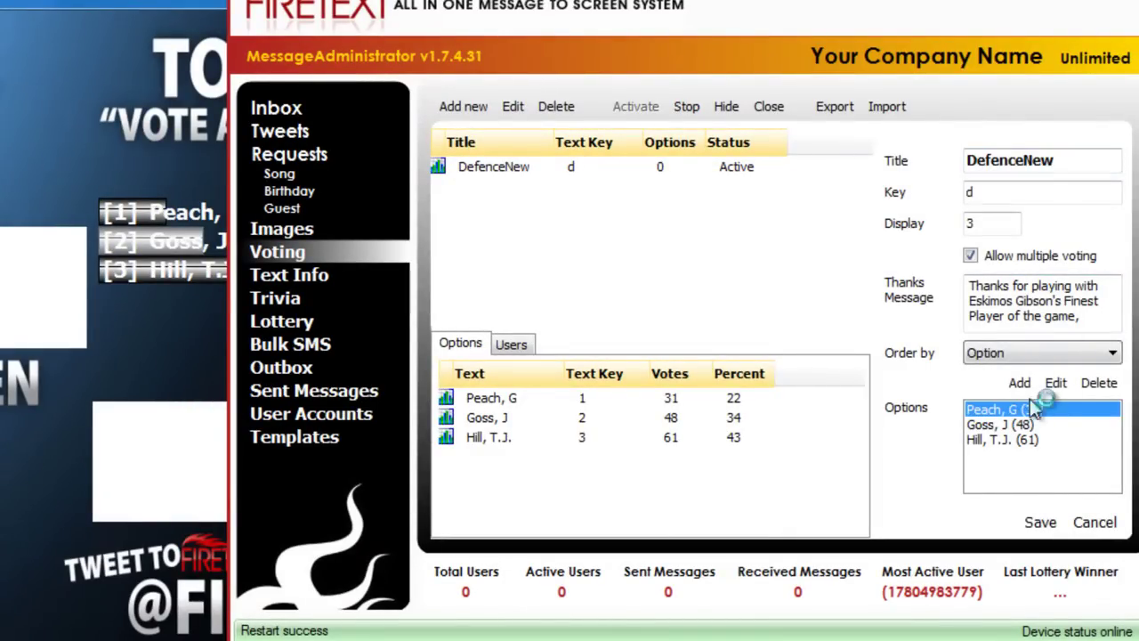
{"action": "left_click", "coordinate": [1056, 382]}
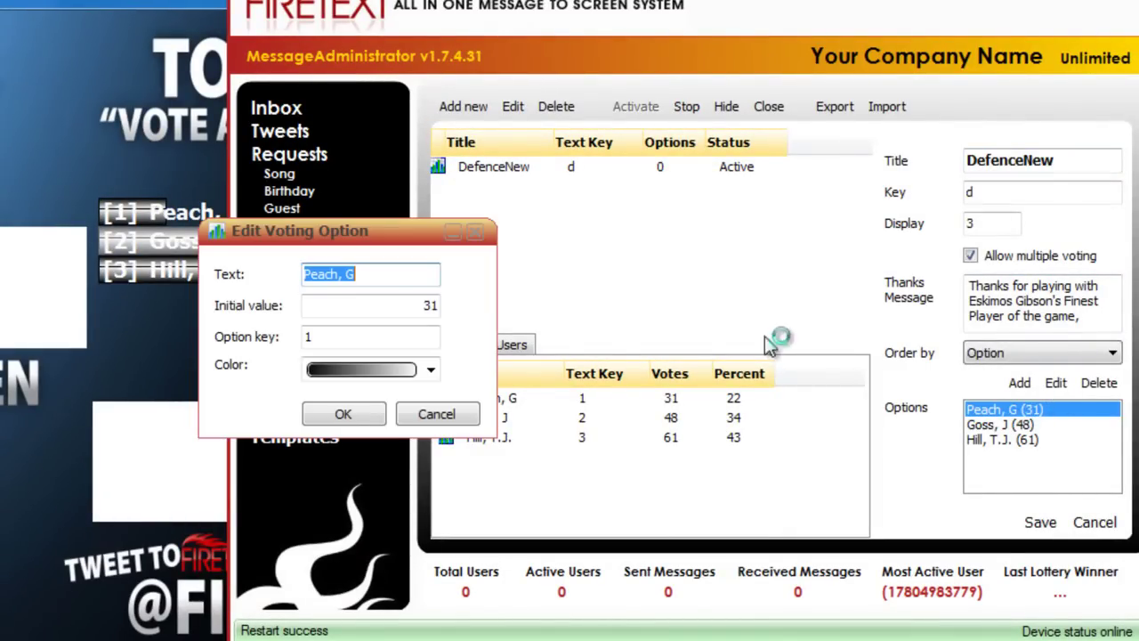
{"action": "left_click", "coordinate": [431, 370]}
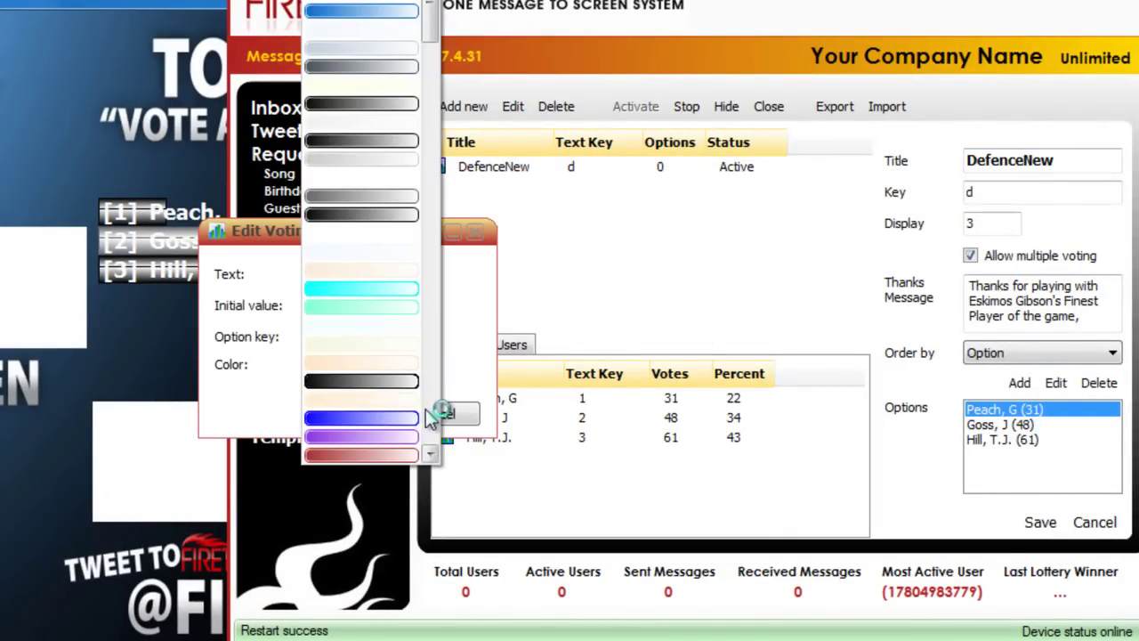
{"action": "scroll", "coordinate": [434, 412], "scroll_direction": "down", "scroll_amount": 3}
{"action": "scroll", "coordinate": [435, 412], "scroll_direction": "up", "scroll_amount": 5}
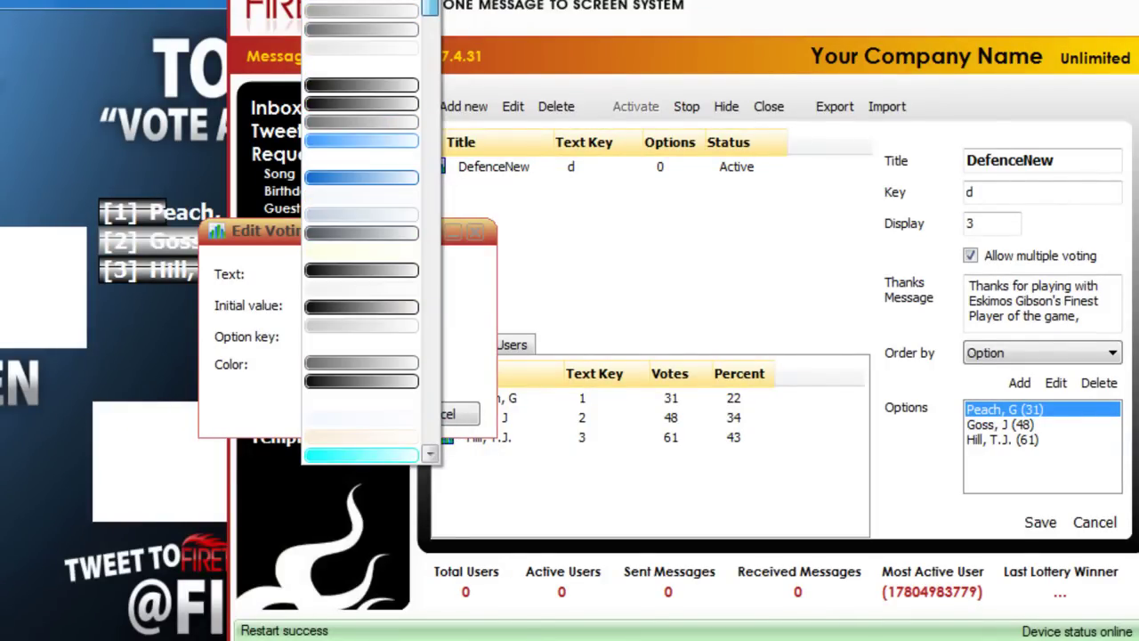
{"action": "left_click", "coordinate": [361, 86]}
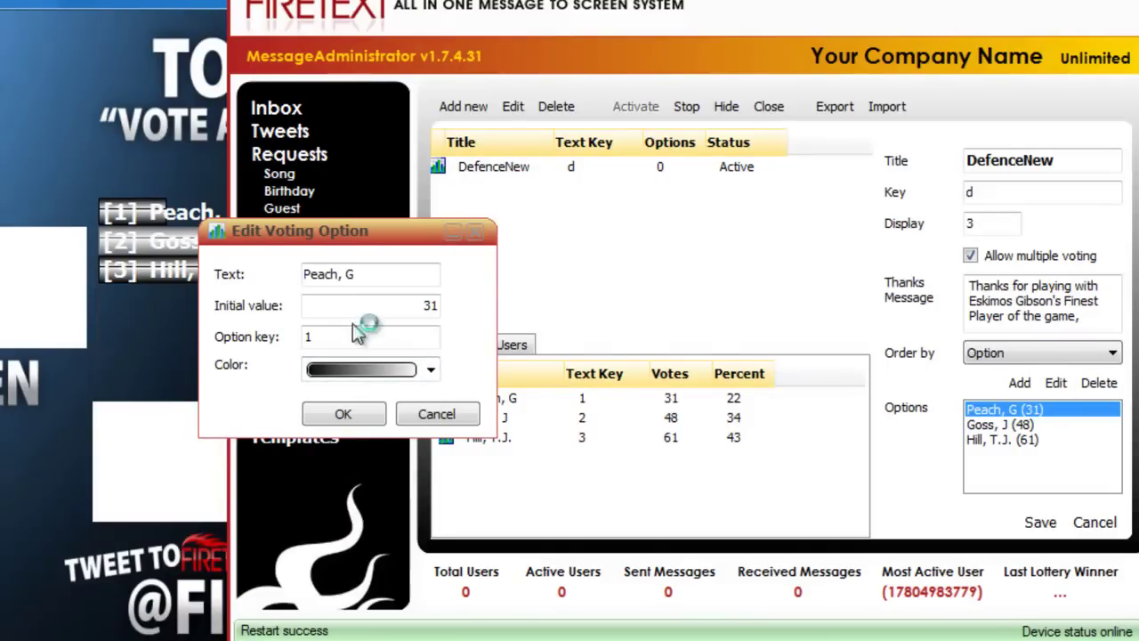
{"action": "left_click", "coordinate": [378, 411]}
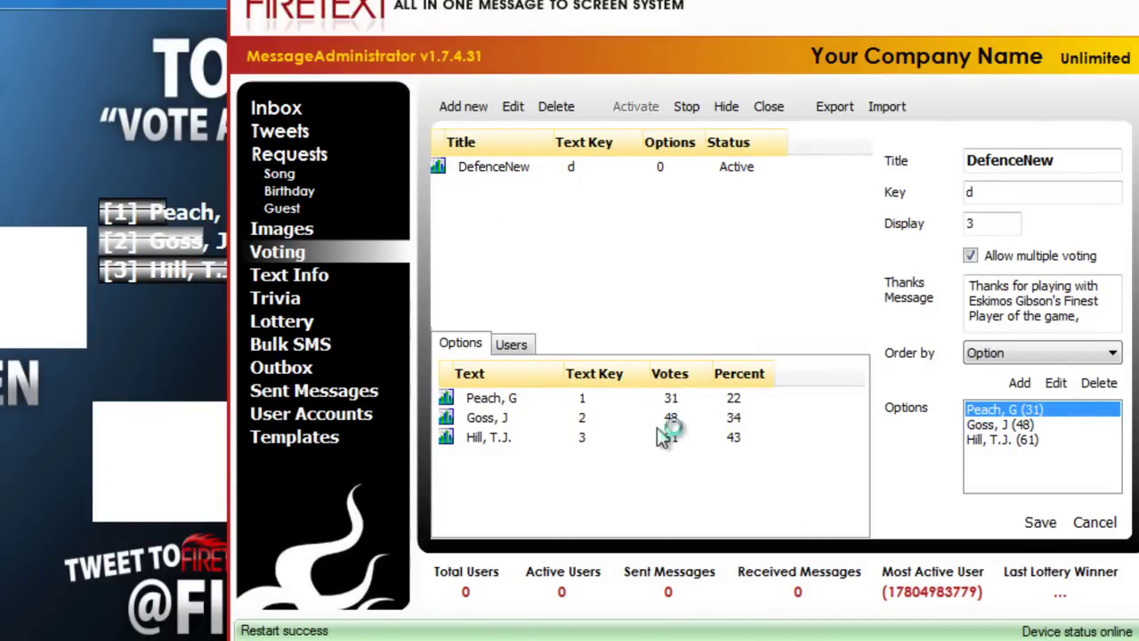
{"action": "left_click", "coordinate": [1038, 525]}
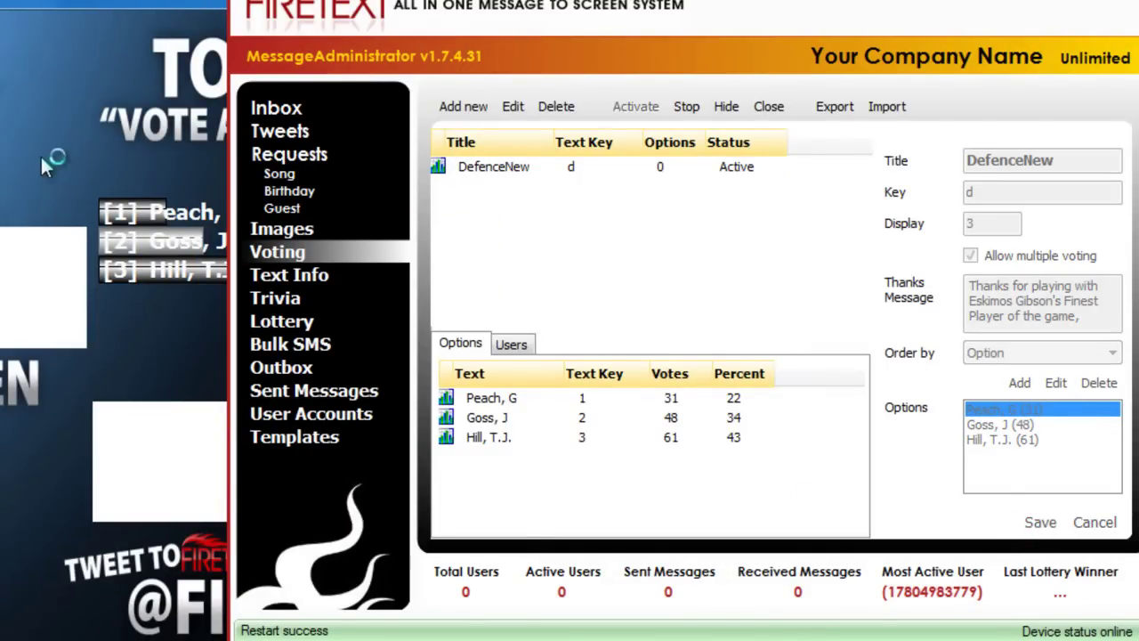
Bring the Message Screen to the front to examine the vote bar colors and the blank movie and video boxes.
{"action": "left_click", "coordinate": [46, 130]}
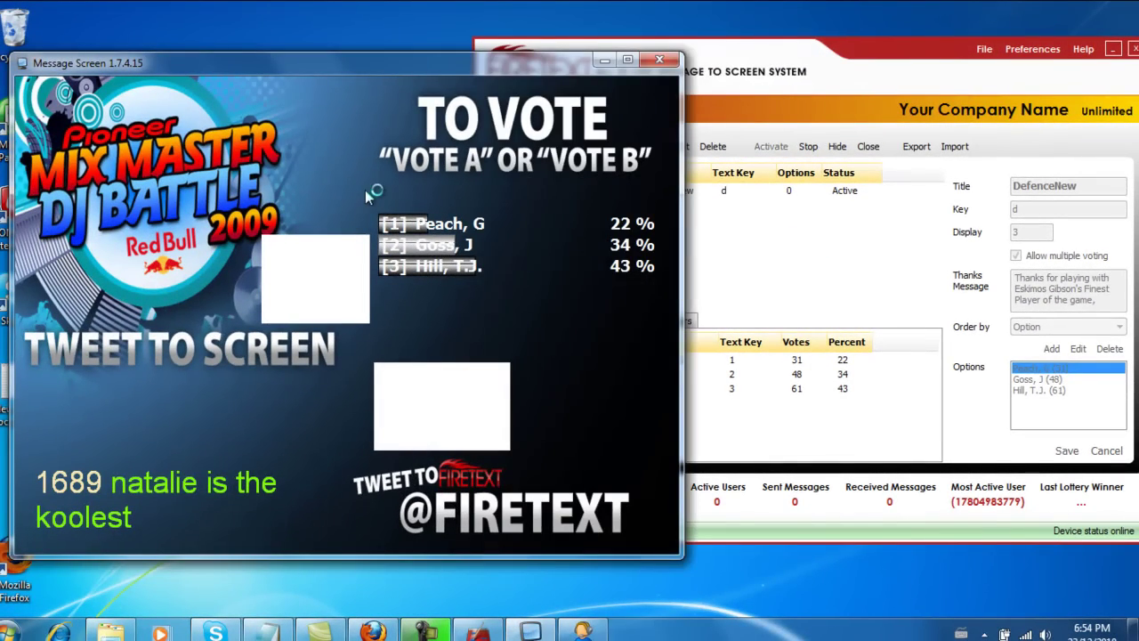
{"action": "left_click_drag", "start_coordinate": [488, 70], "coordinate": [541, 73]}
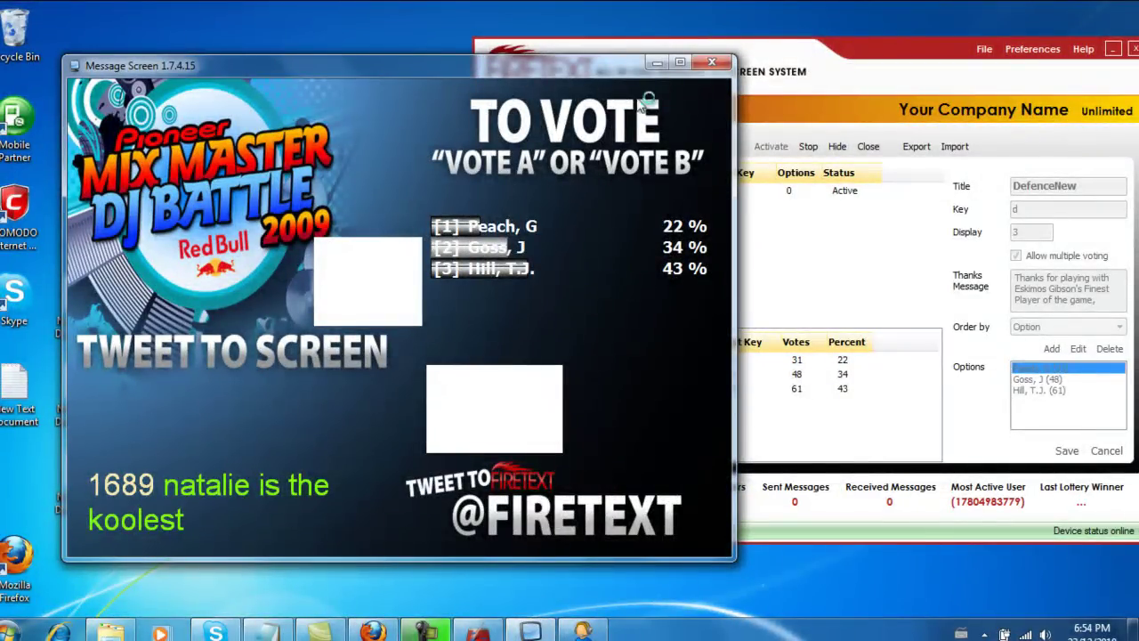
{"action": "left_click_drag", "start_coordinate": [628, 56], "coordinate": [627, 58]}
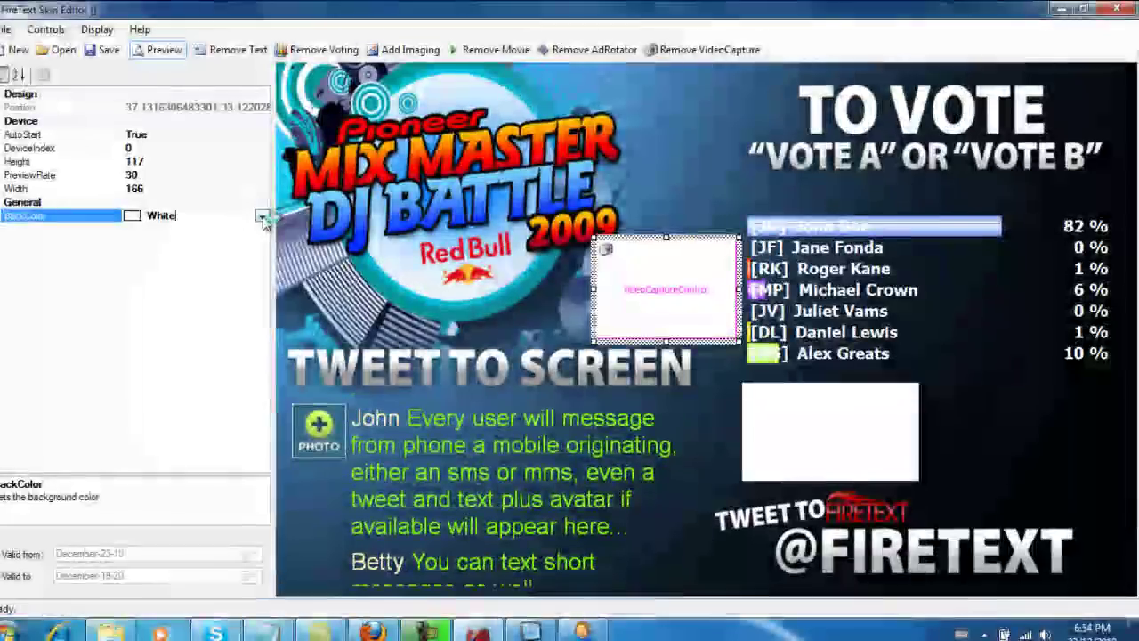
{"action": "left_click", "coordinate": [262, 216]}
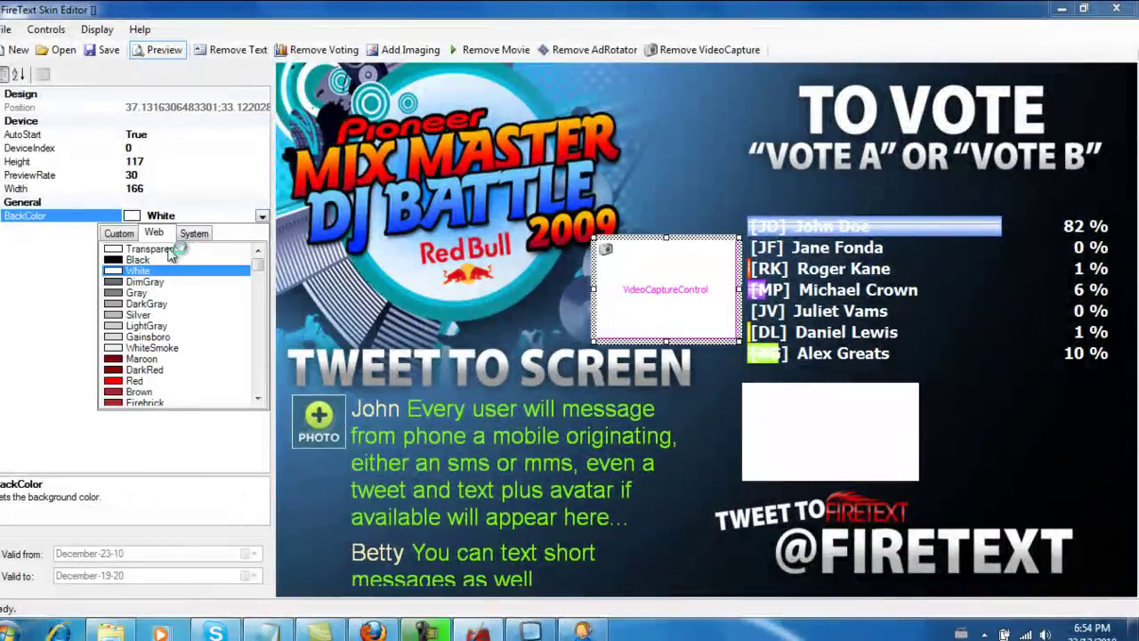
{"action": "key", "text": "Escape"}
{"action": "key", "text": "Tab"}
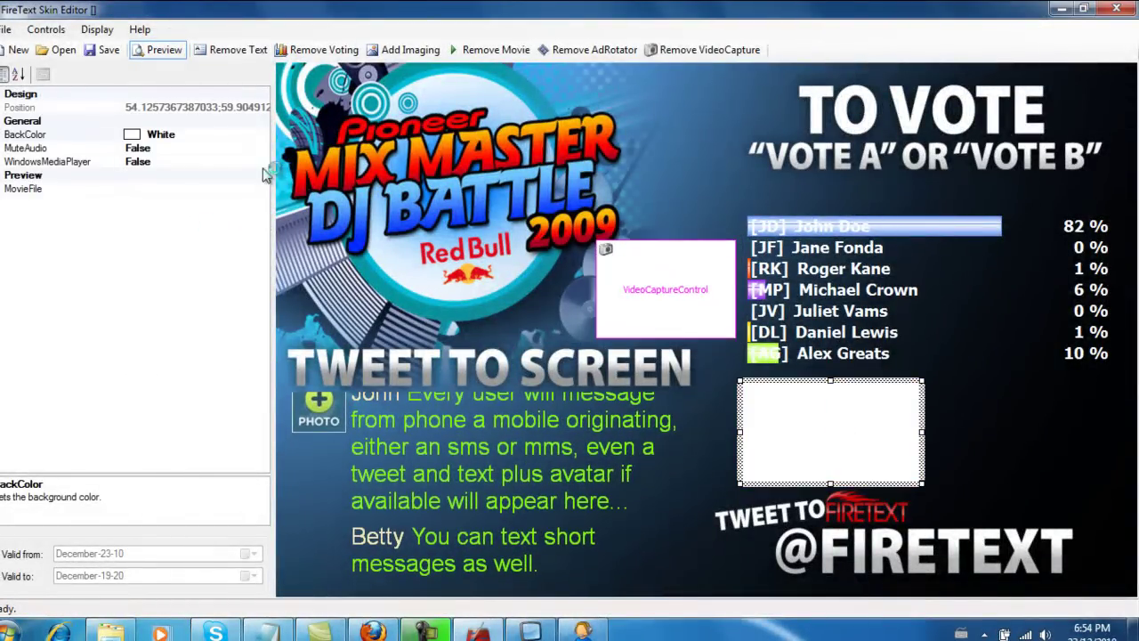
Set the movie control's background color to black and turn off the skin preview.
{"action": "left_click", "coordinate": [257, 134]}
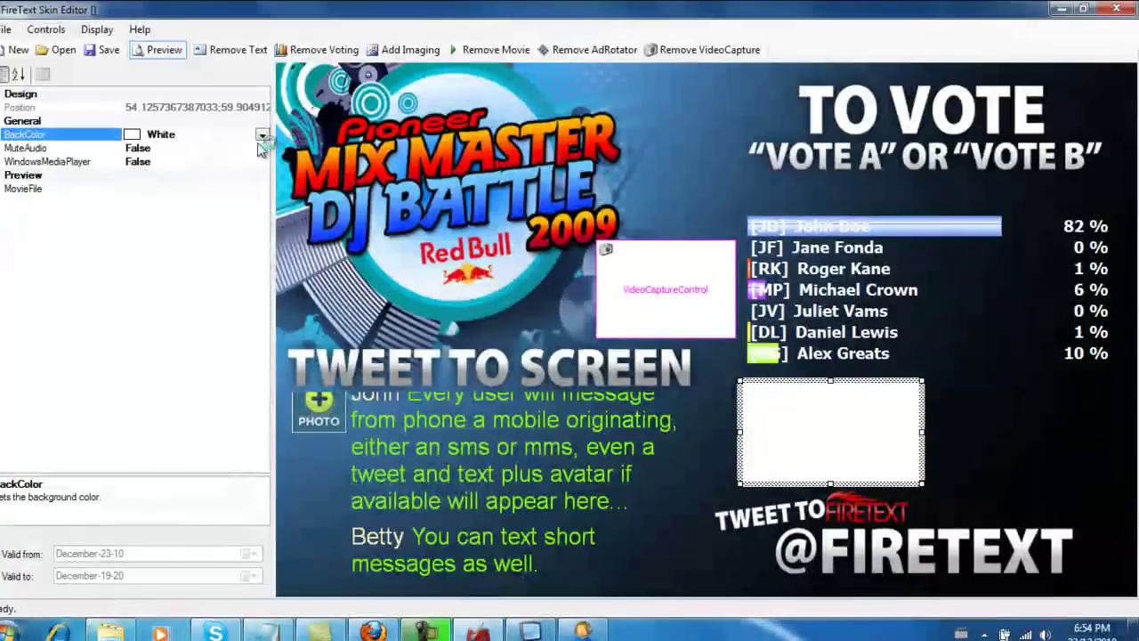
{"action": "left_click", "coordinate": [262, 136]}
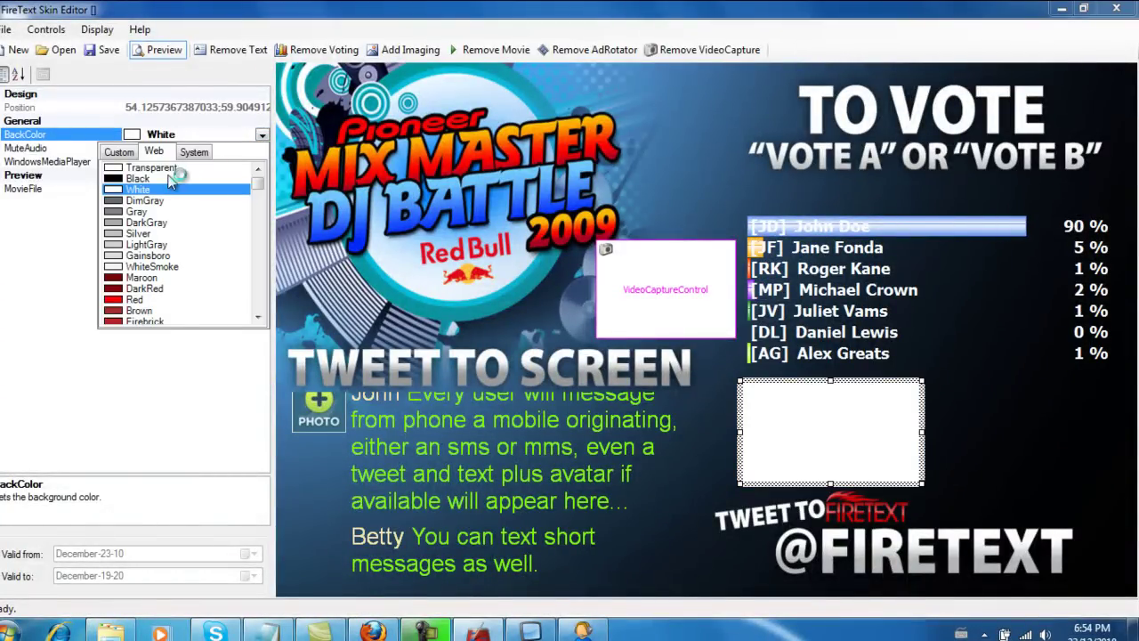
{"action": "left_click", "coordinate": [179, 177]}
{"action": "left_click", "coordinate": [158, 49]}
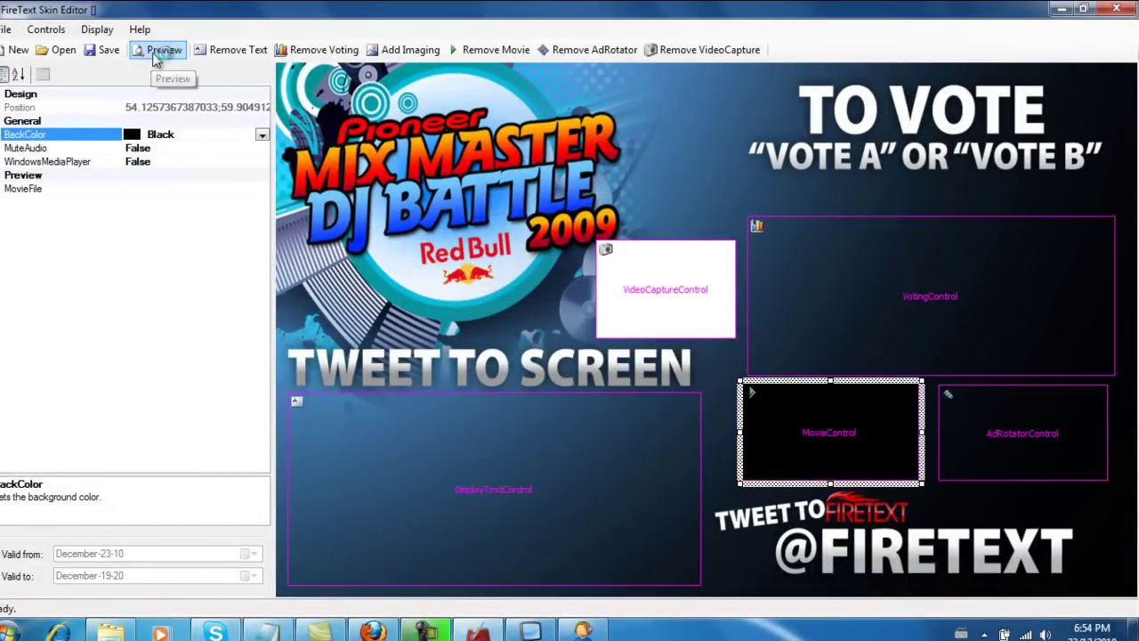
Set the background color of both the movie control and the video capture control to Transparent, and save the skin.
{"action": "left_click", "coordinate": [263, 136]}
{"action": "left_click", "coordinate": [147, 169]}
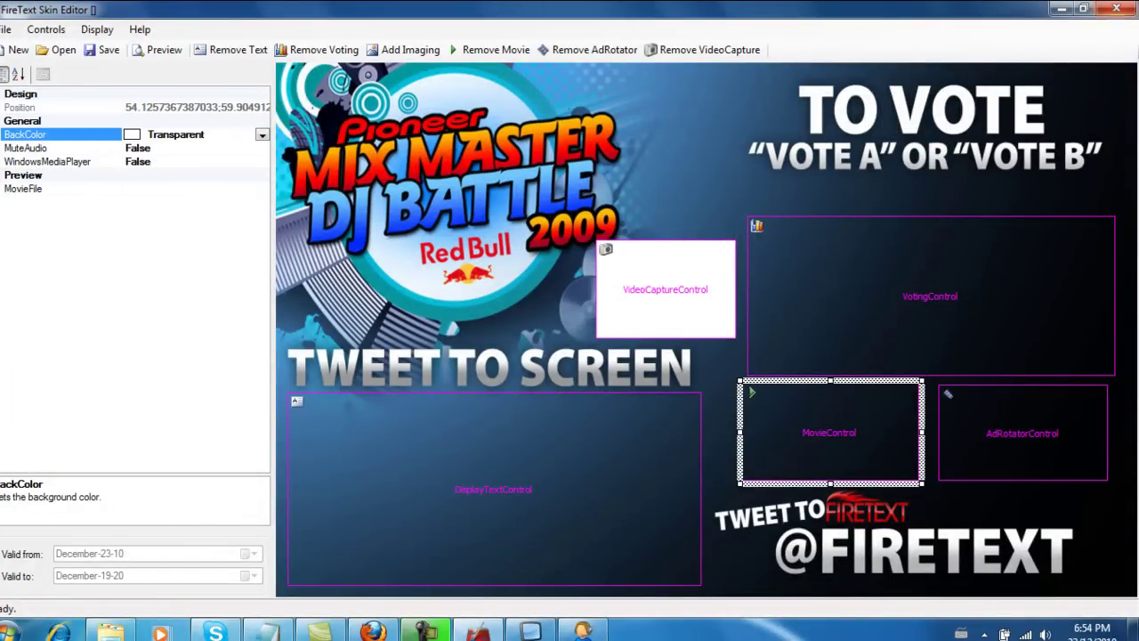
{"action": "left_click", "coordinate": [721, 259]}
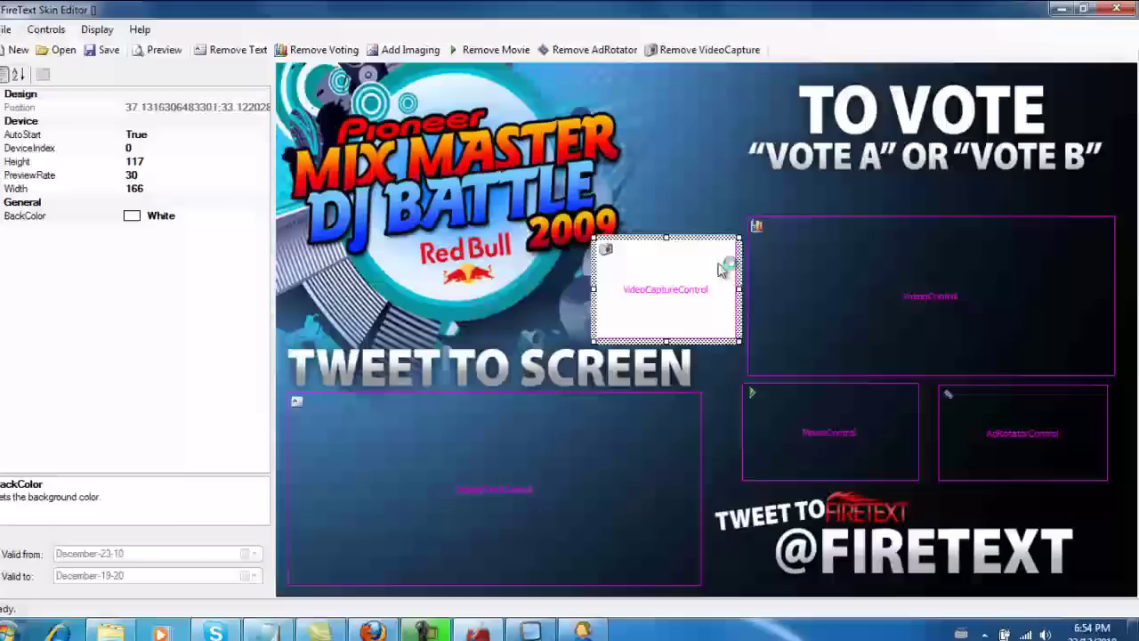
{"action": "left_click", "coordinate": [216, 214]}
{"action": "left_click", "coordinate": [261, 216]}
{"action": "left_click", "coordinate": [159, 251]}
{"action": "left_click", "coordinate": [107, 50]}
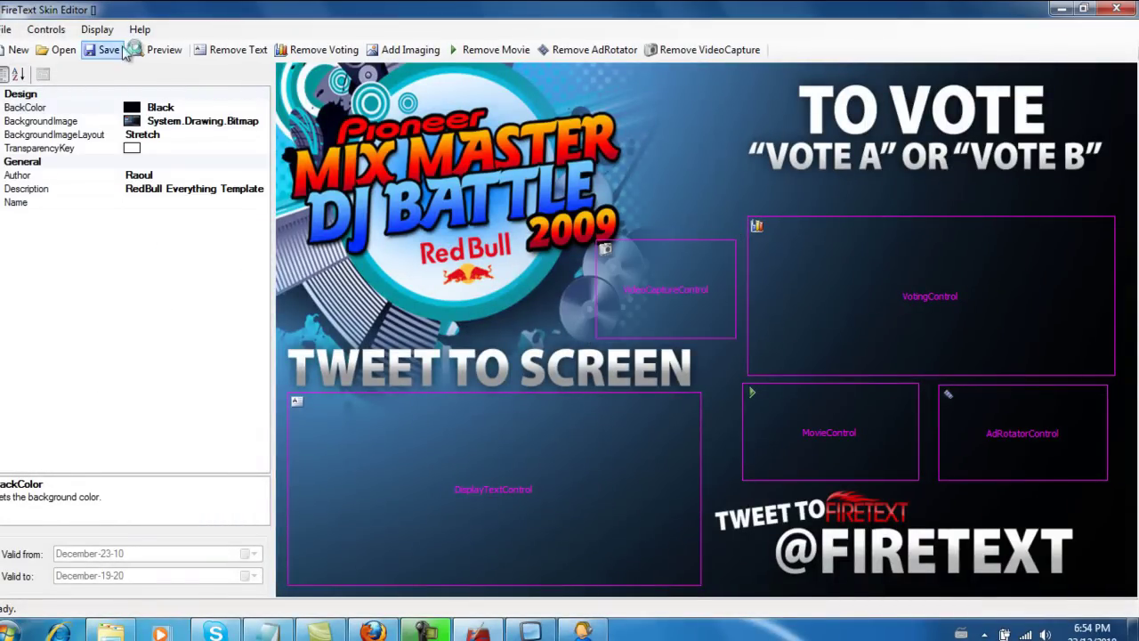
Minimize the skin editor and reapply the RedBull Everything template as the active template in MessageAdministrator.
{"action": "left_click", "coordinate": [1065, 10]}
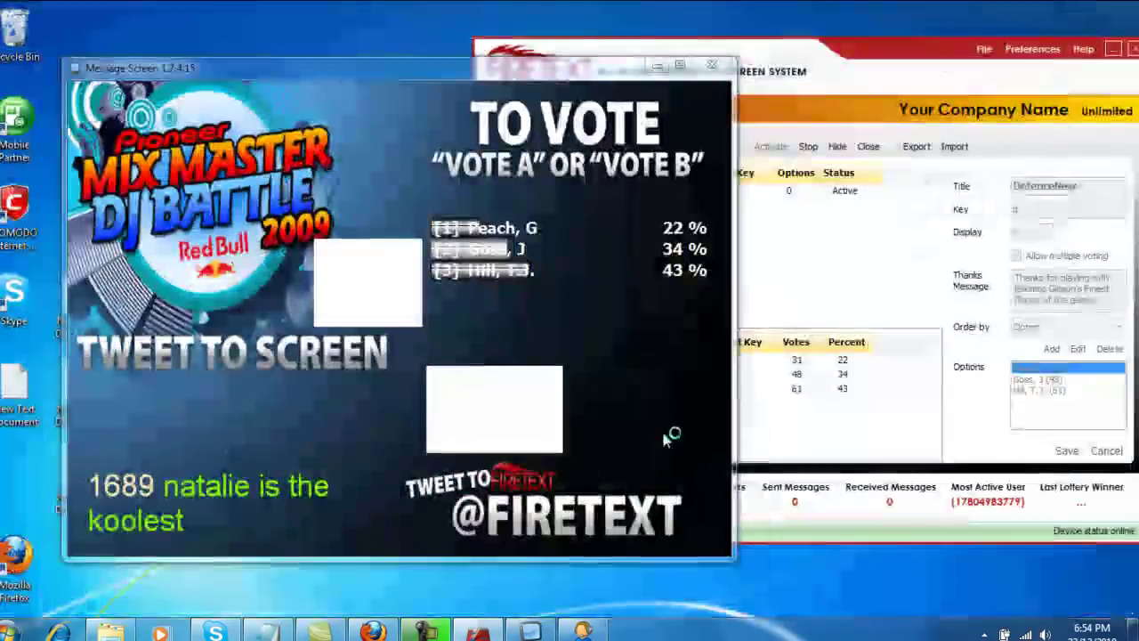
{"action": "left_click", "coordinate": [932, 393]}
{"action": "left_click", "coordinate": [521, 389]}
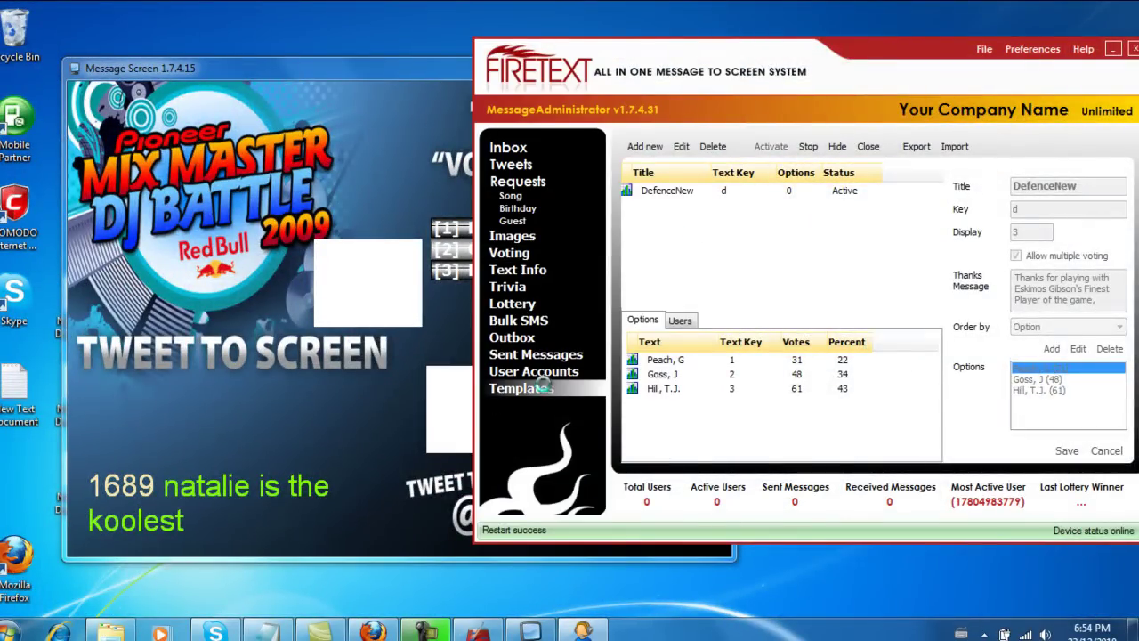
{"action": "left_click", "coordinate": [650, 151]}
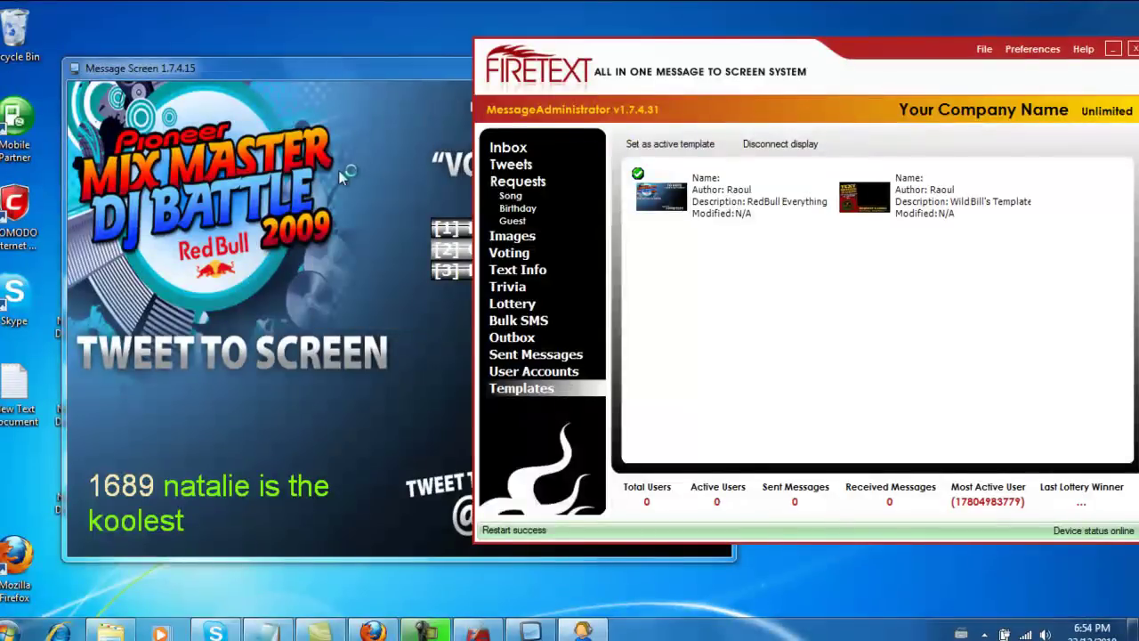
Bring the Message Screen to the front, examine the updated display in full screen, and return it to a repositioned window.
{"action": "left_click", "coordinate": [342, 173]}
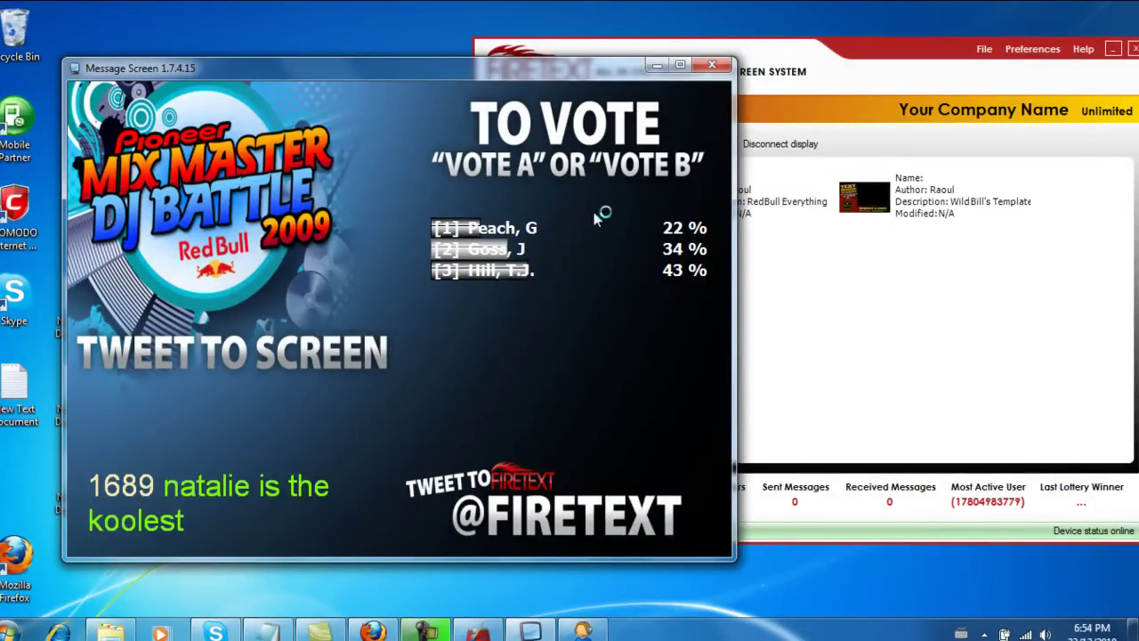
{"action": "left_click_drag", "start_coordinate": [538, 80], "coordinate": [547, 56]}
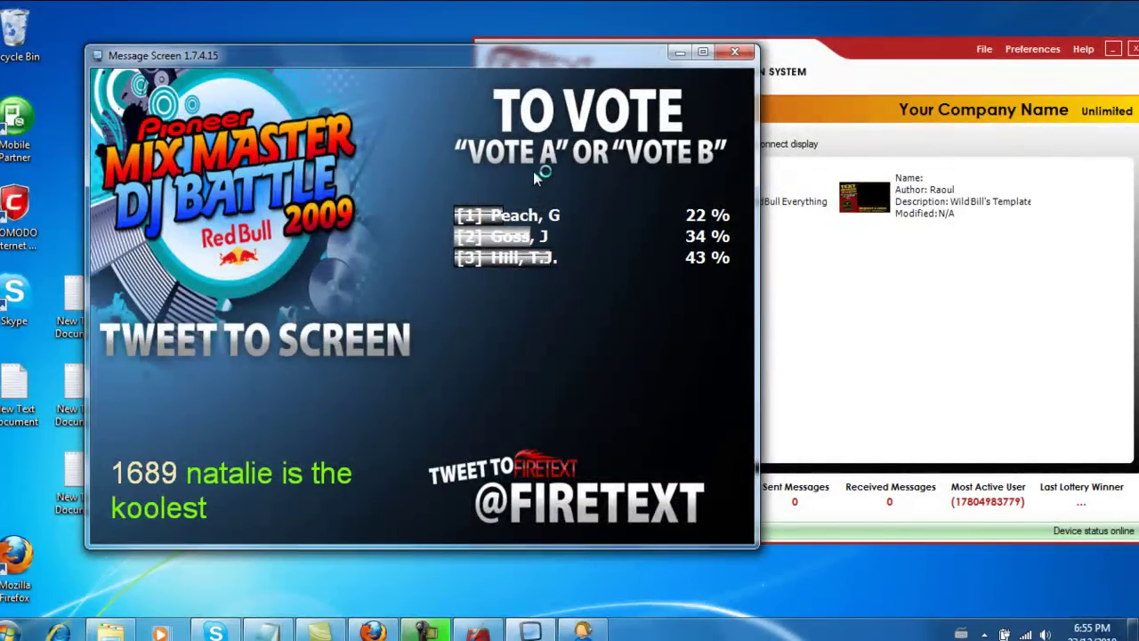
{"action": "double_click", "coordinate": [534, 171]}
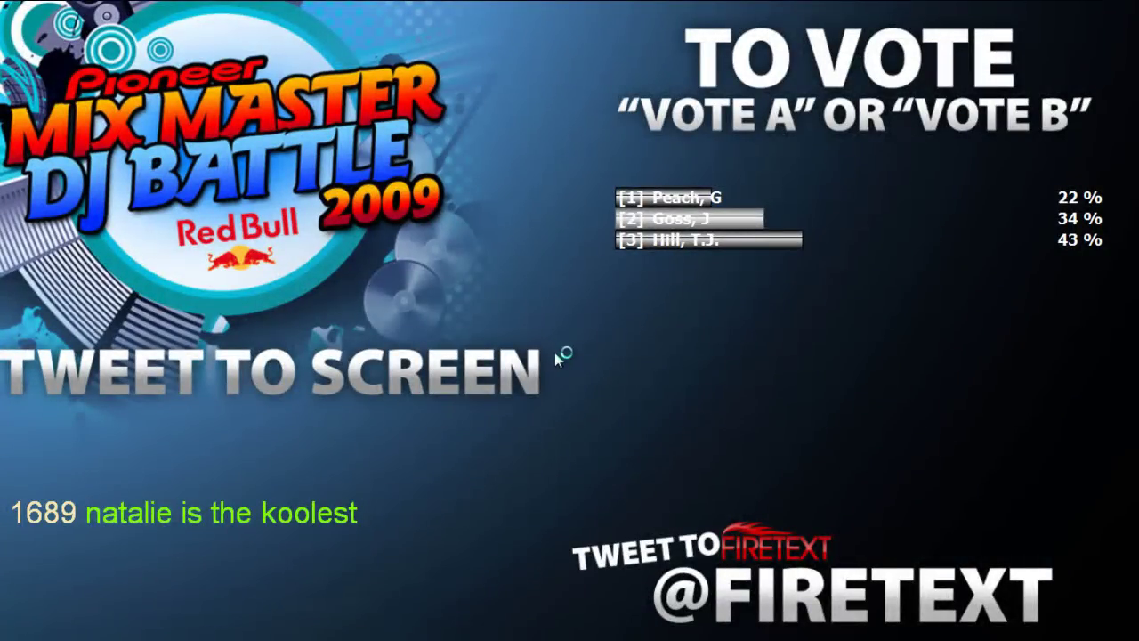
{"action": "double_click", "coordinate": [555, 352]}
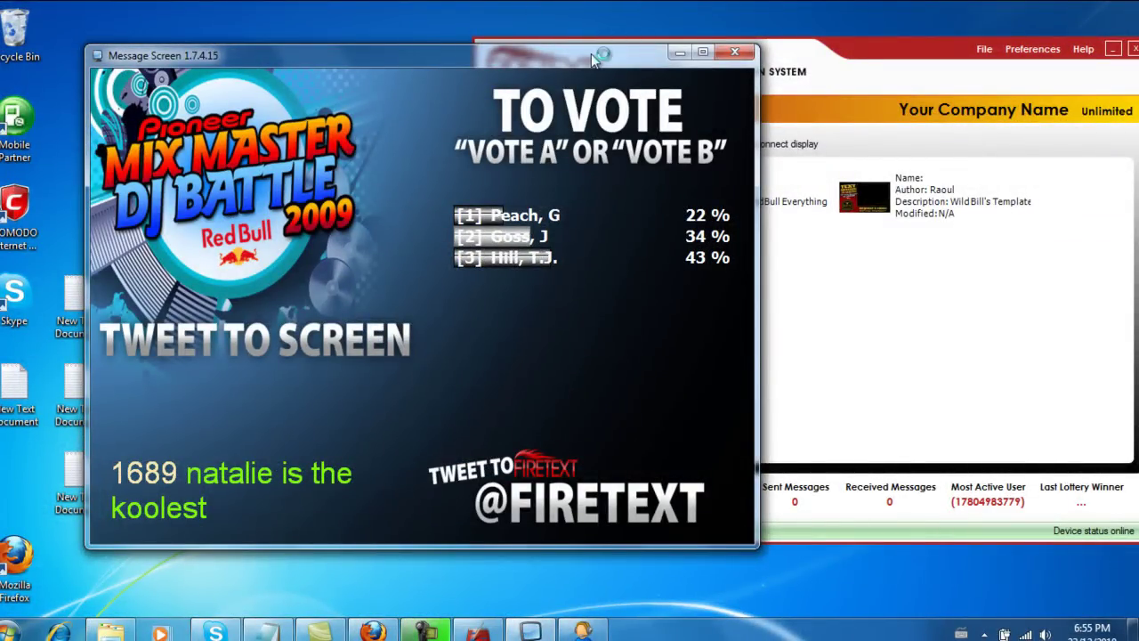
{"action": "left_click_drag", "start_coordinate": [591, 53], "coordinate": [526, 70]}
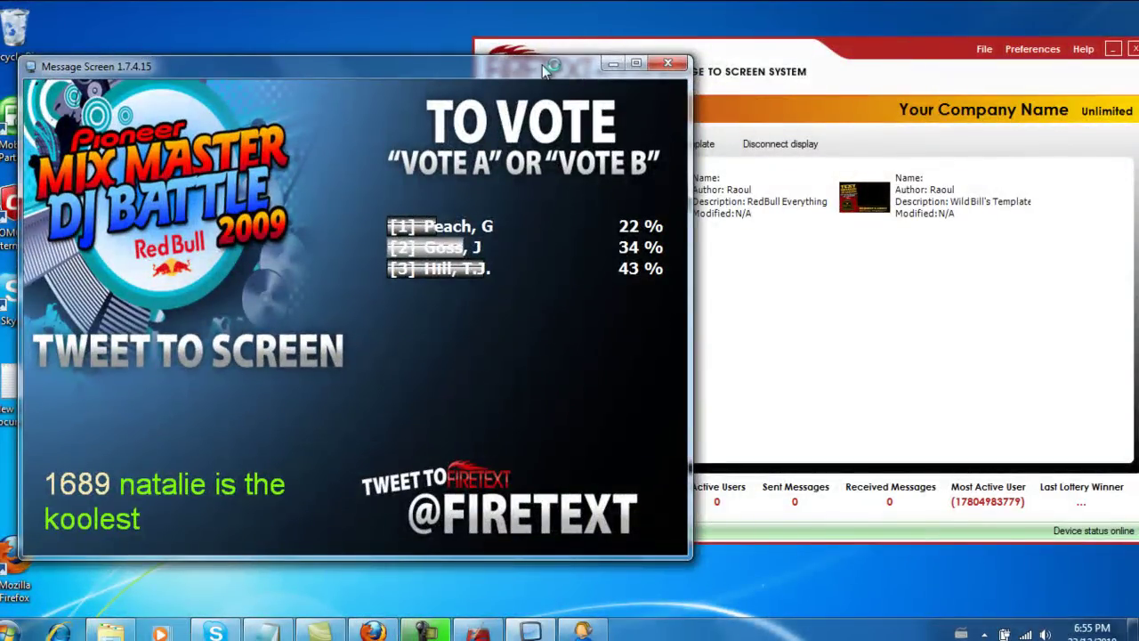